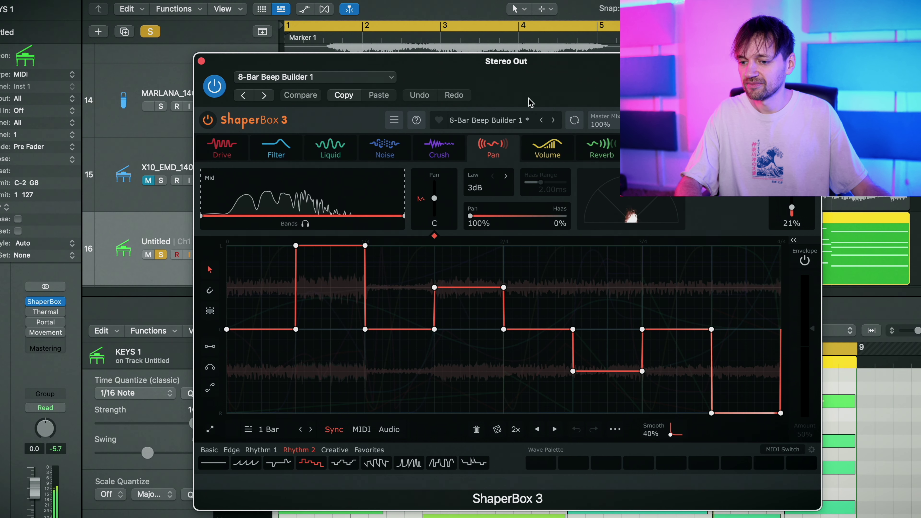
Step: Browse ShaperBox's Rhythmic preset category and load 16th Machine Gunner with the track playing
{"action": "key", "text": "space"}
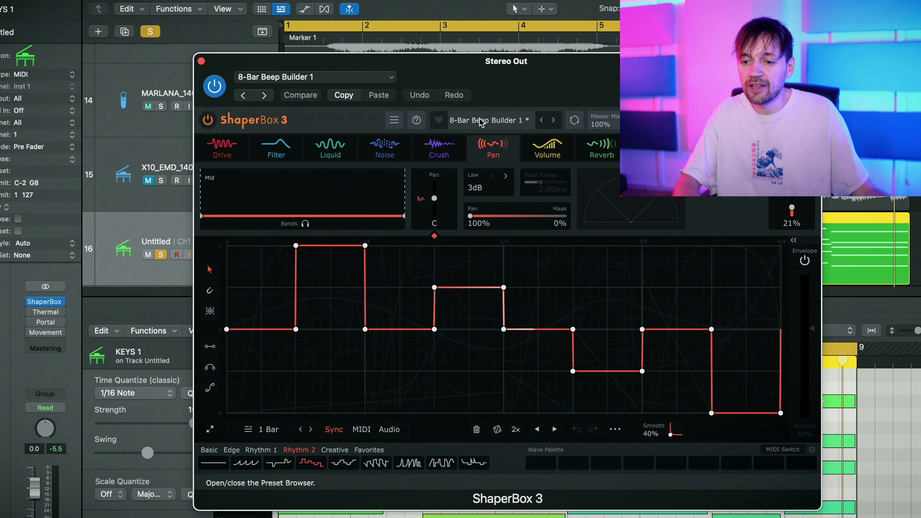
{"action": "left_click", "coordinate": [504, 125]}
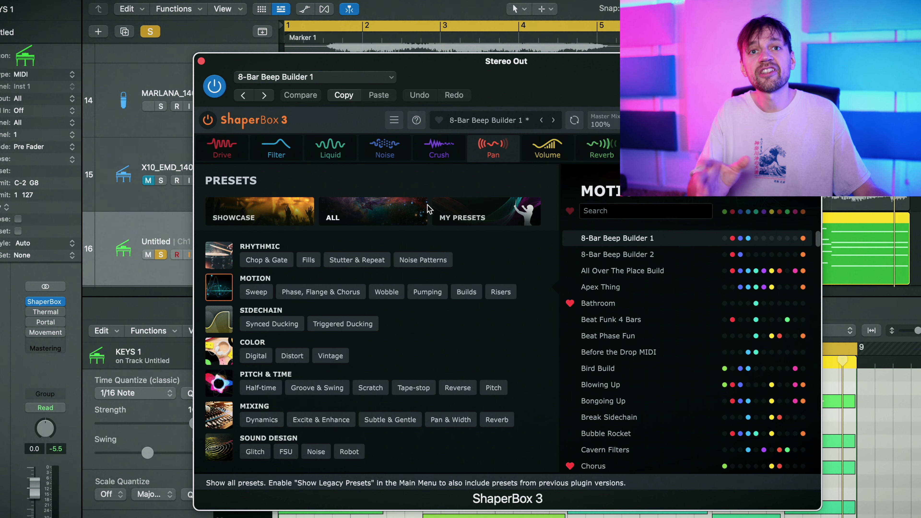
{"action": "left_click", "coordinate": [218, 255]}
{"action": "key", "text": "space"}
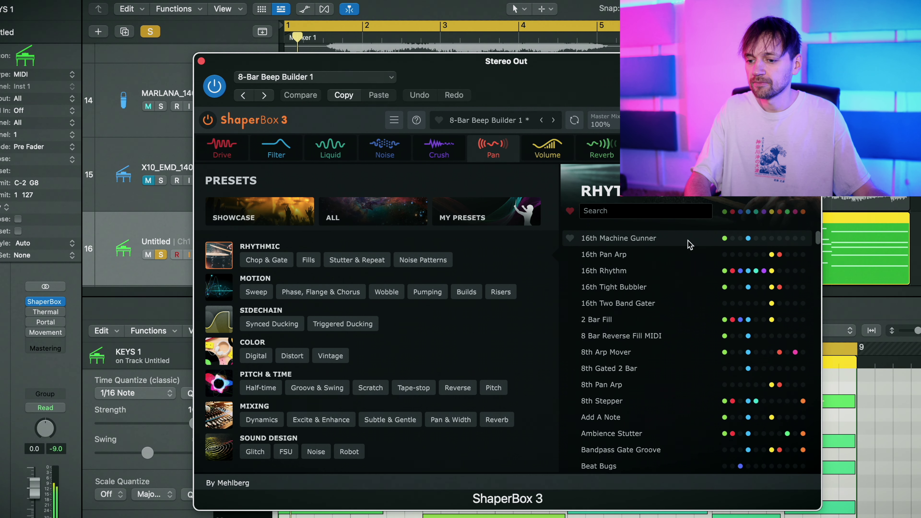
{"action": "left_click", "coordinate": [663, 241]}
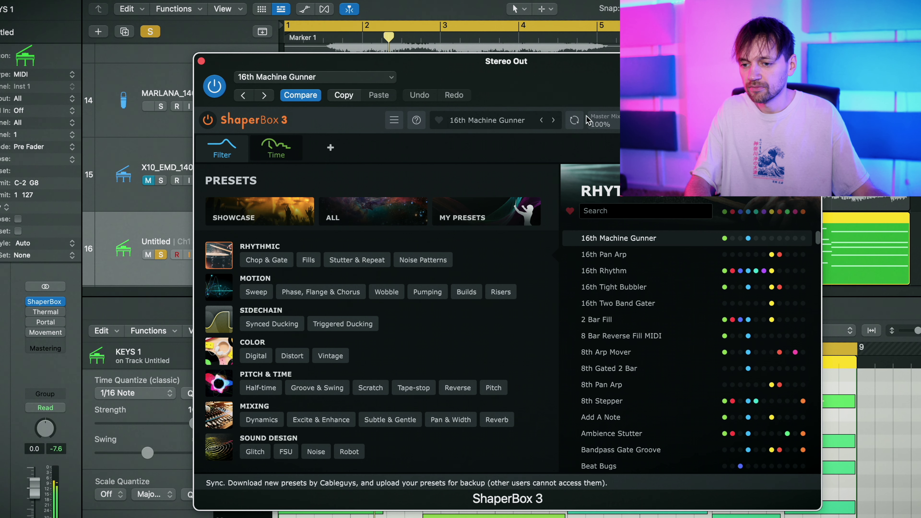
Step: Audition the following Rhythmic presets one by one up to 2 Bar Fill and mark 2 Bar Fill as a favourite
{"action": "left_click", "coordinate": [555, 121]}
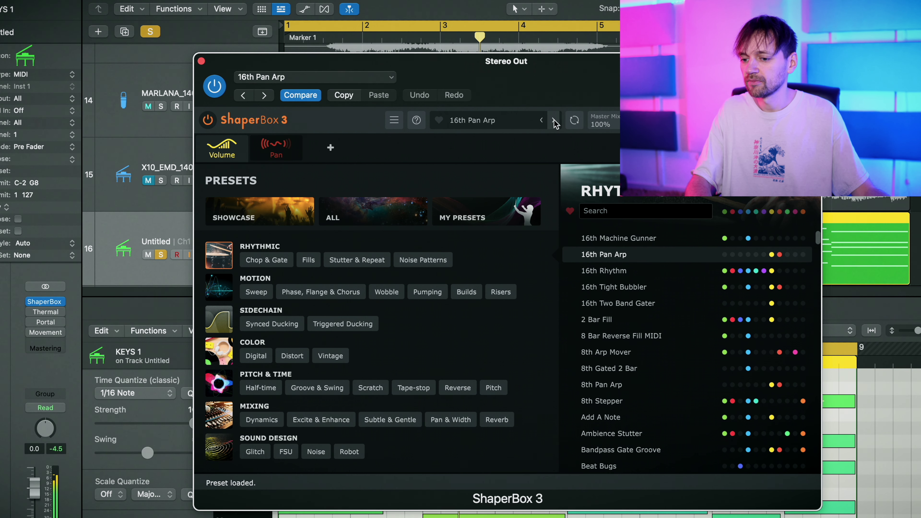
{"action": "left_click", "coordinate": [554, 121]}
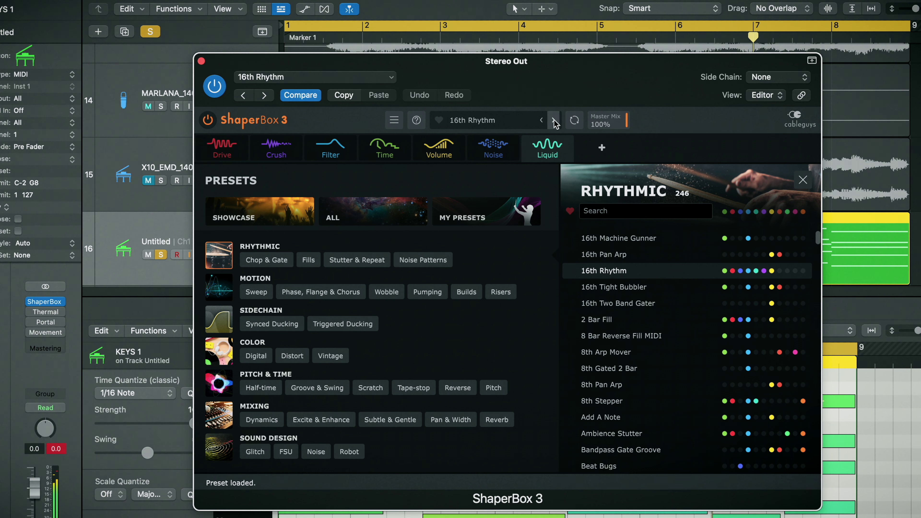
{"action": "left_click", "coordinate": [554, 121]}
{"action": "left_click", "coordinate": [554, 122]}
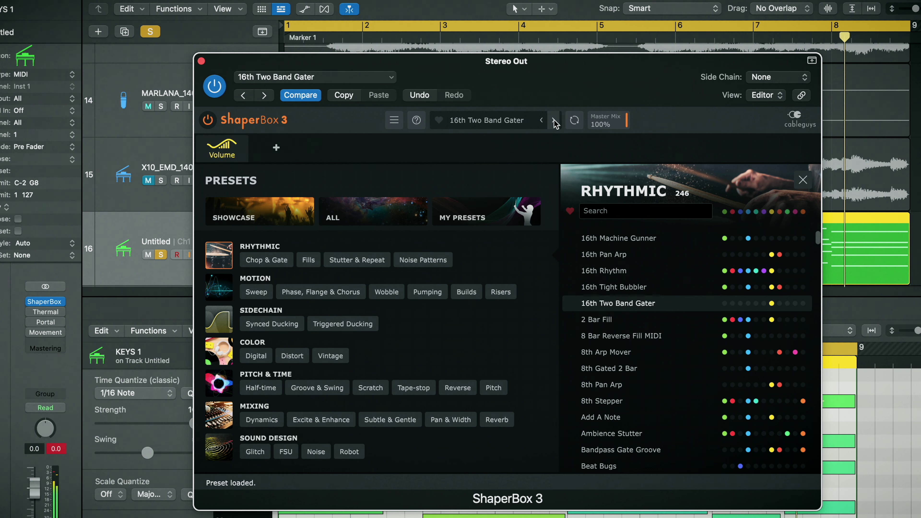
{"action": "left_click", "coordinate": [555, 122]}
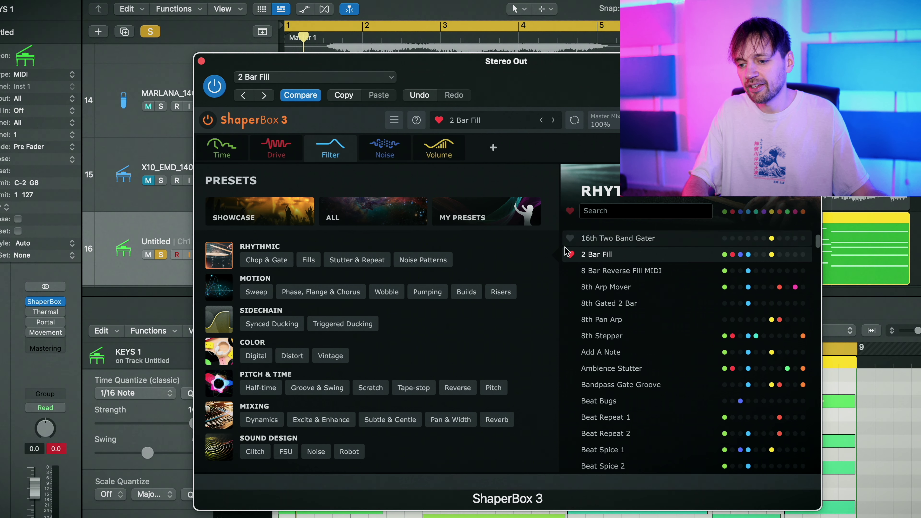
Step: Filter the Rhythmic presets to favourites, audition Motion Rhythmer 3 and remove the filter
{"action": "left_click", "coordinate": [575, 213]}
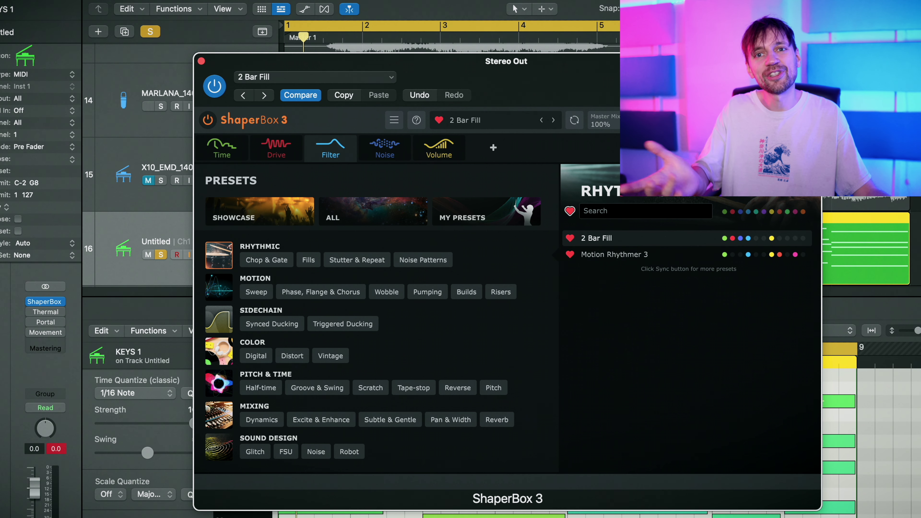
{"action": "left_click", "coordinate": [590, 258]}
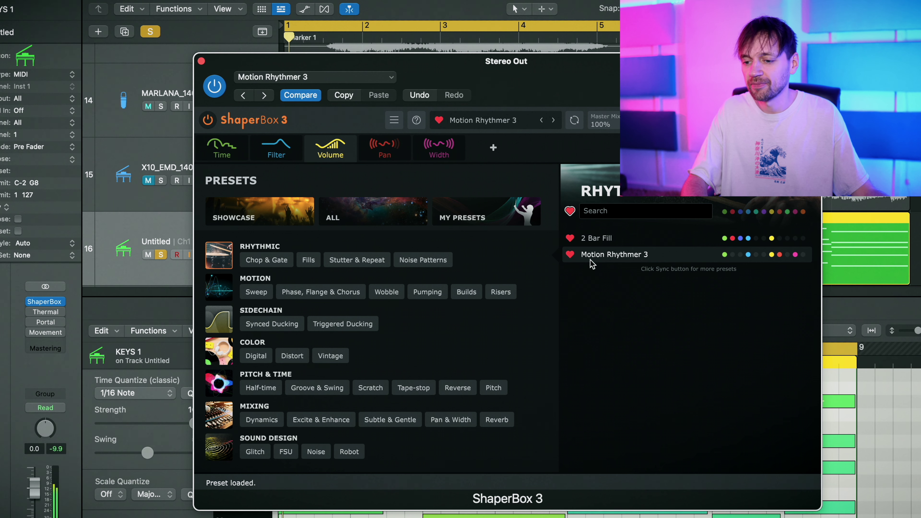
{"action": "left_click", "coordinate": [570, 212]}
Step: Audition the Stutter & Repeat presets Chop Sticks, Noisy Repeater, Plucky Pluck and Add A Note
{"action": "left_click", "coordinate": [341, 259]}
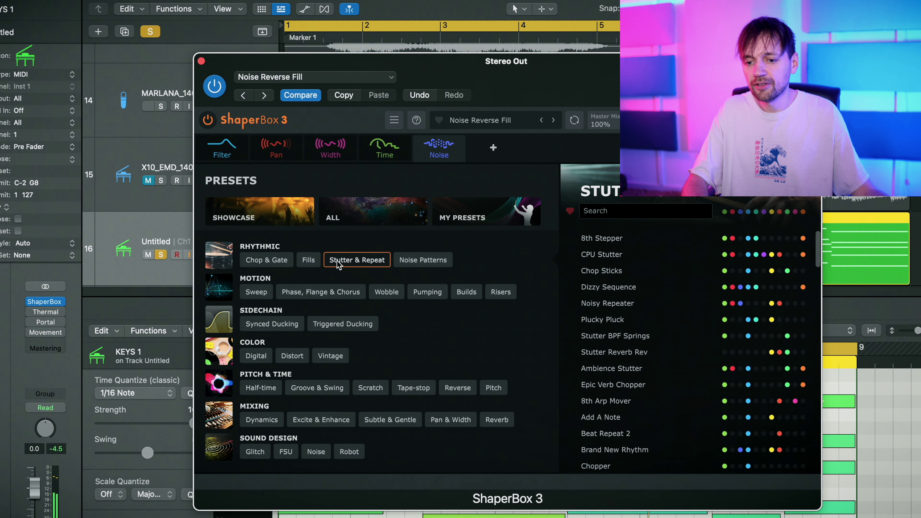
{"action": "left_click", "coordinate": [633, 274]}
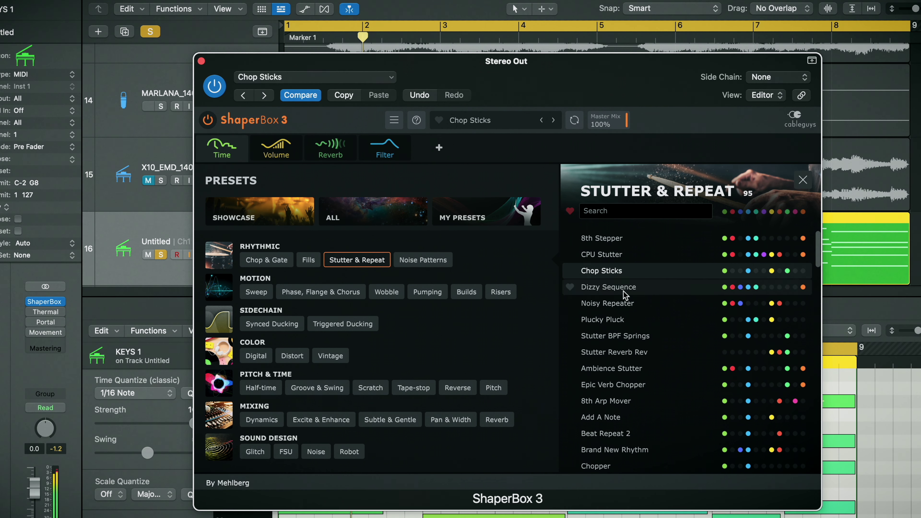
{"action": "left_click", "coordinate": [618, 304]}
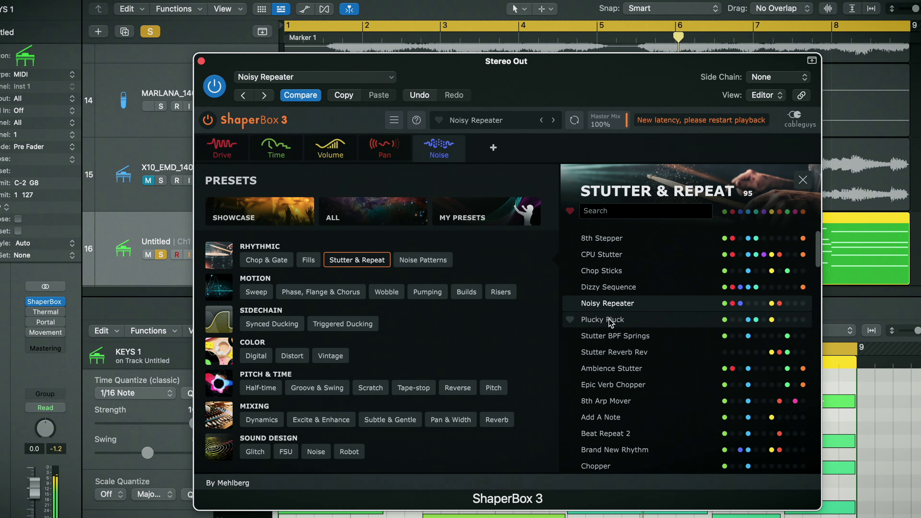
{"action": "left_click", "coordinate": [611, 320]}
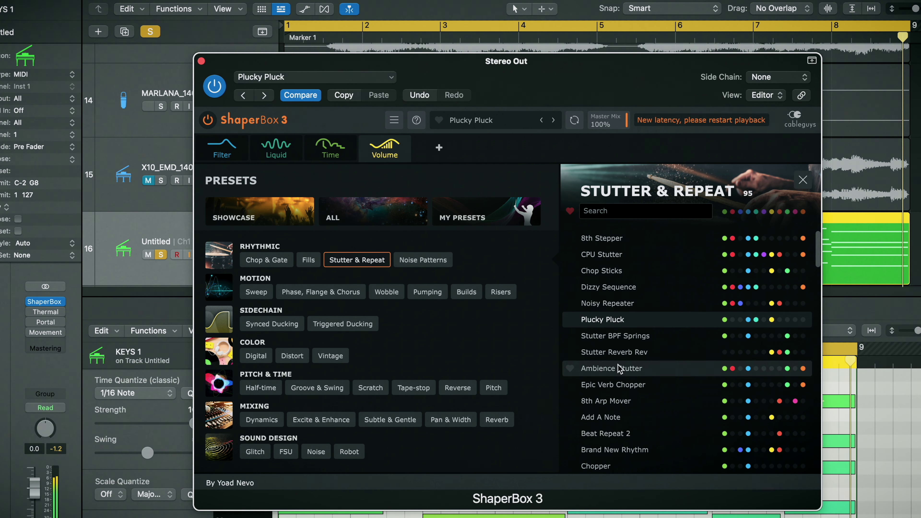
{"action": "left_click", "coordinate": [632, 417]}
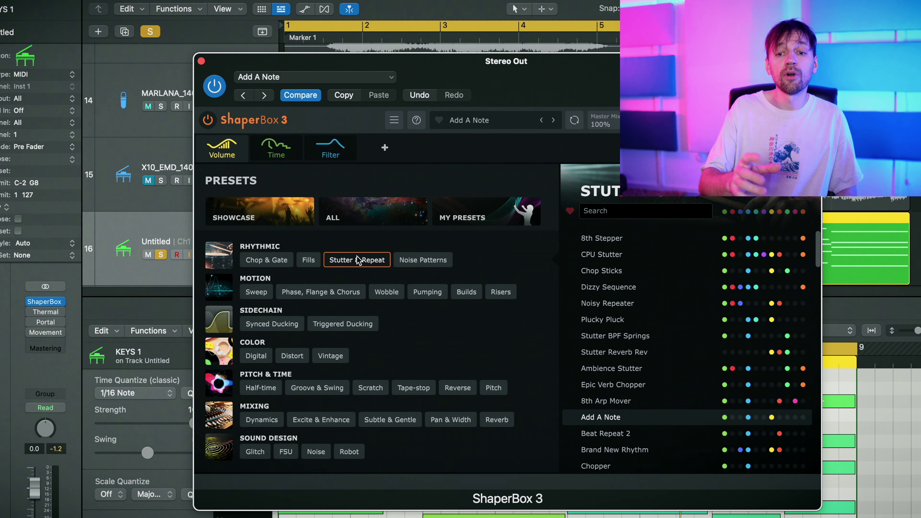
Step: Audition the Motion presets Beat Funk 4 Bars, Bathroom and Break Sidechain
{"action": "left_click", "coordinate": [222, 293]}
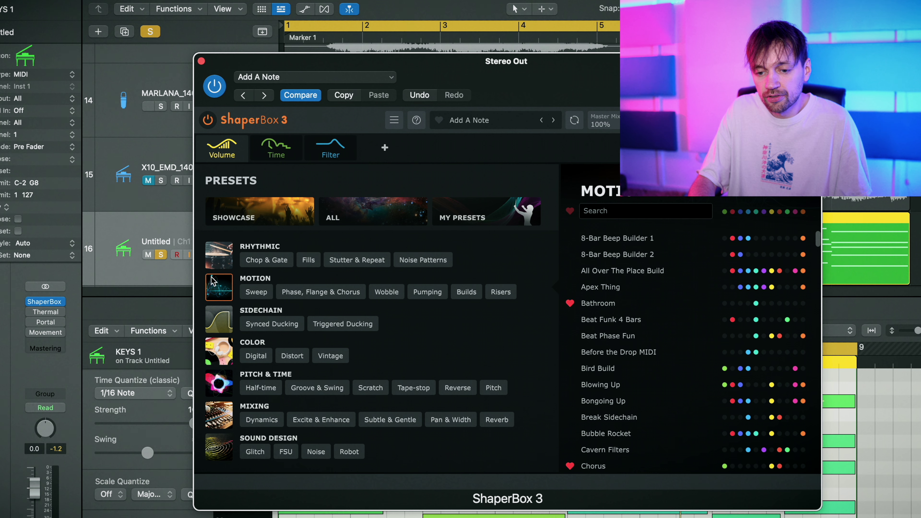
{"action": "left_click", "coordinate": [612, 315]}
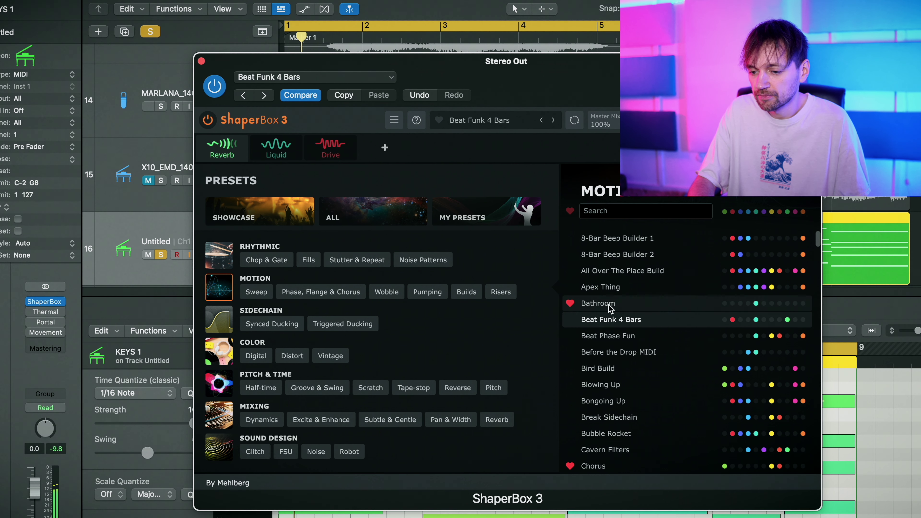
{"action": "left_click", "coordinate": [606, 305]}
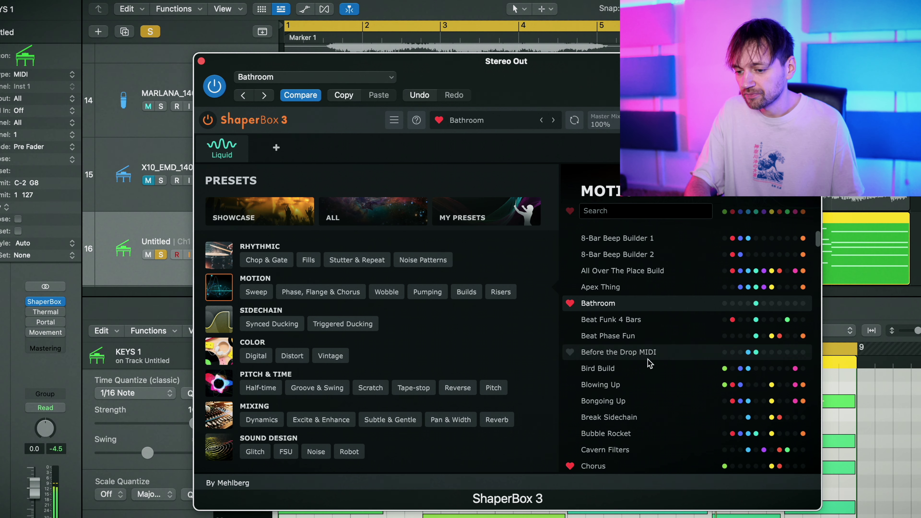
{"action": "left_click", "coordinate": [623, 423]}
Step: Audition the Motion presets Chorus and Do You Even Lift
{"action": "scroll", "coordinate": [622, 425], "scroll_direction": "down", "scroll_amount": 10}
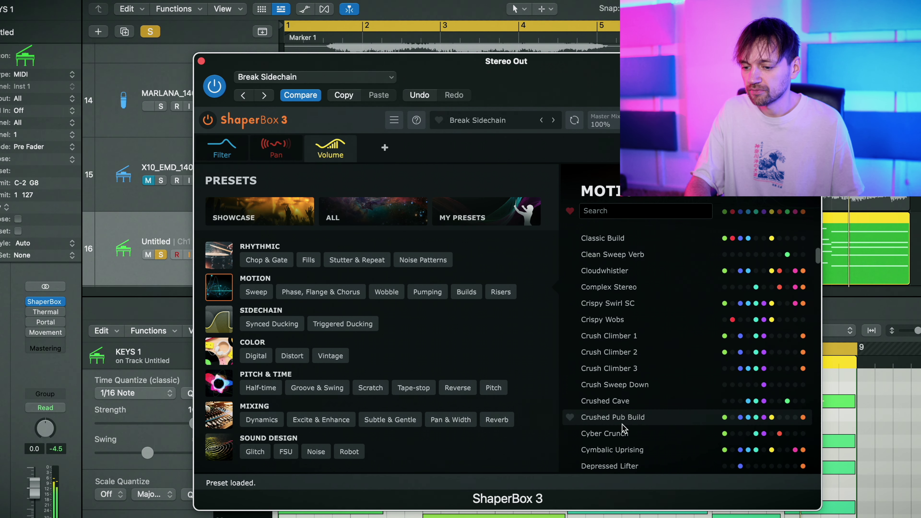
{"action": "scroll", "coordinate": [606, 307], "scroll_direction": "up", "scroll_amount": 10}
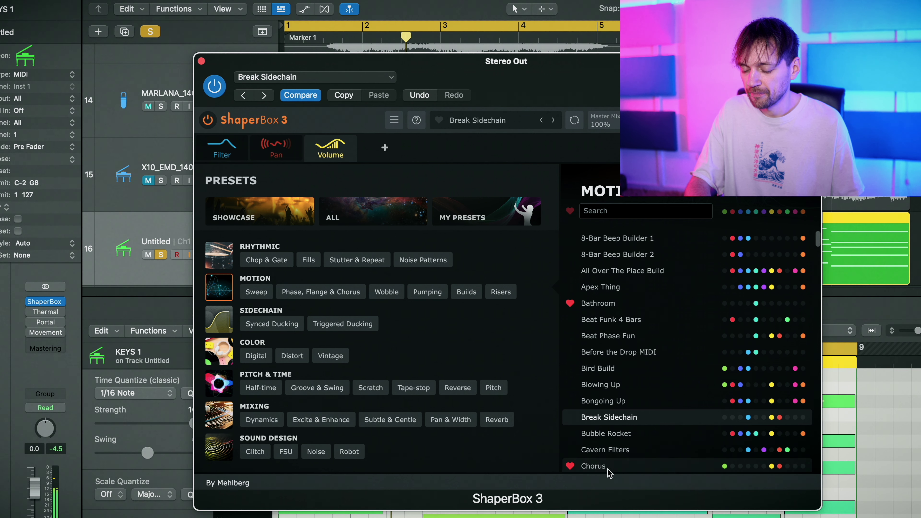
{"action": "left_click", "coordinate": [594, 466]}
{"action": "scroll", "coordinate": [608, 470], "scroll_direction": "down", "scroll_amount": 10}
{"action": "scroll", "coordinate": [607, 469], "scroll_direction": "down", "scroll_amount": 1}
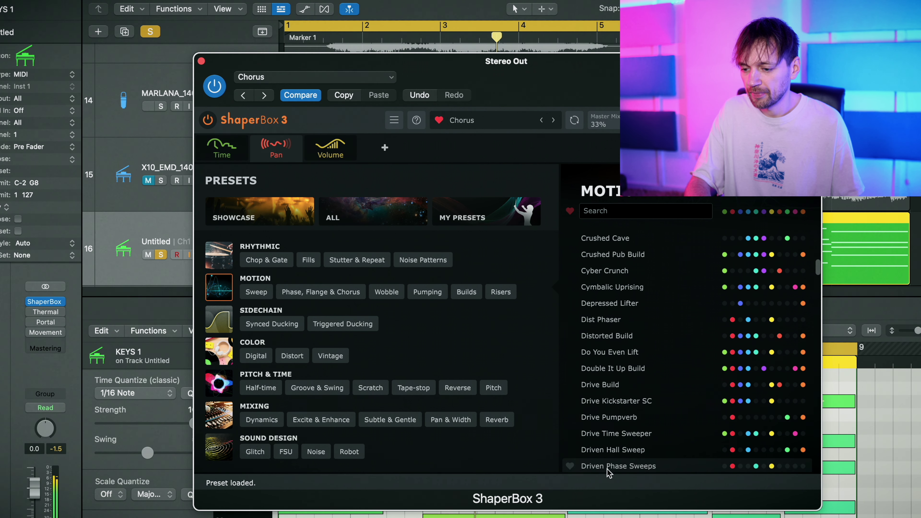
{"action": "left_click", "coordinate": [622, 353]}
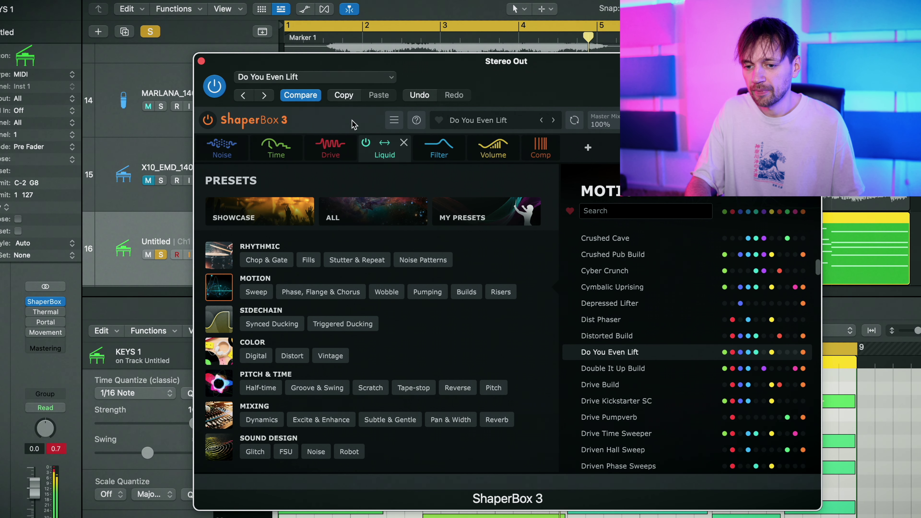
Step: Audition the Motion presets that follow Do You Even Lift, from Double It Up Build to Driven Hall Sweep
{"action": "left_click", "coordinate": [557, 121]}
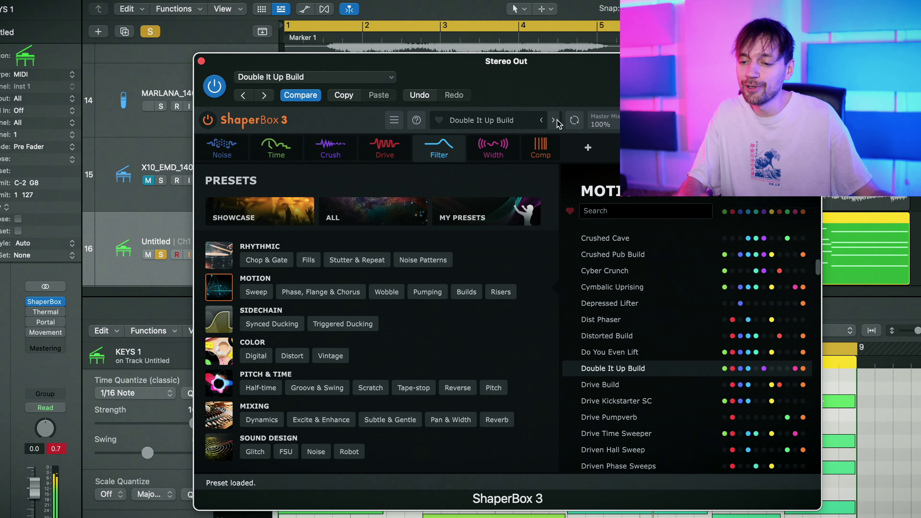
{"action": "left_click", "coordinate": [553, 120]}
{"action": "left_click", "coordinate": [554, 120]}
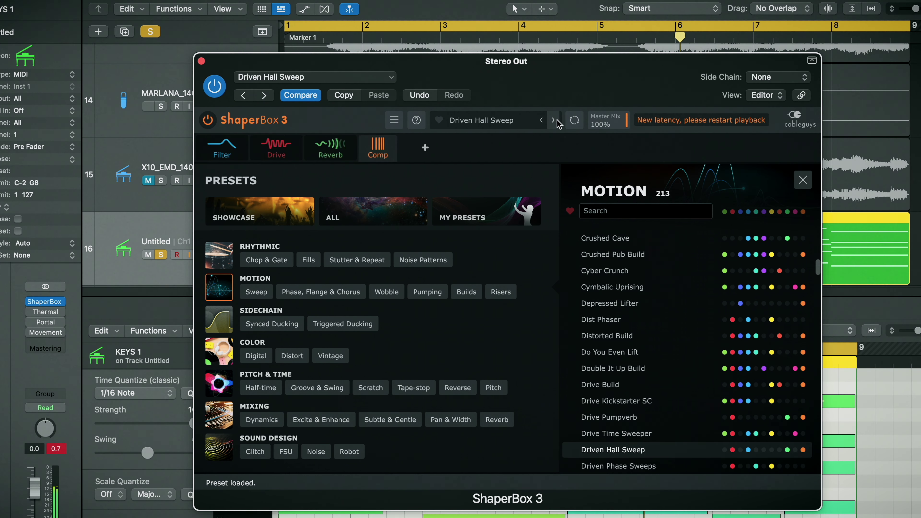
Step: Find the Gated Build preset further down the Motion list and audition it
{"action": "scroll", "coordinate": [633, 411], "scroll_direction": "down", "scroll_amount": 10}
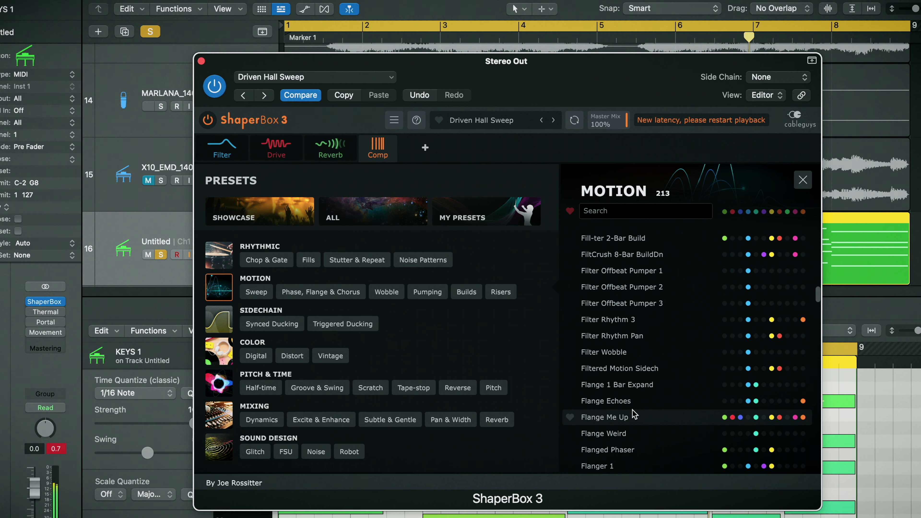
{"action": "left_click", "coordinate": [639, 361]}
{"action": "scroll", "coordinate": [639, 361], "scroll_direction": "down", "scroll_amount": 5}
{"action": "left_click", "coordinate": [639, 361]}
{"action": "scroll", "coordinate": [631, 308], "scroll_direction": "down", "scroll_amount": 5}
{"action": "left_click", "coordinate": [612, 291]}
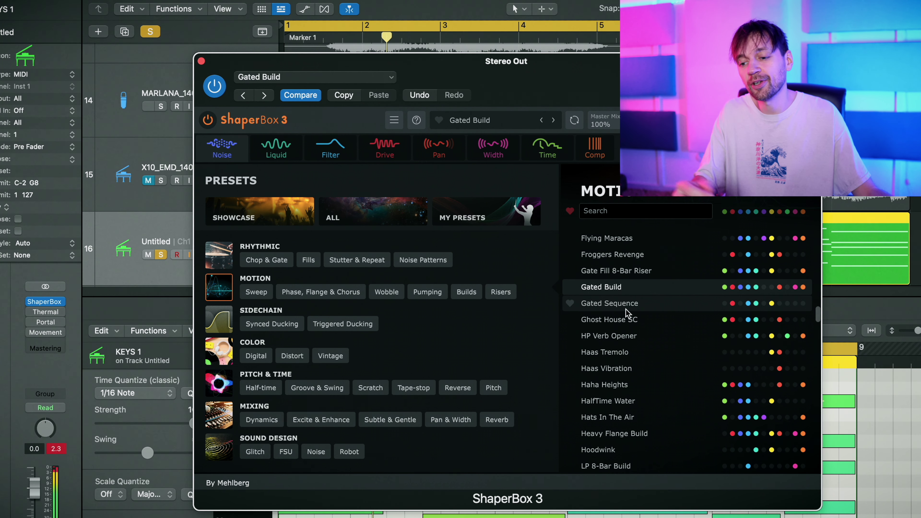
Step: Audition the Sidechain presets HalfTime Pump, Motion Sidechain and Pad Duck, and load Switch Sidechain
{"action": "left_click", "coordinate": [219, 319]}
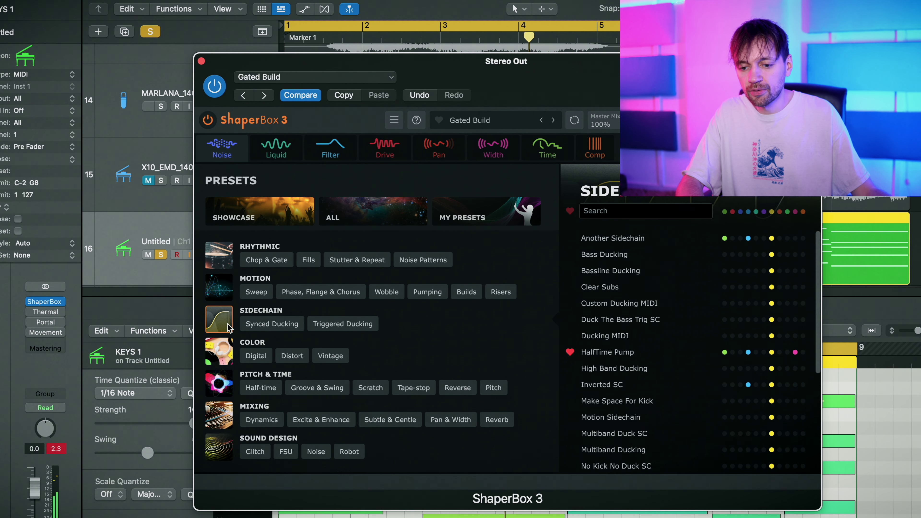
{"action": "left_click", "coordinate": [618, 352]}
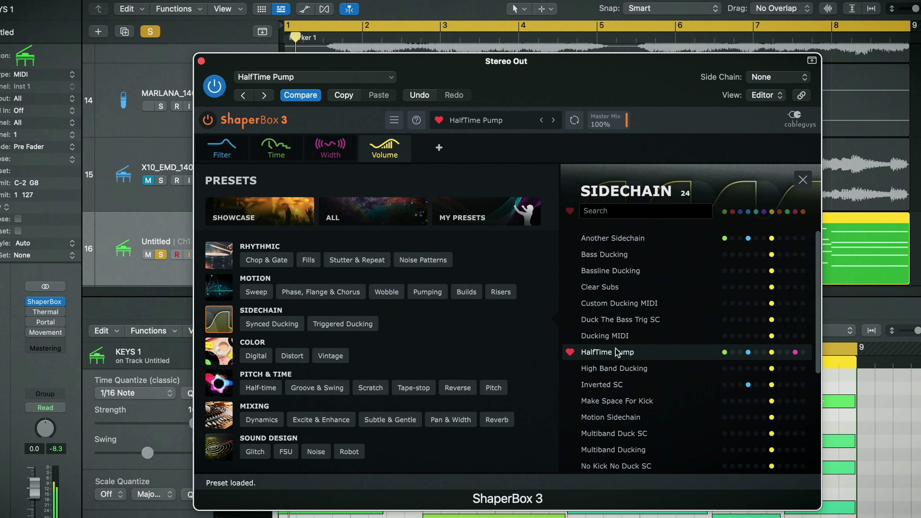
{"action": "scroll", "coordinate": [613, 258], "scroll_direction": "down", "scroll_amount": 5}
{"action": "left_click", "coordinate": [611, 254]}
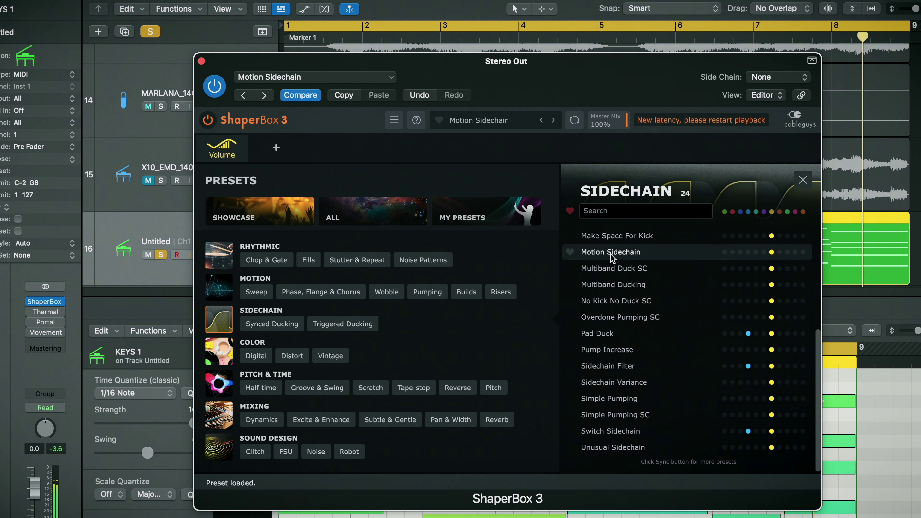
{"action": "left_click", "coordinate": [634, 335]}
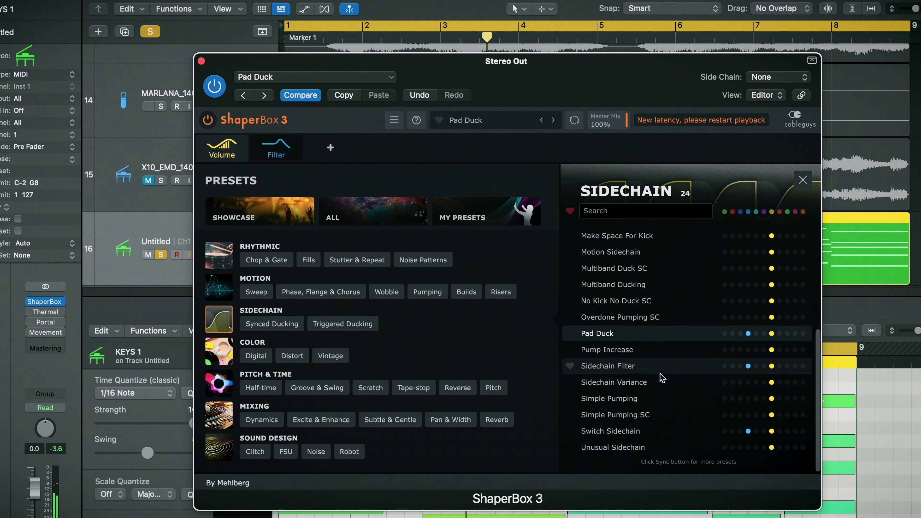
{"action": "left_click", "coordinate": [656, 430]}
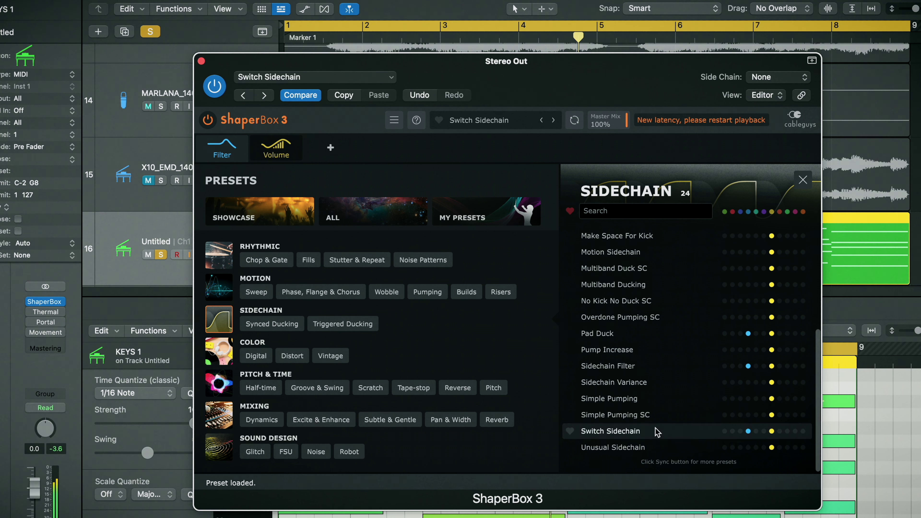
Step: Solo the URUAL_140_chords_melo_1_Amin track instead of the Untitled track and reopen ShaperBox on the stereo output
{"action": "left_click", "coordinate": [253, 342]}
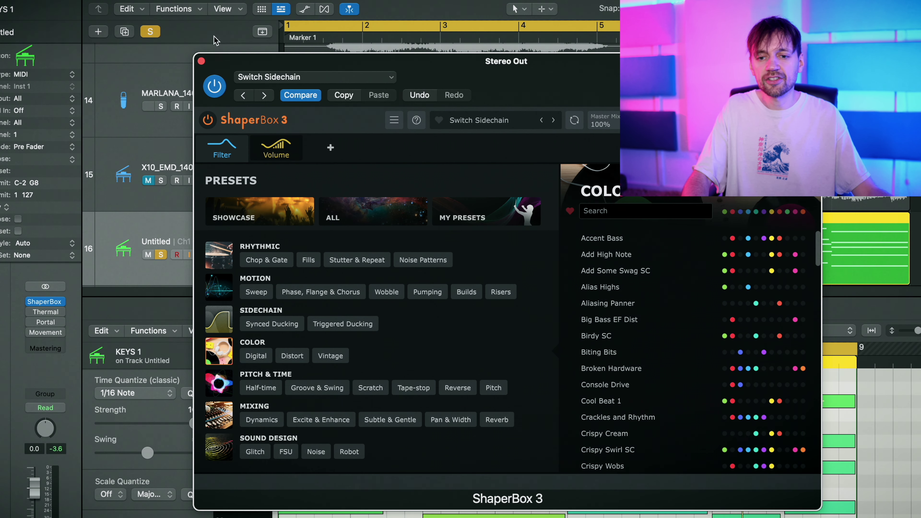
{"action": "left_click", "coordinate": [201, 61]}
{"action": "left_click", "coordinate": [161, 255]}
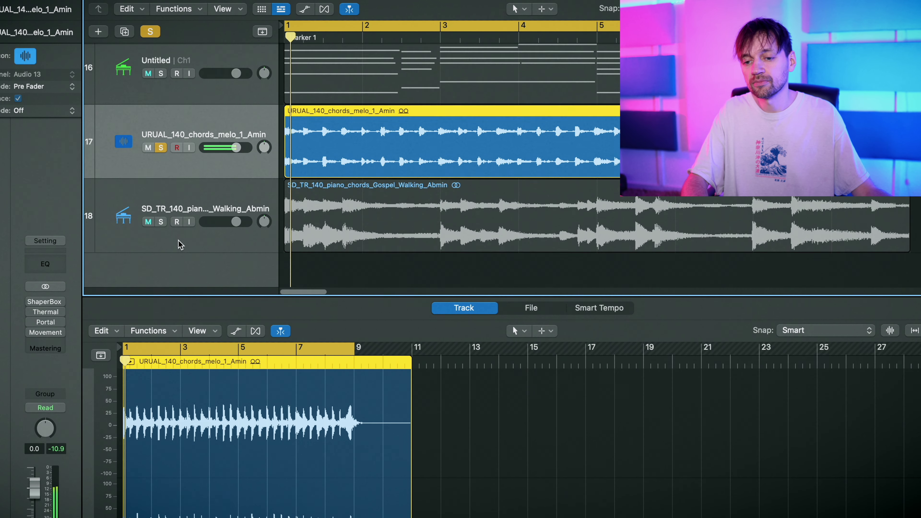
{"action": "mouse_move", "coordinate": [50, 303]}
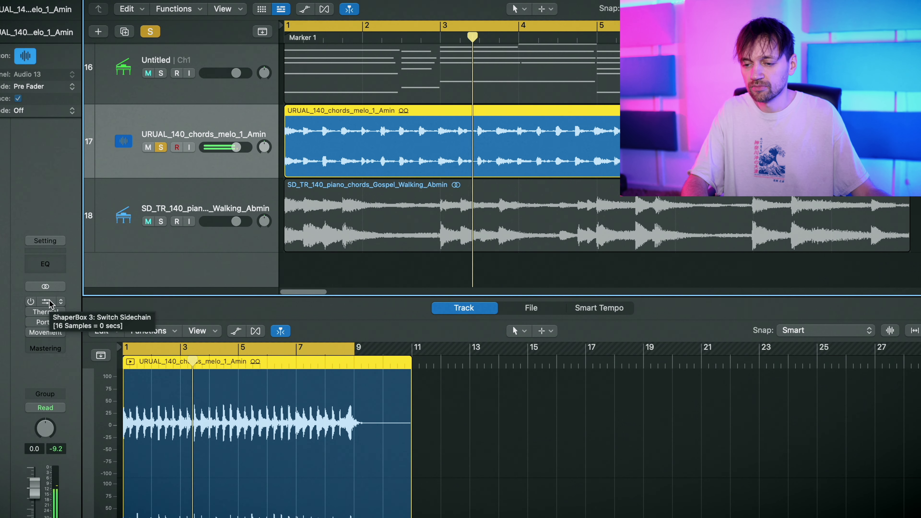
{"action": "left_click", "coordinate": [50, 304]}
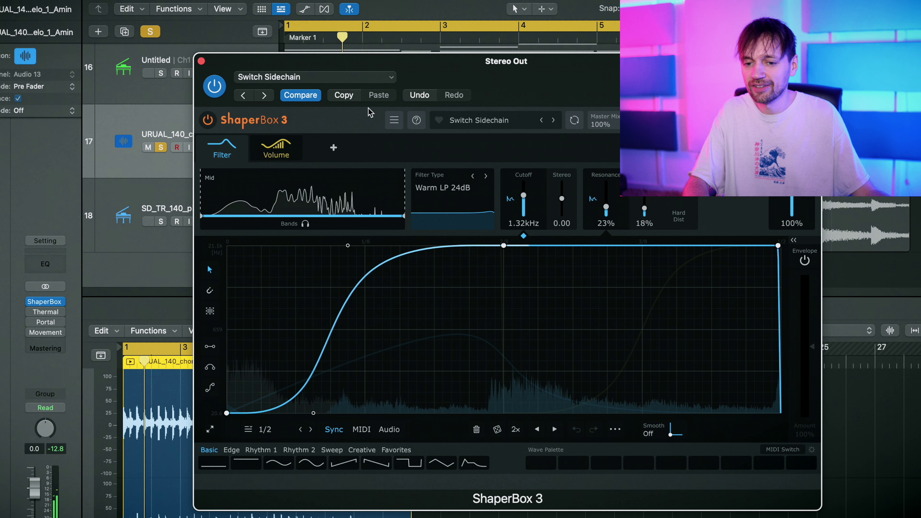
Step: Open the preset browser on the Color category and audition its presets one by one from Accent Bass to Aliasing Panner
{"action": "left_click", "coordinate": [472, 121]}
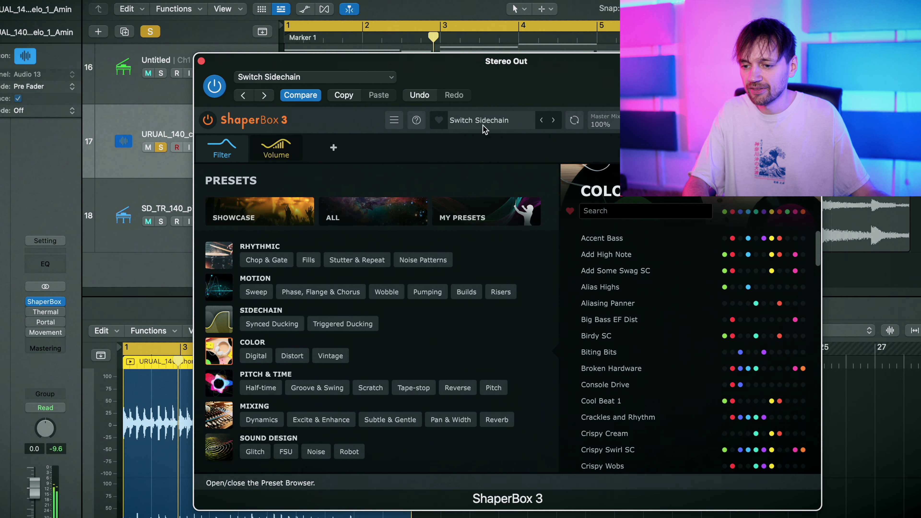
{"action": "left_click", "coordinate": [554, 121]}
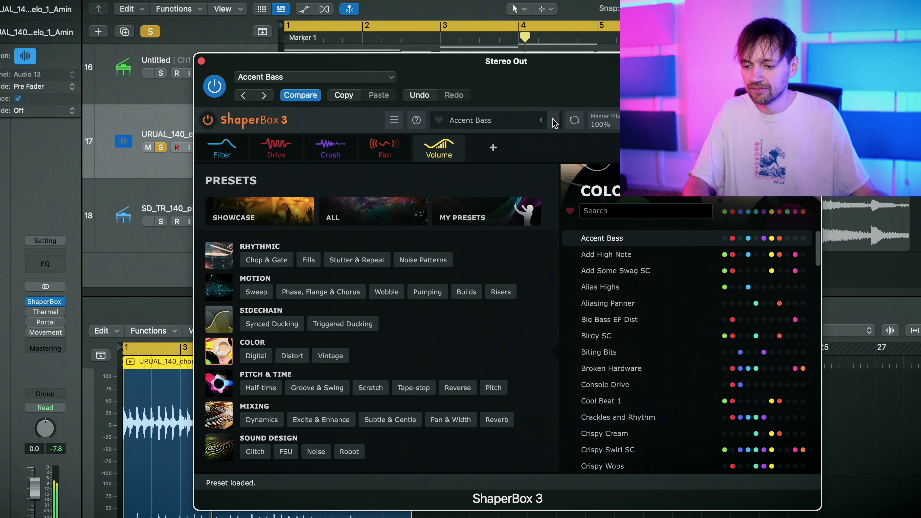
{"action": "left_click", "coordinate": [554, 121]}
{"action": "left_click", "coordinate": [554, 121]}
{"action": "left_click", "coordinate": [554, 120]}
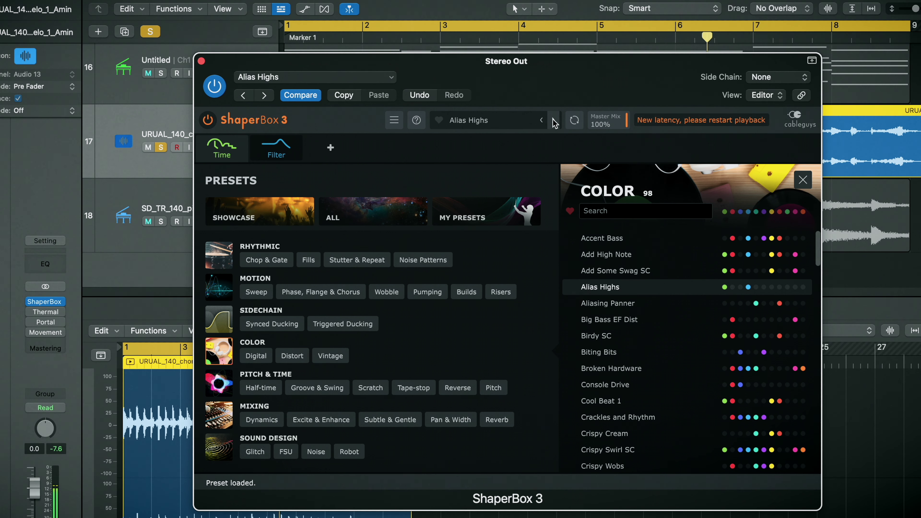
{"action": "left_click", "coordinate": [554, 121]}
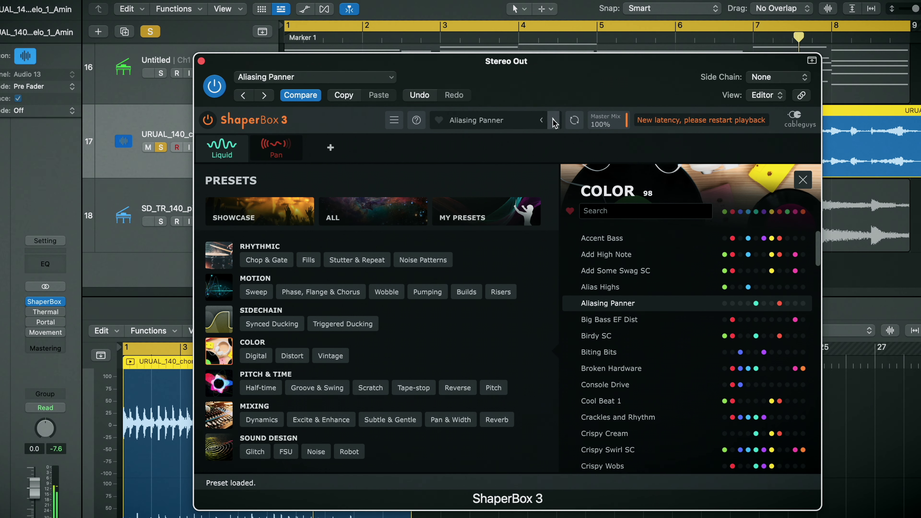
Step: Continue auditioning the Color presets in order from Big Bass EF Dist to Crackles and Rhythm
{"action": "left_click", "coordinate": [554, 121]}
{"action": "left_click", "coordinate": [554, 121]}
{"action": "left_click", "coordinate": [555, 121]}
{"action": "left_click", "coordinate": [556, 122]}
{"action": "left_click", "coordinate": [554, 121]}
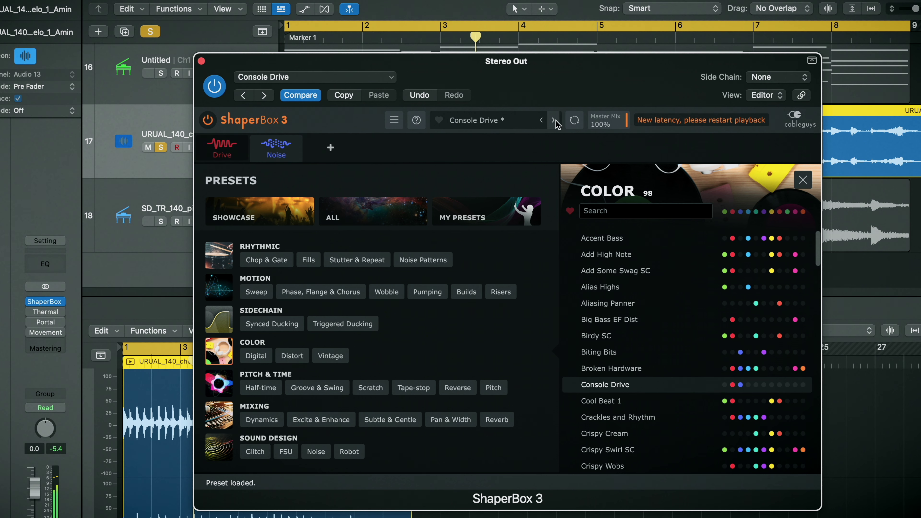
{"action": "left_click", "coordinate": [554, 121]}
{"action": "left_click", "coordinate": [555, 121]}
Step: Audition the Devine Half Comp and Drive Kickstarter SC presets further down the Color list
{"action": "scroll", "coordinate": [624, 299], "scroll_direction": "down", "scroll_amount": 6}
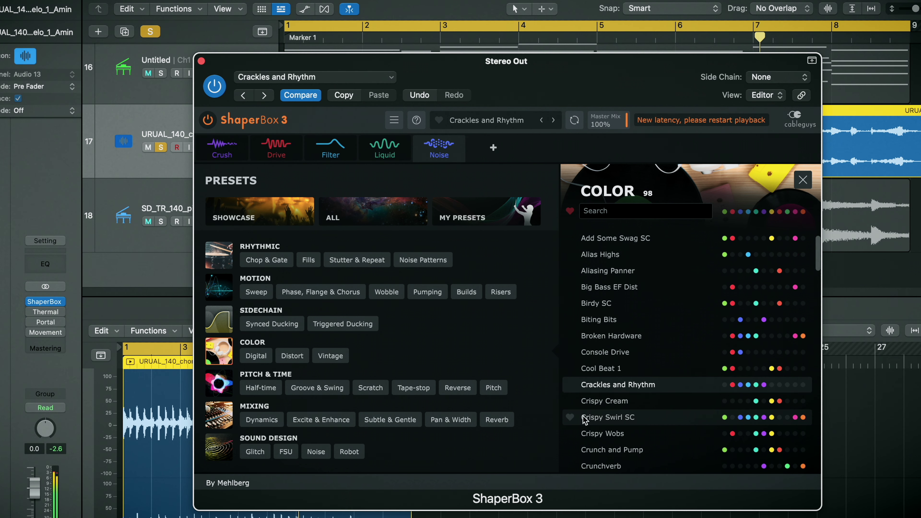
{"action": "left_click", "coordinate": [624, 299]}
{"action": "key", "text": "space"}
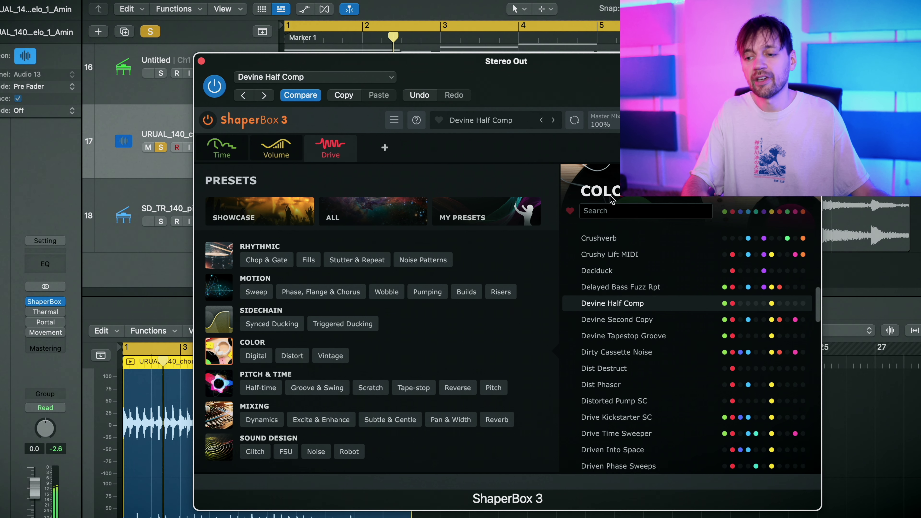
{"action": "scroll", "coordinate": [633, 349], "scroll_direction": "down", "scroll_amount": 3}
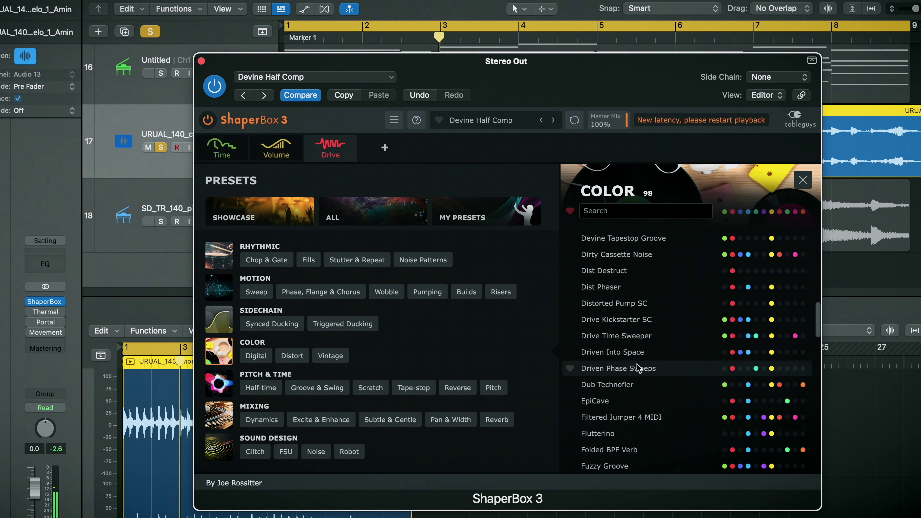
{"action": "left_click", "coordinate": [624, 320]}
Step: Audition Noise Into Clip, Robo Repeater and Tonal Smash in the rest of the Color list
{"action": "scroll", "coordinate": [623, 322], "scroll_direction": "down", "scroll_amount": 6}
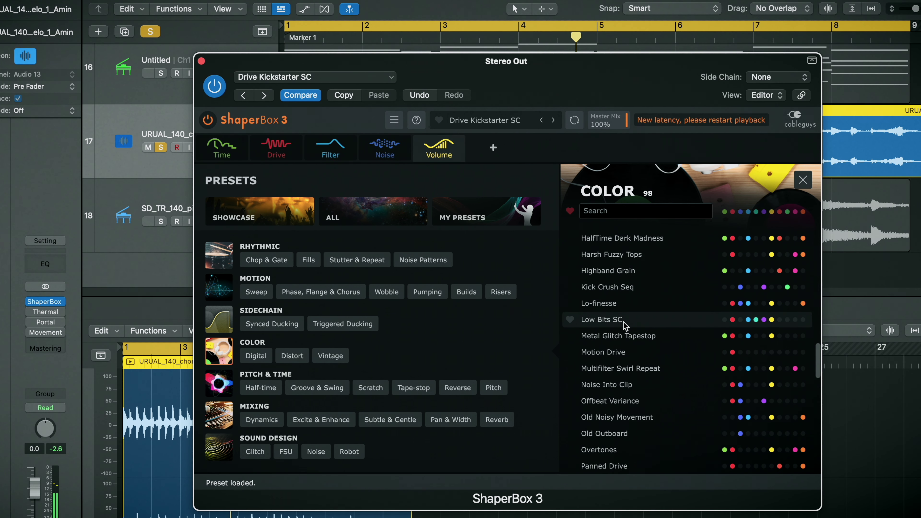
{"action": "left_click", "coordinate": [632, 385]}
{"action": "scroll", "coordinate": [633, 392], "scroll_direction": "down", "scroll_amount": 5}
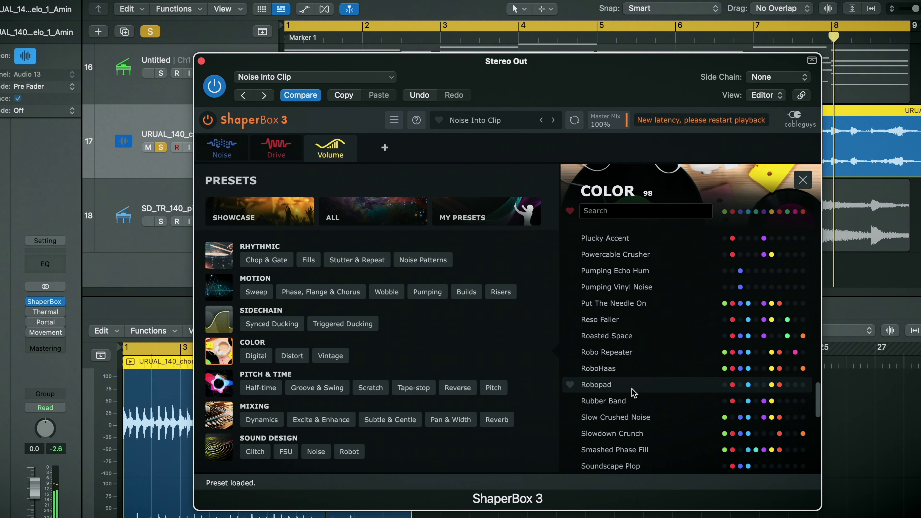
{"action": "left_click", "coordinate": [609, 348]}
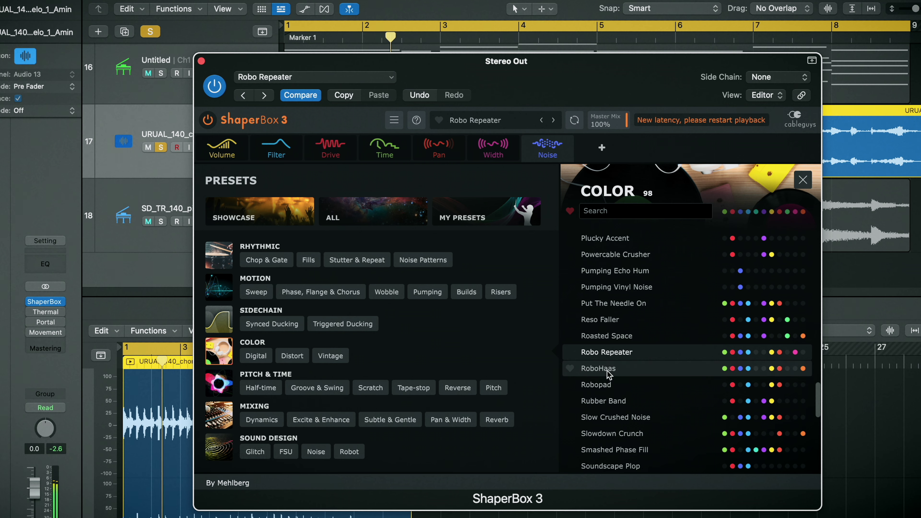
{"action": "scroll", "coordinate": [613, 406], "scroll_direction": "down", "scroll_amount": 4}
{"action": "left_click", "coordinate": [617, 435]}
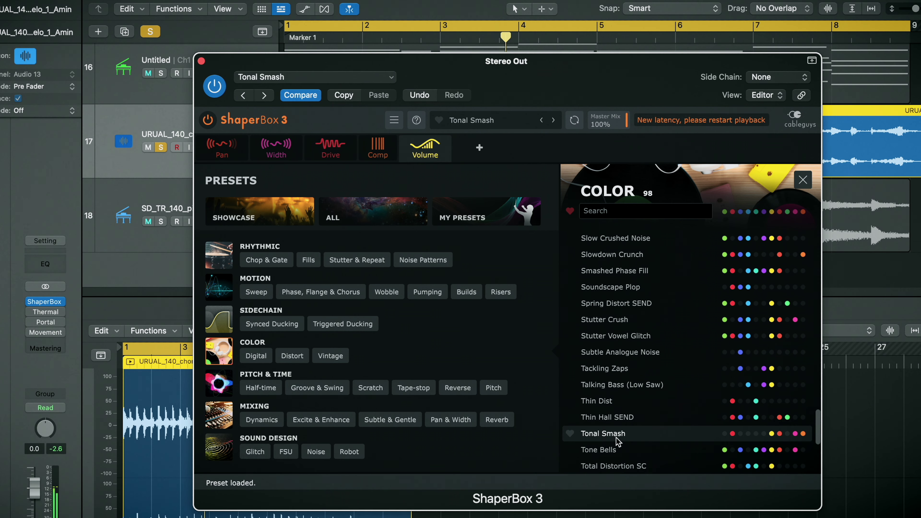
Step: Load 4 To The Swing SC from the Pitch & Time category and compare the sound with ShaperBox bypassed and enabled
{"action": "left_click", "coordinate": [228, 387]}
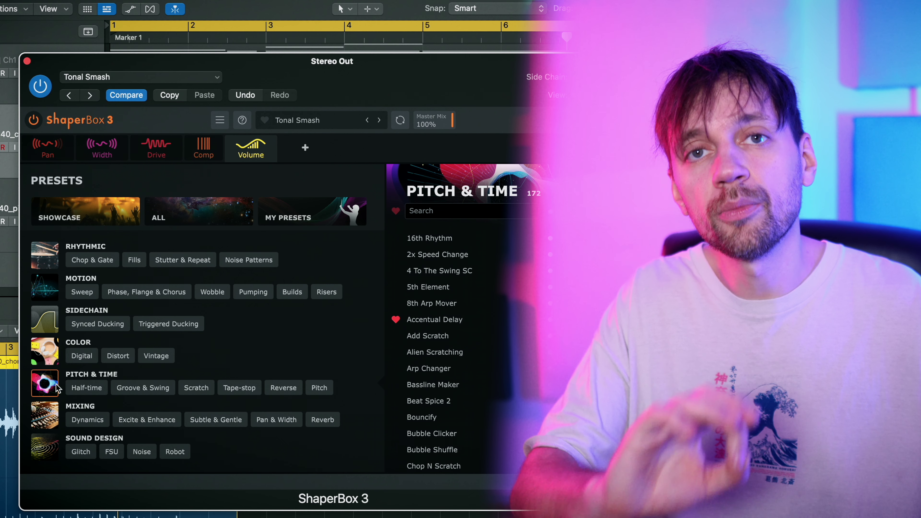
{"action": "left_click", "coordinate": [440, 271]}
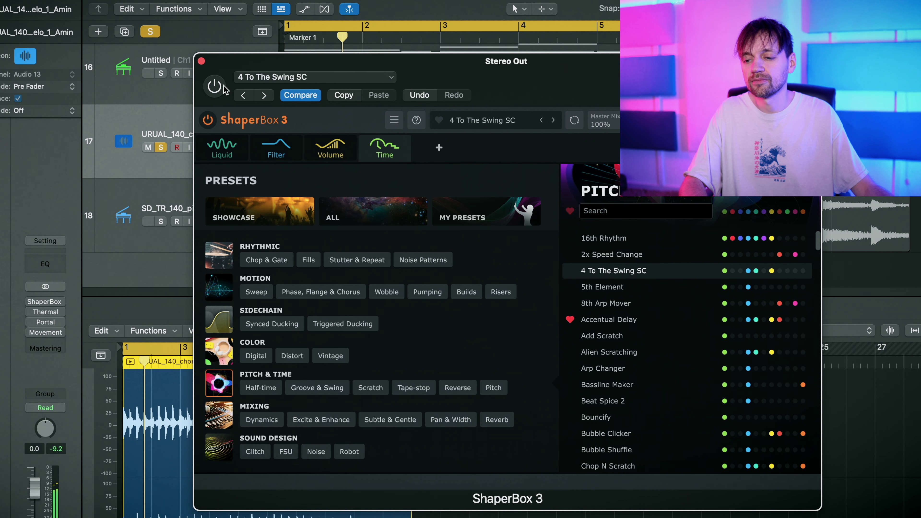
{"action": "left_click", "coordinate": [222, 87]}
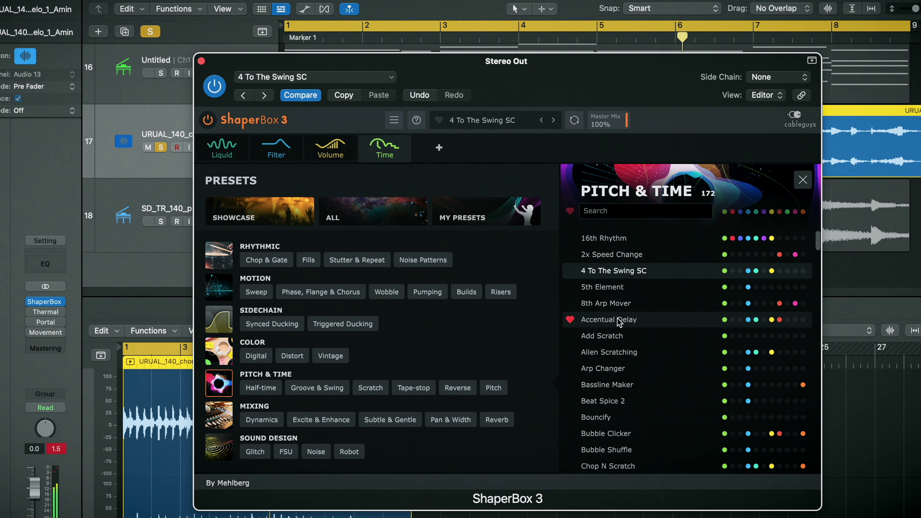
Step: Audition the Pitch & Time presets from 2x Speed Change through to Accentual Delay
{"action": "left_click", "coordinate": [597, 256]}
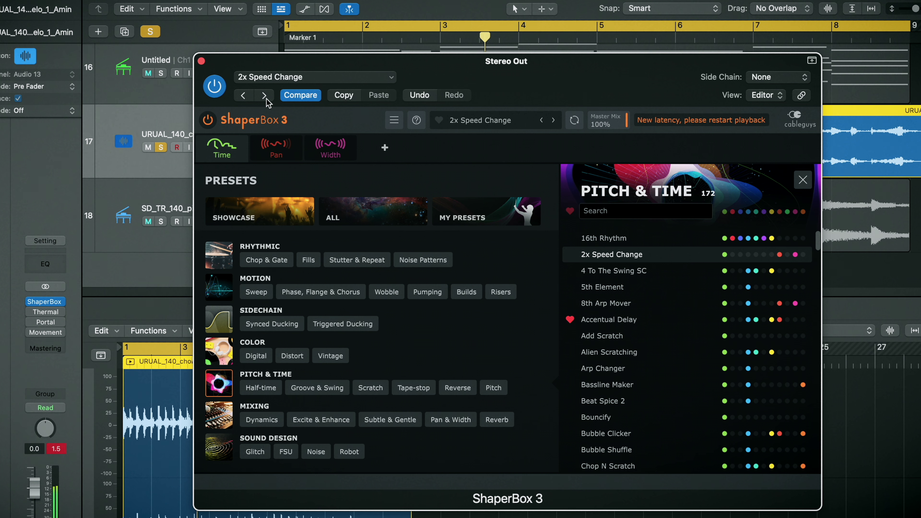
{"action": "left_click", "coordinate": [264, 96]}
{"action": "left_click", "coordinate": [264, 96]}
{"action": "left_click", "coordinate": [265, 96]}
{"action": "left_click", "coordinate": [264, 96]}
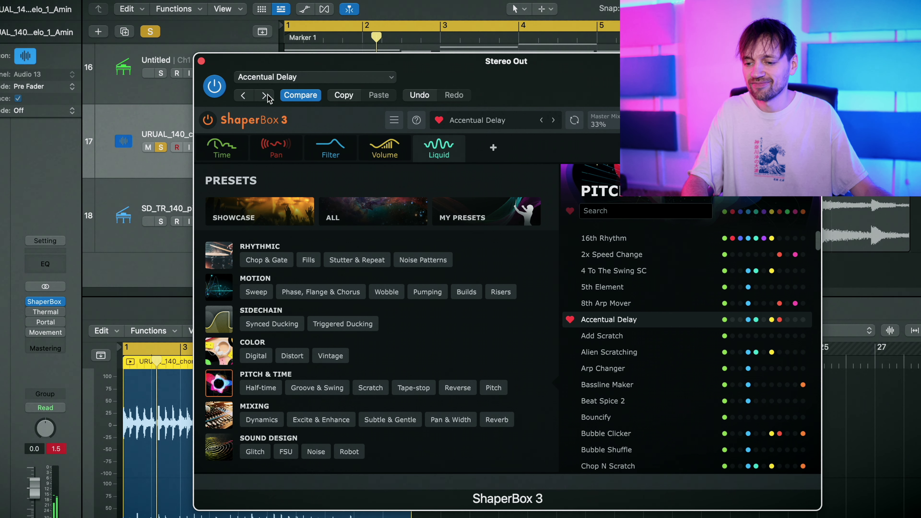
Step: Audition the Pitch & Time presets Alien Scratching, Arp Changer, Bassline Maker and Beat Spice 2
{"action": "left_click", "coordinate": [615, 354]}
{"action": "scroll", "coordinate": [616, 359], "scroll_direction": "down", "scroll_amount": 5}
{"action": "scroll", "coordinate": [602, 322], "scroll_direction": "up", "scroll_amount": 5}
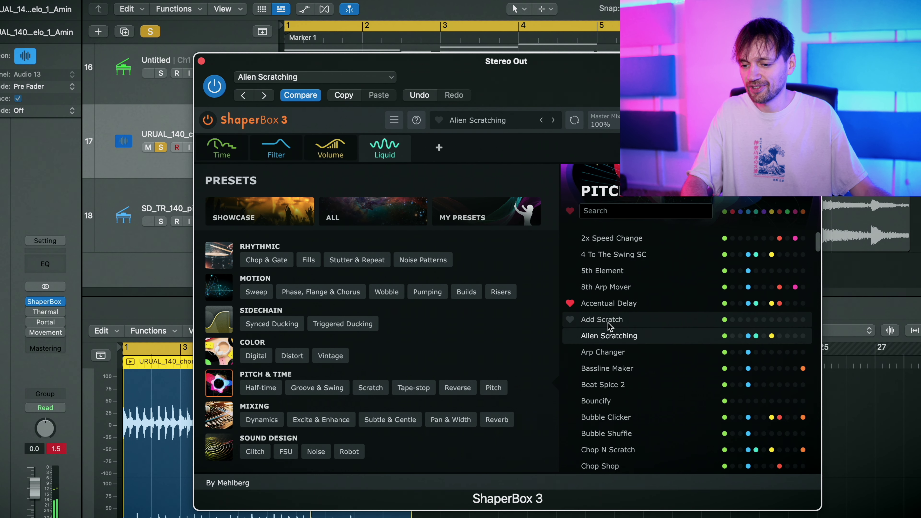
{"action": "left_click", "coordinate": [606, 353]}
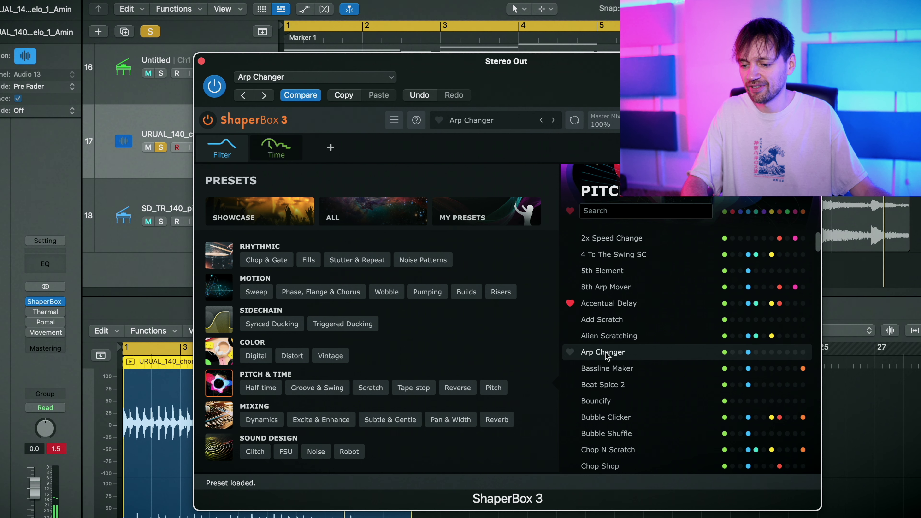
{"action": "key", "text": "space"}
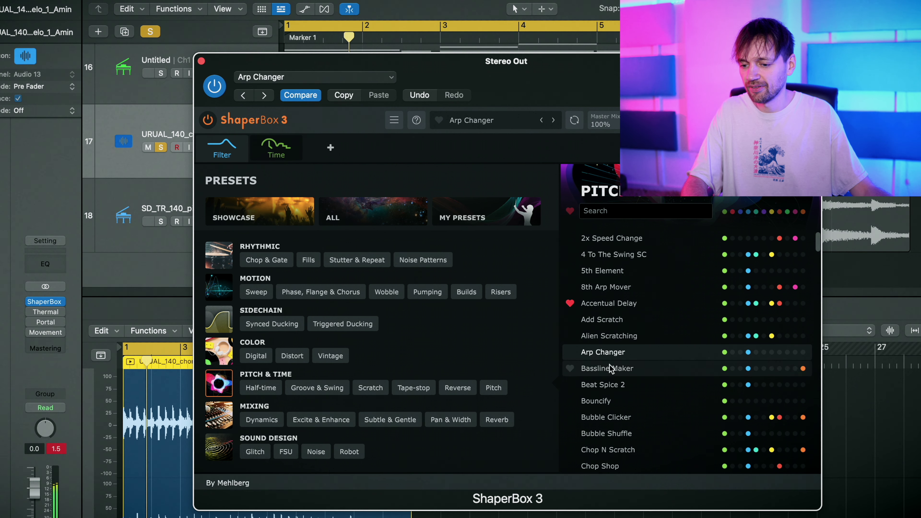
{"action": "left_click", "coordinate": [609, 366]}
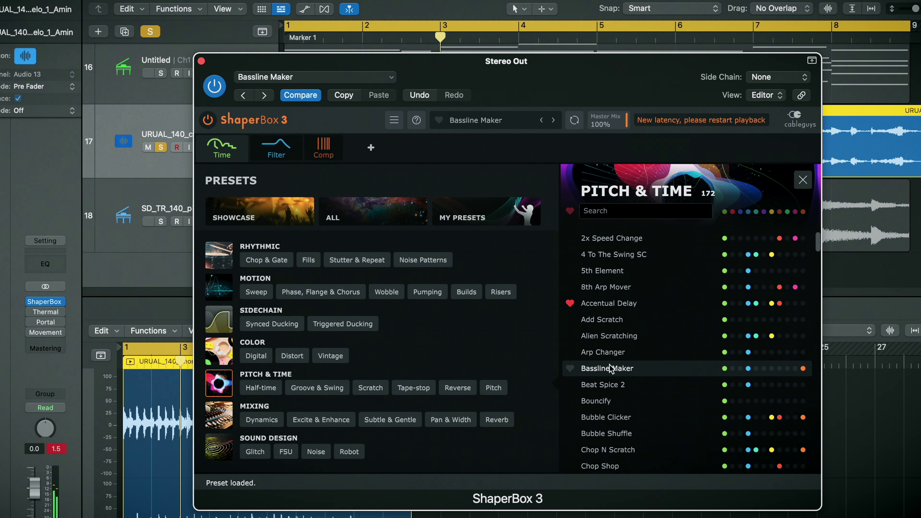
{"action": "left_click", "coordinate": [613, 387]}
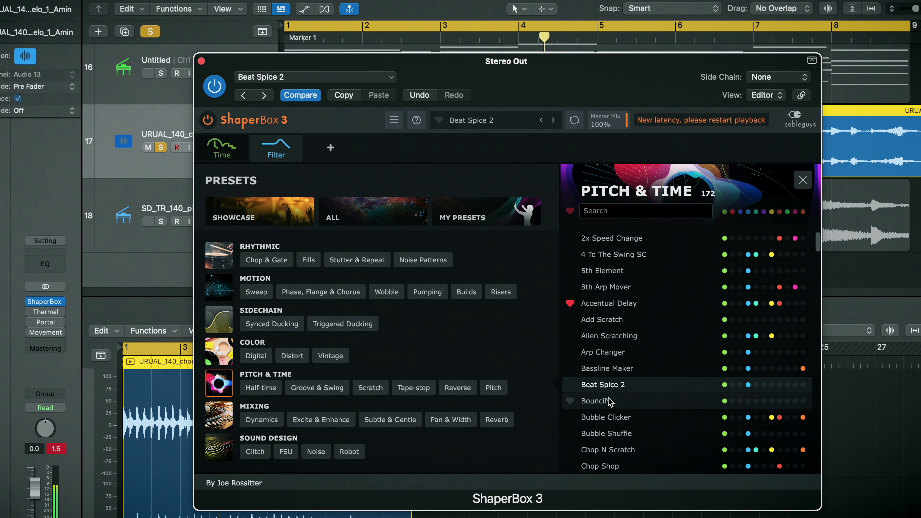
Step: Audition the Bouncify and Cool Fill presets and mark Cool Fill as a favorite
{"action": "left_click", "coordinate": [609, 401]}
{"action": "scroll", "coordinate": [609, 401], "scroll_direction": "down", "scroll_amount": 5}
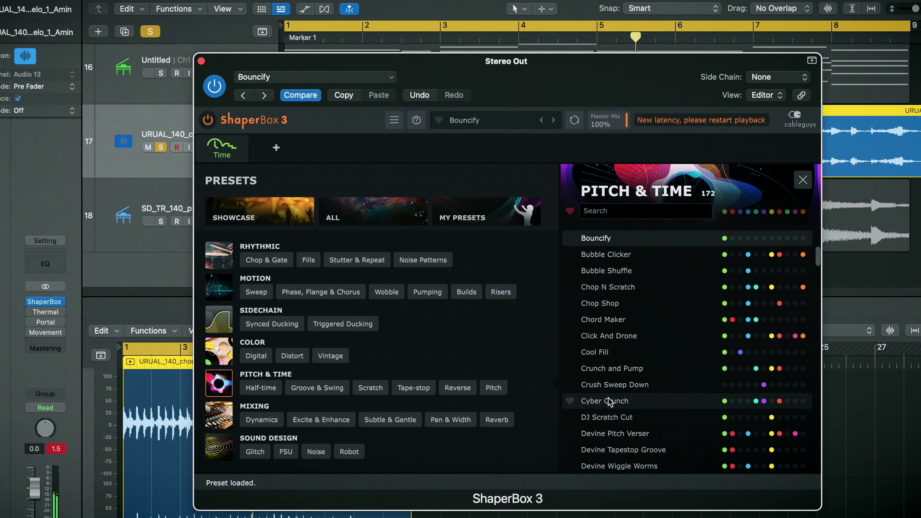
{"action": "left_click", "coordinate": [606, 353]}
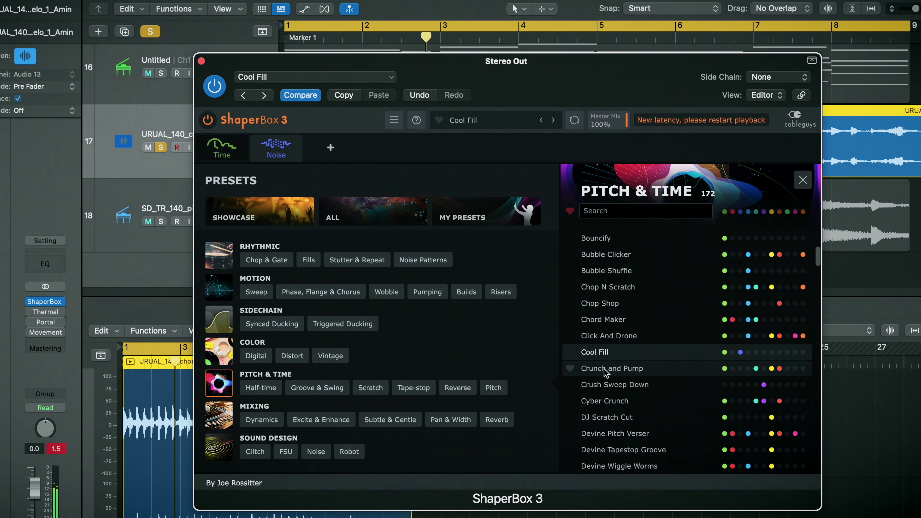
{"action": "left_click", "coordinate": [566, 352]}
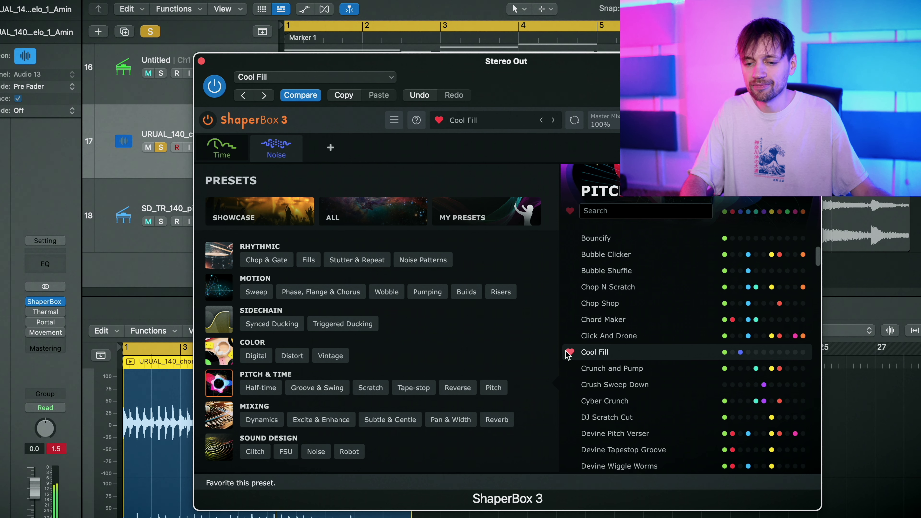
Step: Show the Mixing presets and audition Better Sound, Biting Bits, Captain Slow SEND and Drum Enhancer
{"action": "left_click", "coordinate": [227, 417]}
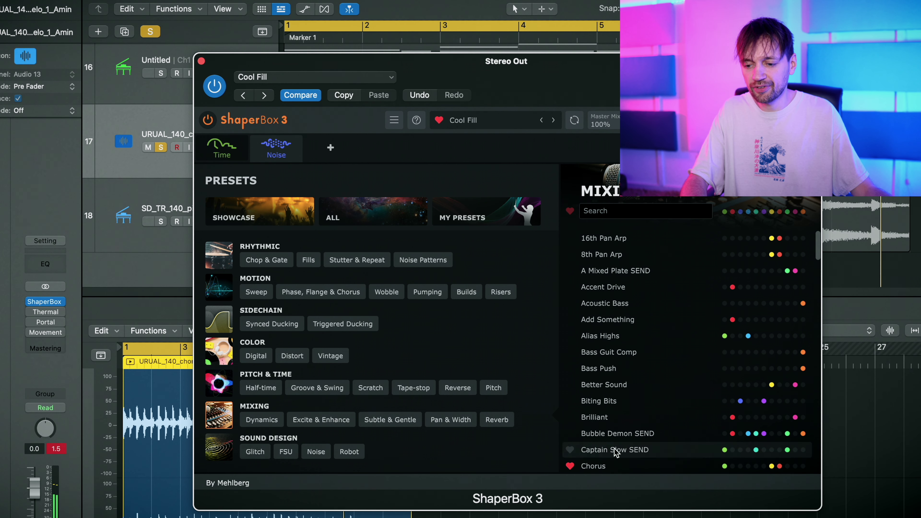
{"action": "left_click", "coordinate": [615, 390]}
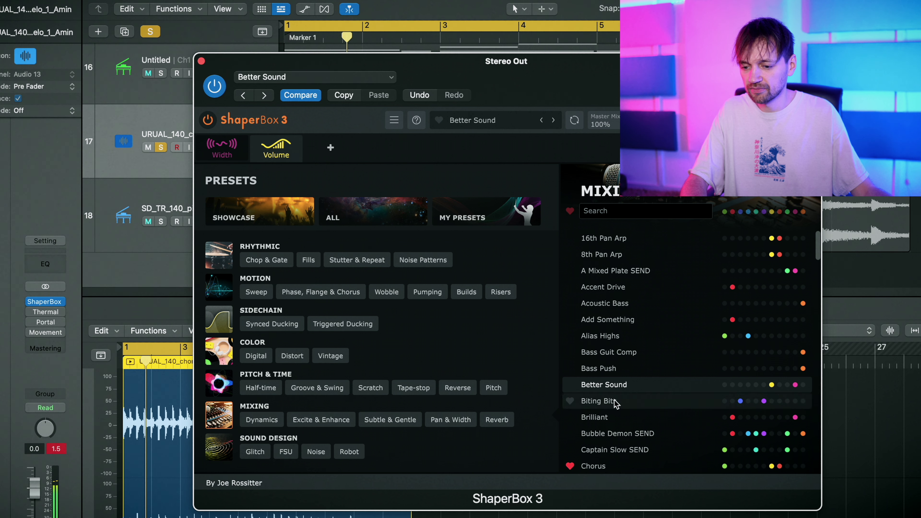
{"action": "left_click", "coordinate": [613, 401]}
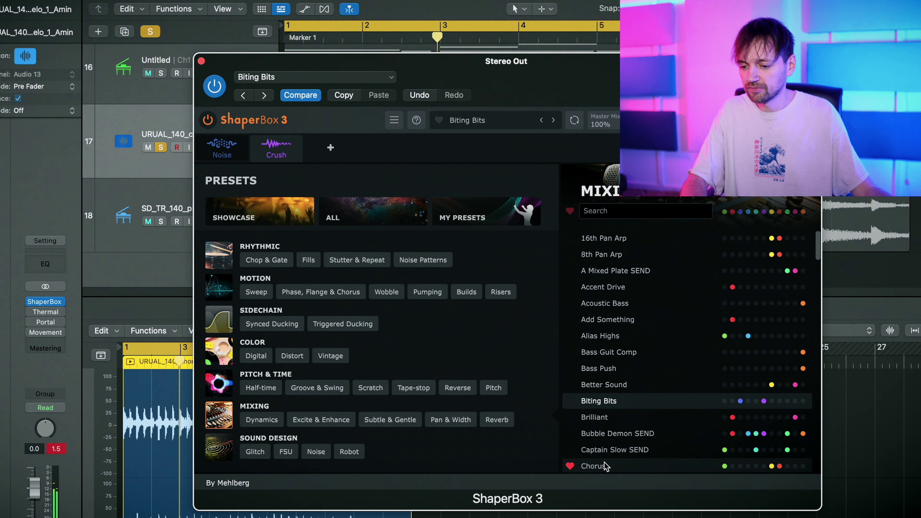
{"action": "left_click", "coordinate": [615, 444]}
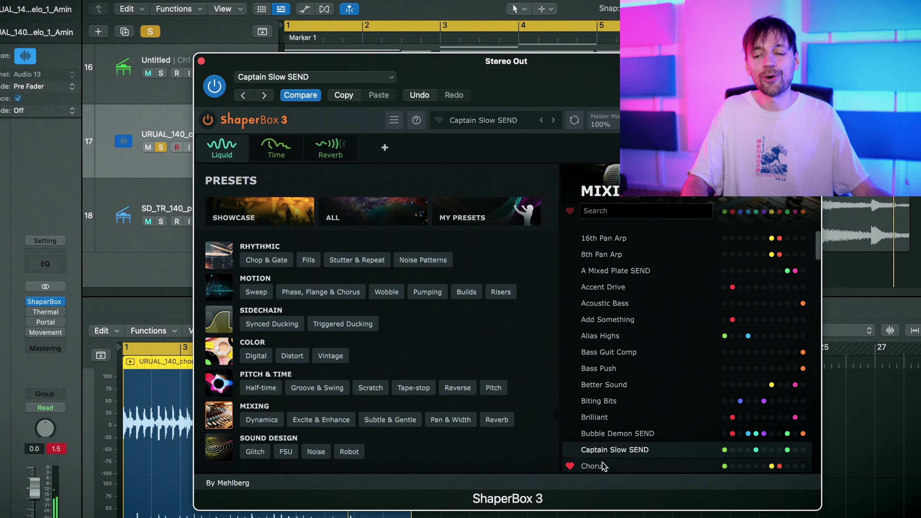
{"action": "scroll", "coordinate": [616, 363], "scroll_direction": "down", "scroll_amount": 5}
{"action": "left_click", "coordinate": [623, 304]}
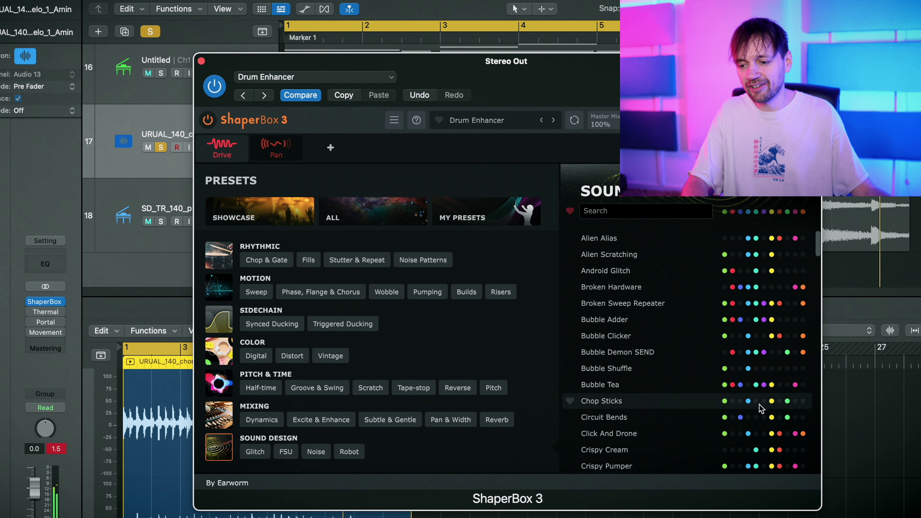
Step: Audition the Sound Design presets Crispy Pumper, Crusher Groove, Drunk Man and Filtered Time Robot
{"action": "scroll", "coordinate": [710, 381], "scroll_direction": "down", "scroll_amount": 5}
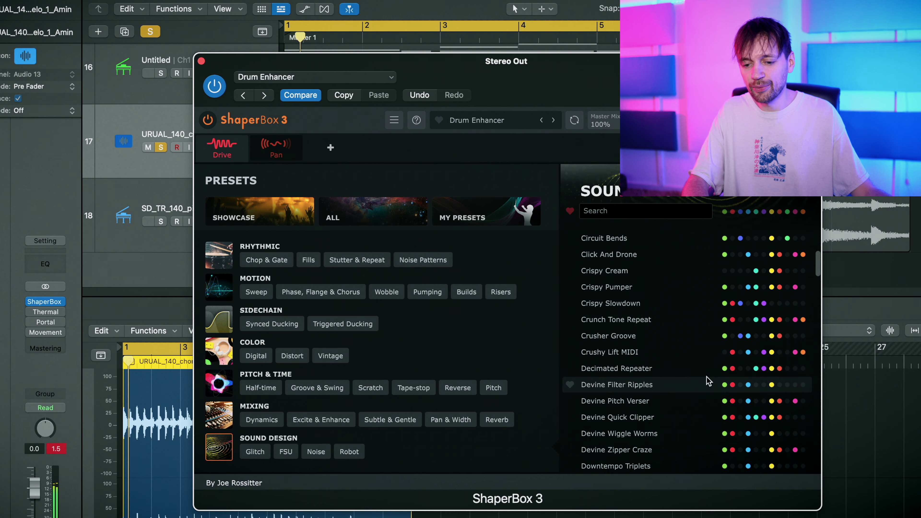
{"action": "left_click", "coordinate": [673, 288]}
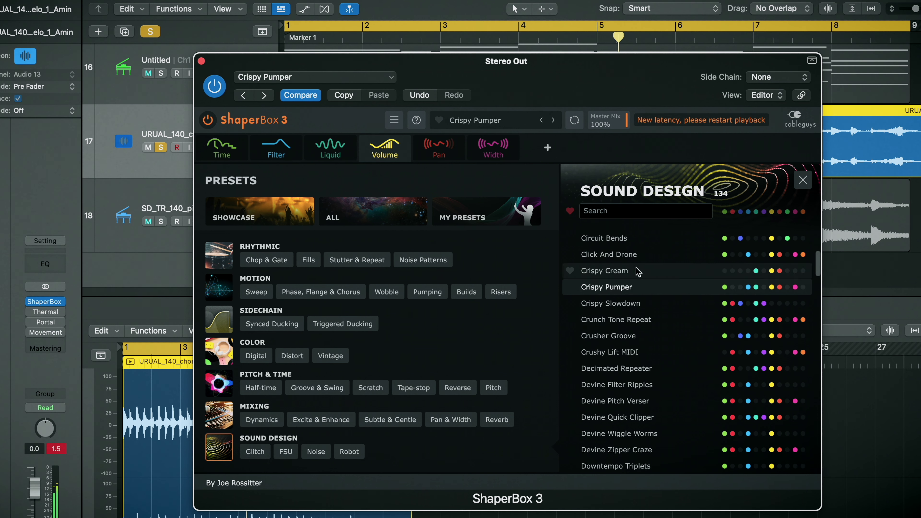
{"action": "left_click", "coordinate": [632, 336]}
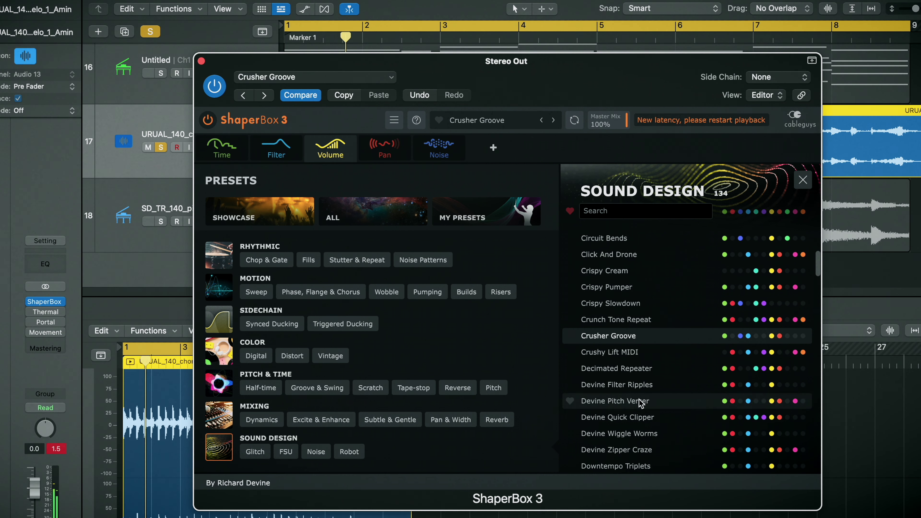
{"action": "scroll", "coordinate": [640, 402], "scroll_direction": "down", "scroll_amount": 5}
{"action": "left_click", "coordinate": [611, 289]}
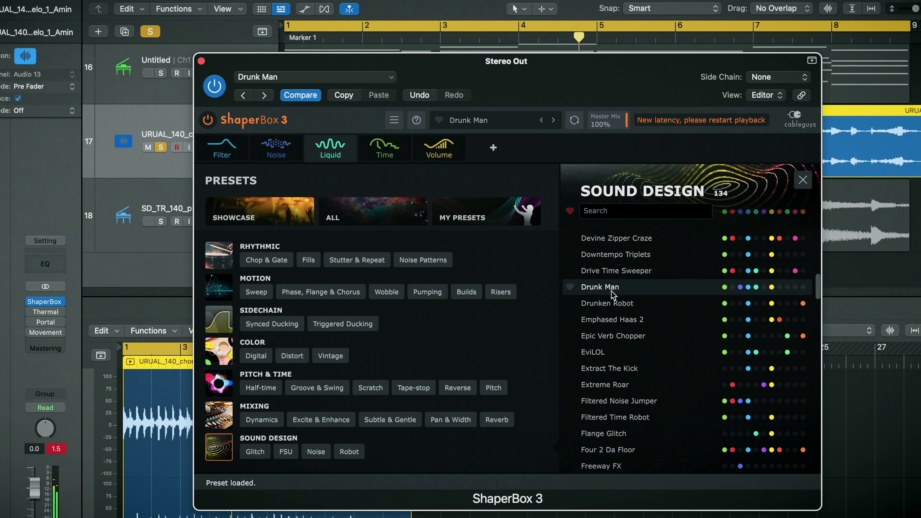
{"action": "left_click", "coordinate": [629, 417]}
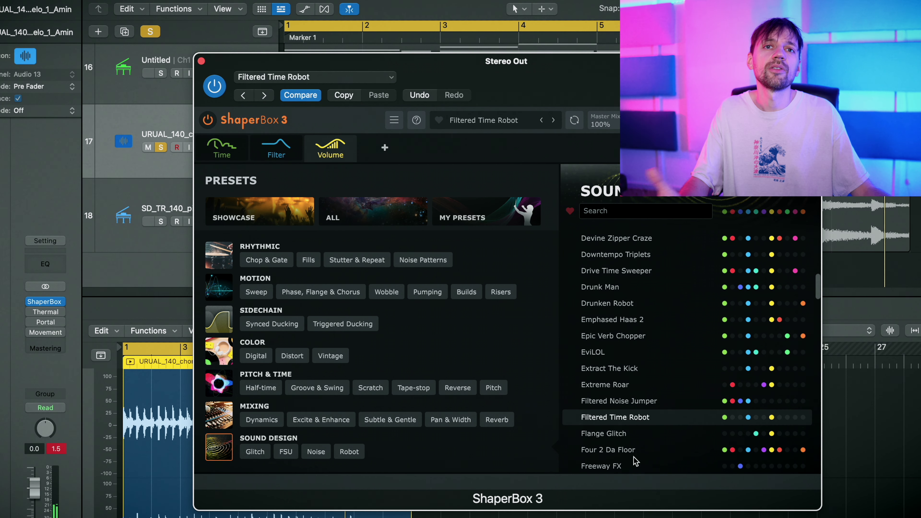
Step: Audition the Sound Design presets Grainy Brain, Gritty Noise Groove and Haas Zapper
{"action": "scroll", "coordinate": [634, 458], "scroll_direction": "down", "scroll_amount": 5}
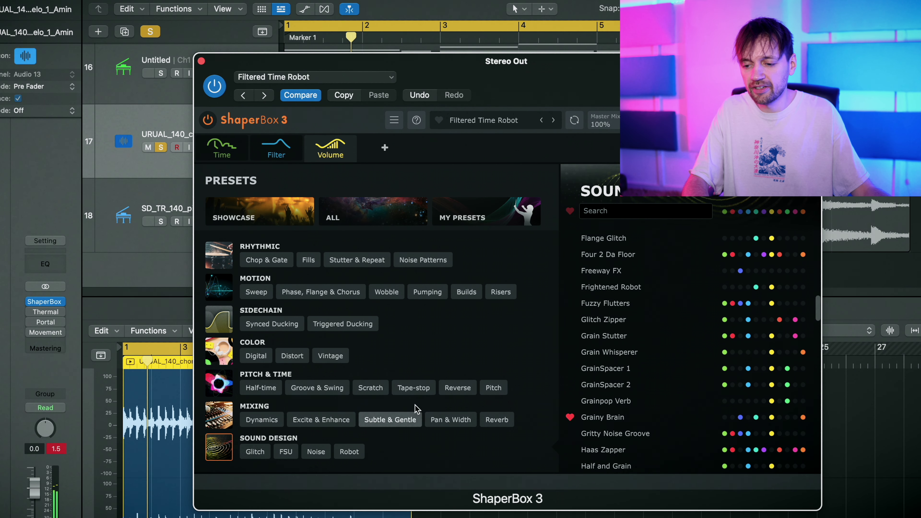
{"action": "left_click", "coordinate": [604, 423]}
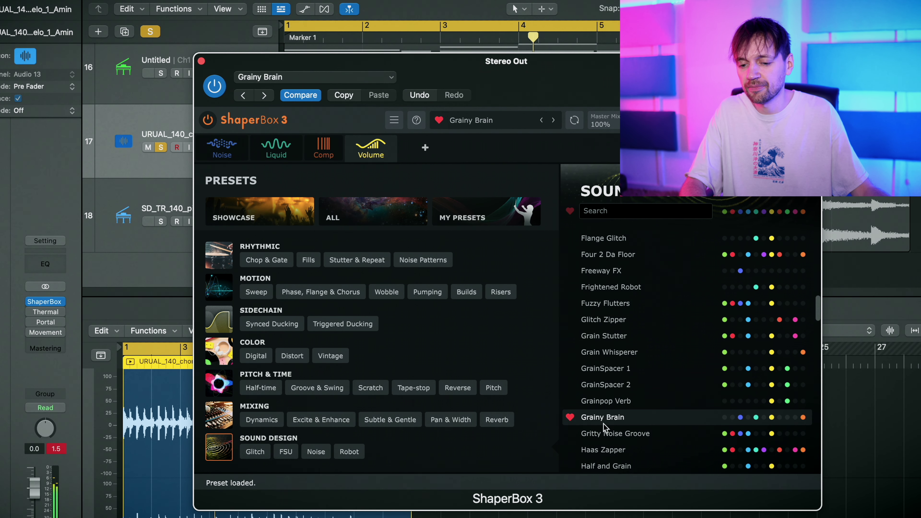
{"action": "left_click", "coordinate": [613, 432]}
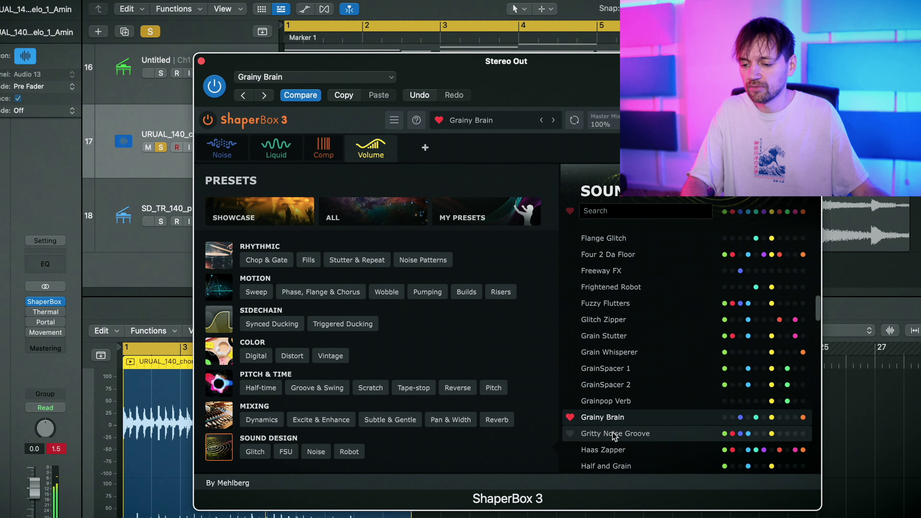
{"action": "left_click", "coordinate": [614, 455]}
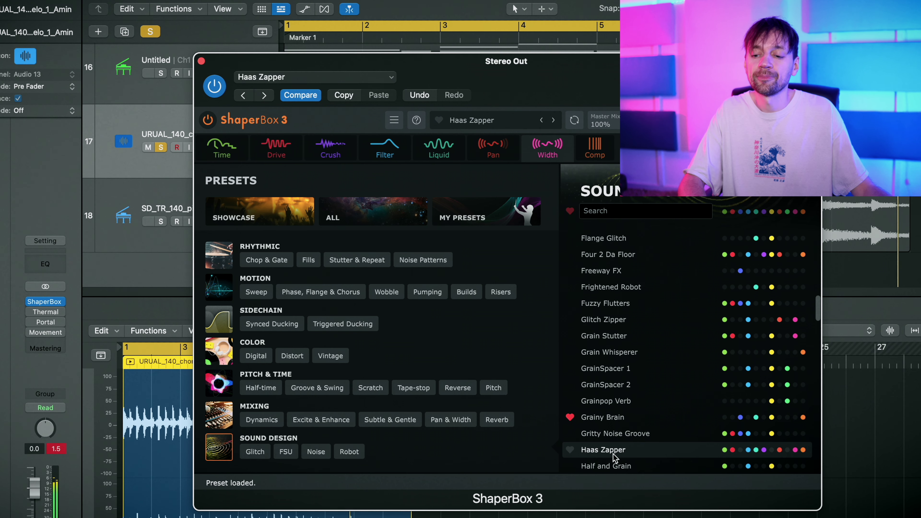
Step: Audition the Sound Design presets Multi Sci-Fi, Offbeat Triplet and Pitch It Low
{"action": "scroll", "coordinate": [617, 417], "scroll_direction": "down", "scroll_amount": 10}
{"action": "left_click", "coordinate": [626, 374]}
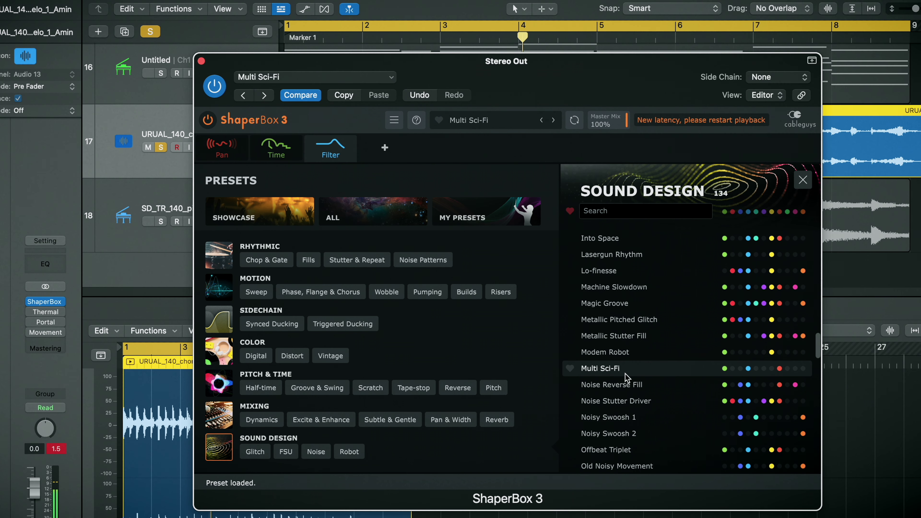
{"action": "left_click", "coordinate": [628, 448]}
{"action": "scroll", "coordinate": [627, 435], "scroll_direction": "down", "scroll_amount": 4}
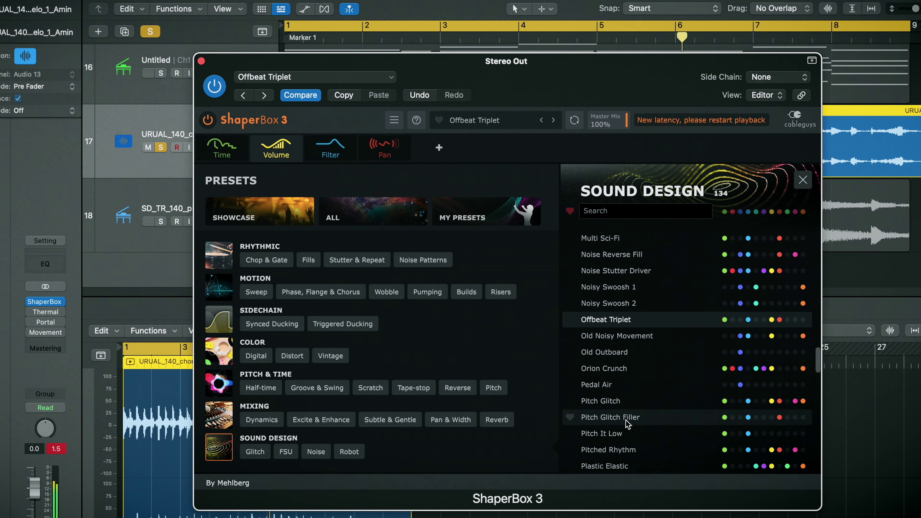
{"action": "left_click", "coordinate": [622, 433]}
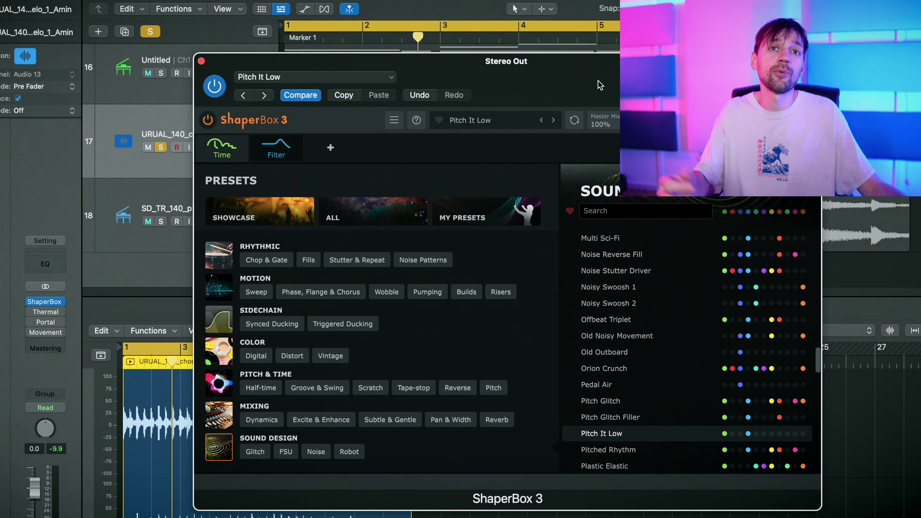
Step: Lower the Master Mix of the Pitched Rhythm preset to 14% during playback and stop the playback
{"action": "left_click_drag", "start_coordinate": [604, 122], "coordinate": [604, 138]}
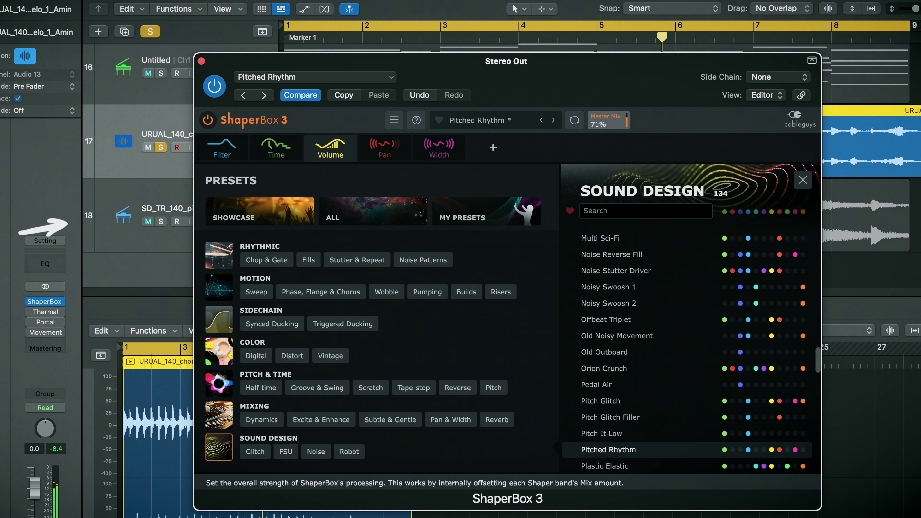
{"action": "left_click_drag", "start_coordinate": [605, 123], "coordinate": [605, 138]}
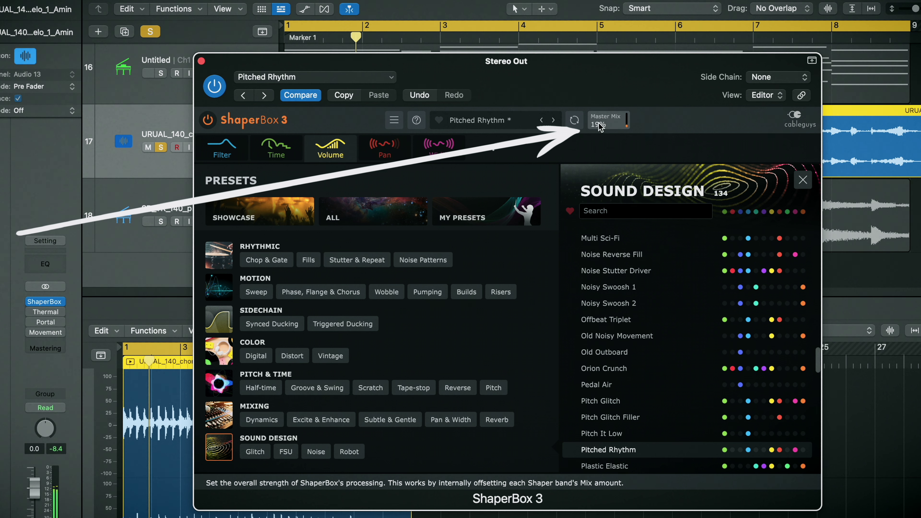
{"action": "left_click_drag", "start_coordinate": [598, 126], "coordinate": [599, 127]}
{"action": "key", "text": "space"}
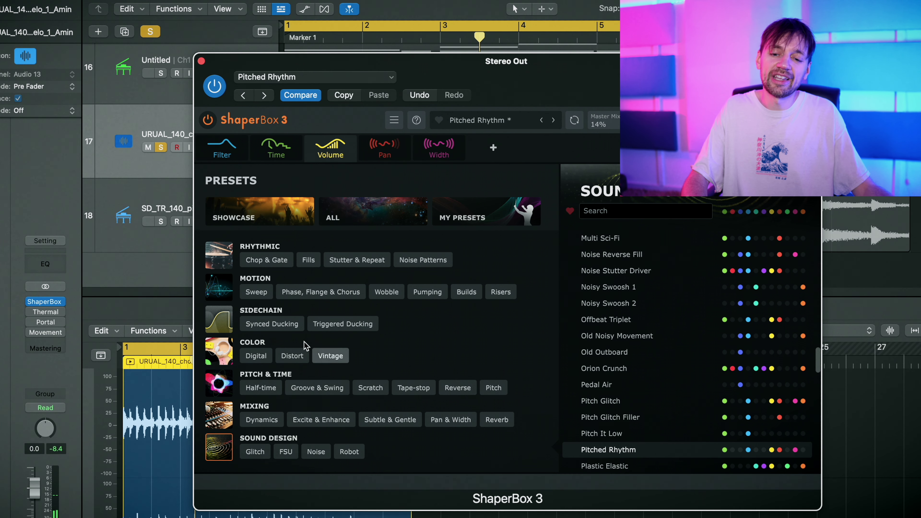
Step: Look through the Rhythmic, Color and Pitch & Time preset lists and audition the Pitch & Time preset Release Party
{"action": "left_click", "coordinate": [220, 256]}
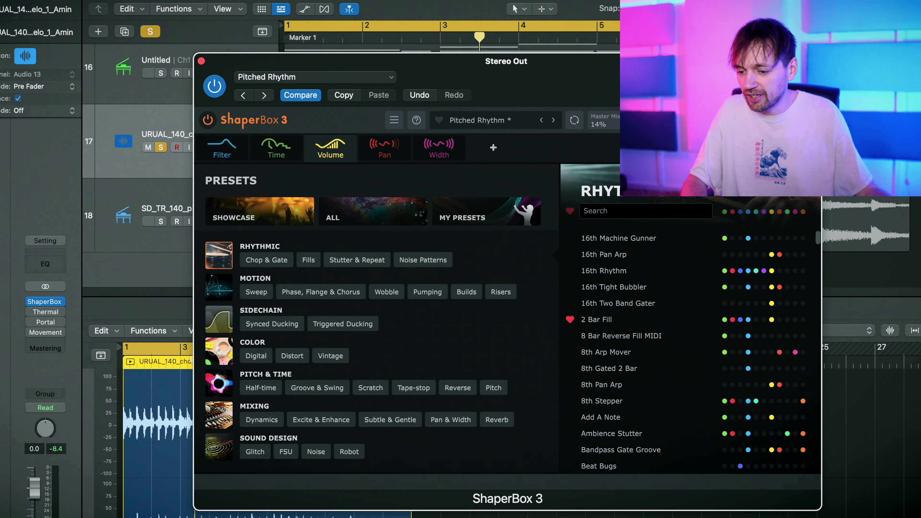
{"action": "left_click", "coordinate": [219, 351]}
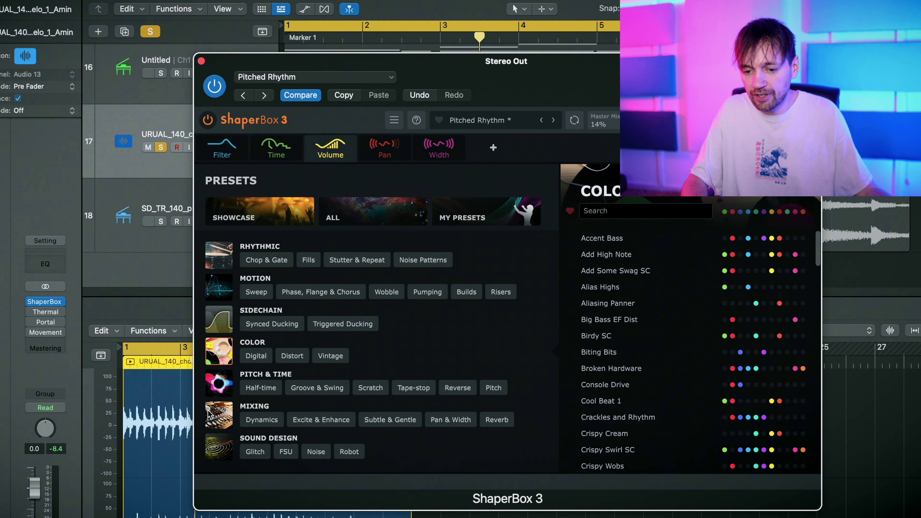
{"action": "left_click", "coordinate": [223, 395]}
{"action": "left_click", "coordinate": [660, 418]}
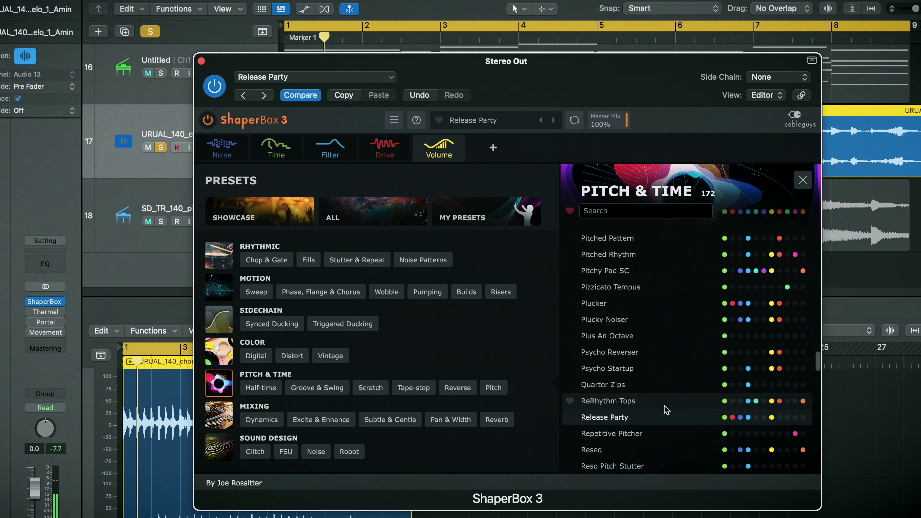
{"action": "scroll", "coordinate": [665, 406], "scroll_direction": "up", "scroll_amount": 5}
{"action": "scroll", "coordinate": [664, 381], "scroll_direction": "down", "scroll_amount": 5}
{"action": "scroll", "coordinate": [664, 305], "scroll_direction": "up", "scroll_amount": 3}
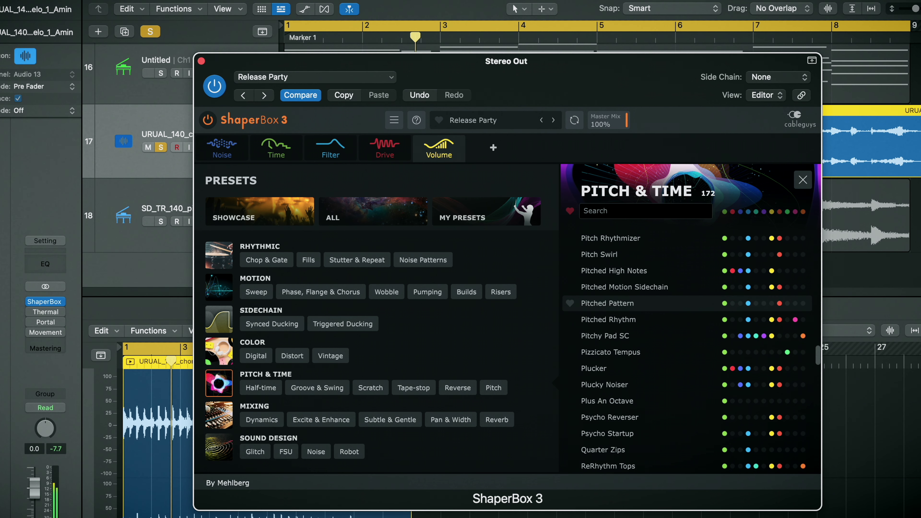
{"action": "scroll", "coordinate": [735, 260], "scroll_direction": "down", "scroll_amount": 5}
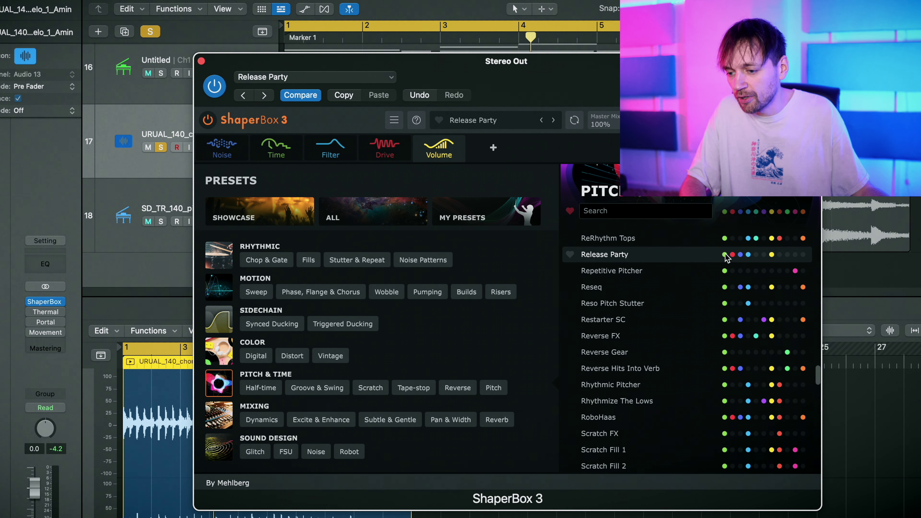
Step: Inspect the Noise, Time, Filter and Volume shapers that make up the Release Party preset
{"action": "left_click", "coordinate": [222, 147]}
{"action": "left_click", "coordinate": [276, 149]}
{"action": "left_click", "coordinate": [329, 153]}
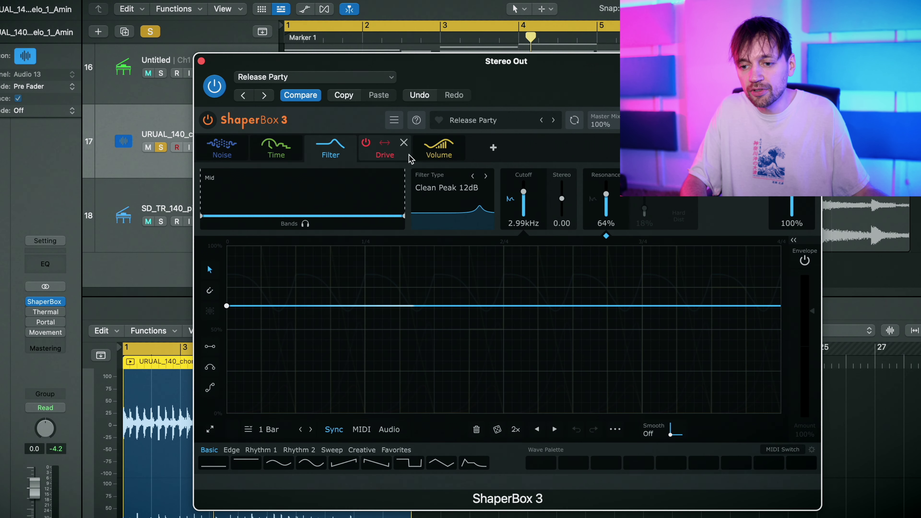
{"action": "left_click", "coordinate": [439, 149]}
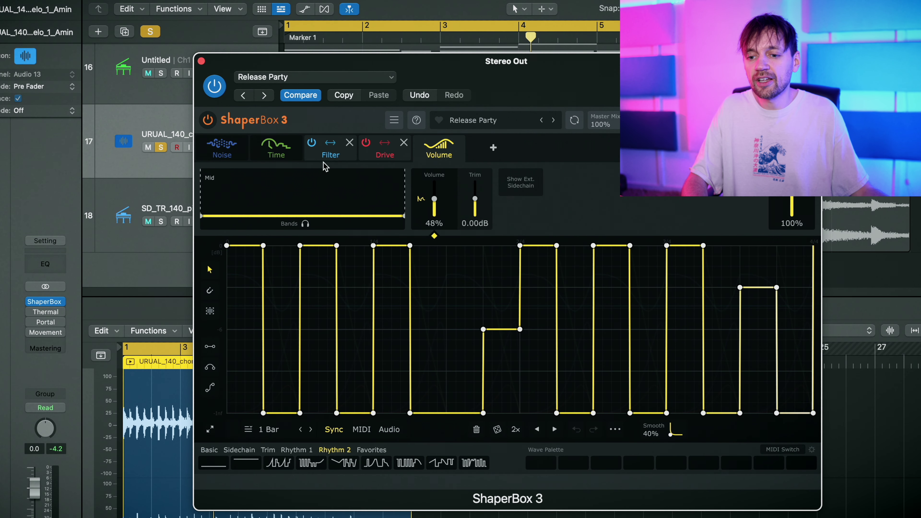
Step: Add a Crush shaper to the Release Party preset, then remove both the Crush and Volume shapers
{"action": "left_click", "coordinate": [495, 148]}
{"action": "left_click", "coordinate": [388, 322]}
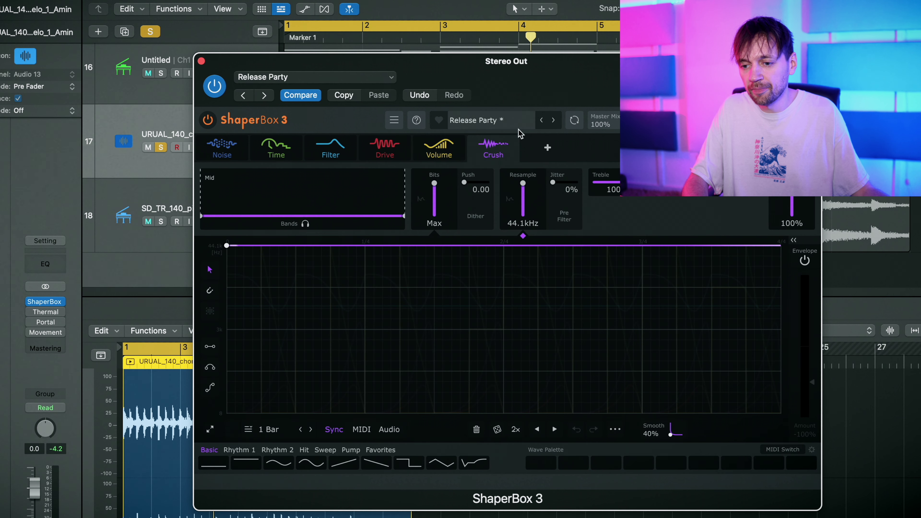
{"action": "left_click", "coordinate": [513, 143]}
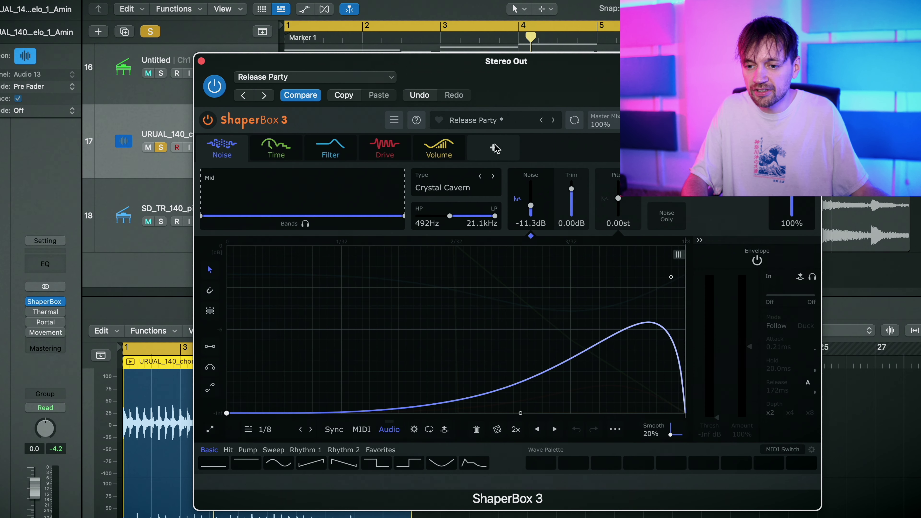
{"action": "left_click", "coordinate": [458, 142]}
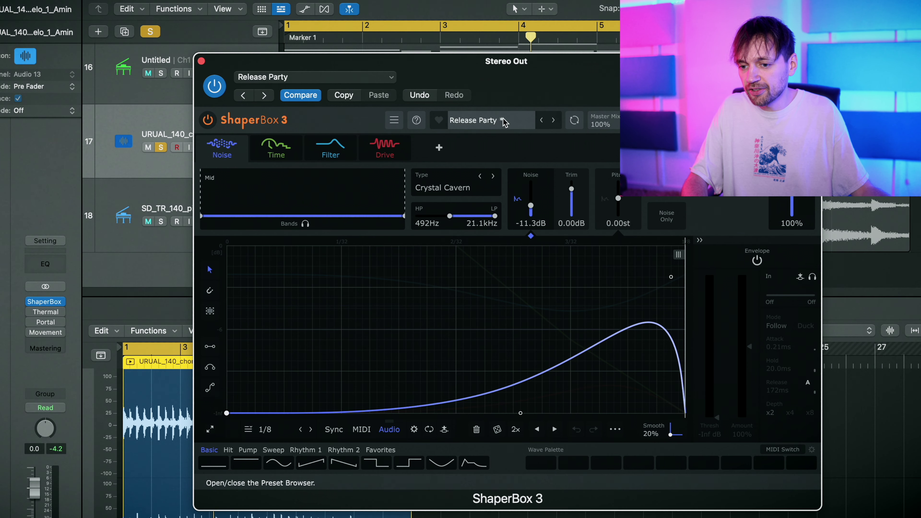
Step: Load the Pitch & Time preset Pitch It Low and inspect its Time and Filter shapers
{"action": "left_click", "coordinate": [474, 121]}
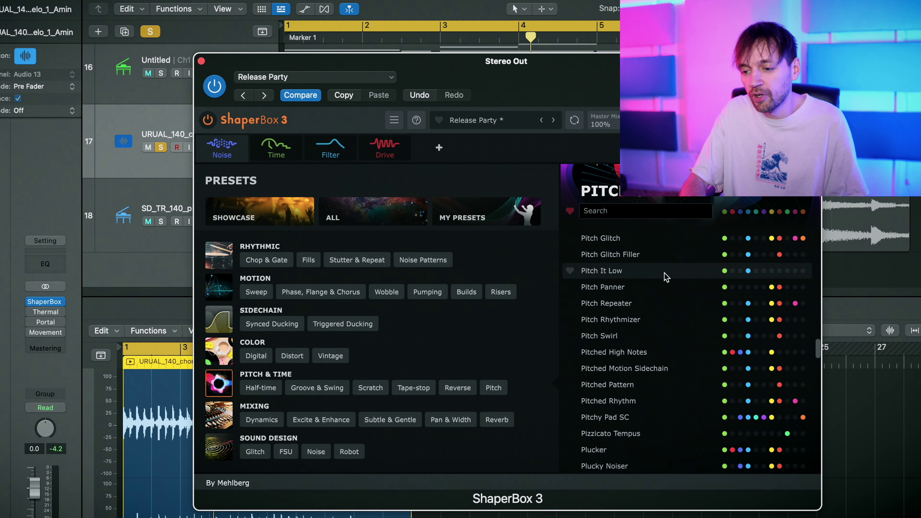
{"action": "left_click", "coordinate": [725, 273]}
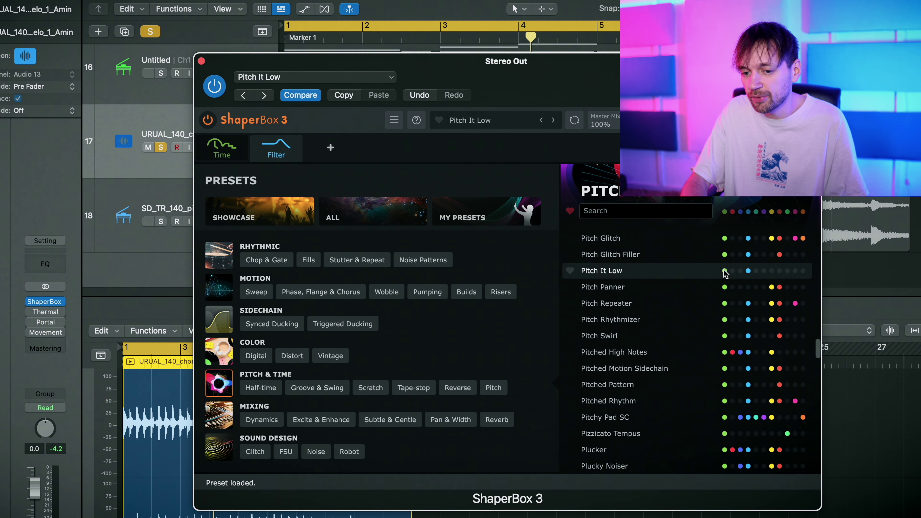
{"action": "left_click", "coordinate": [217, 151]}
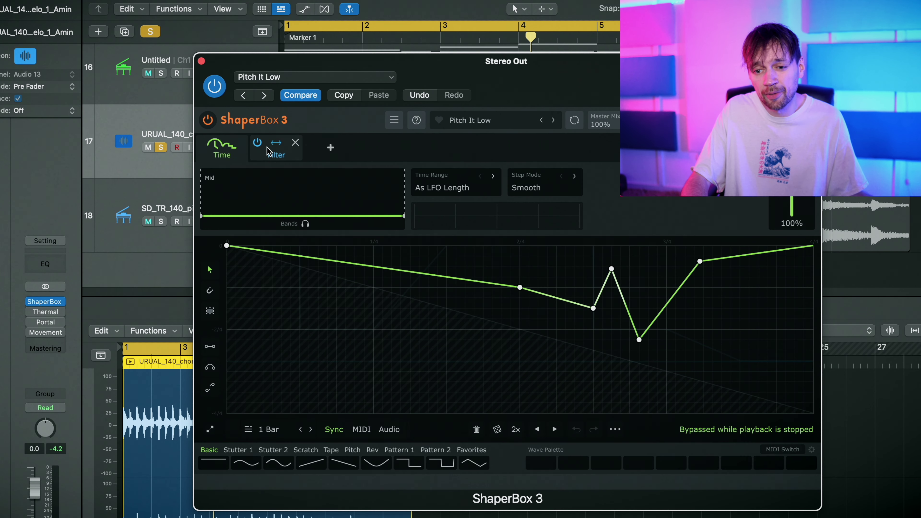
{"action": "left_click", "coordinate": [277, 153]}
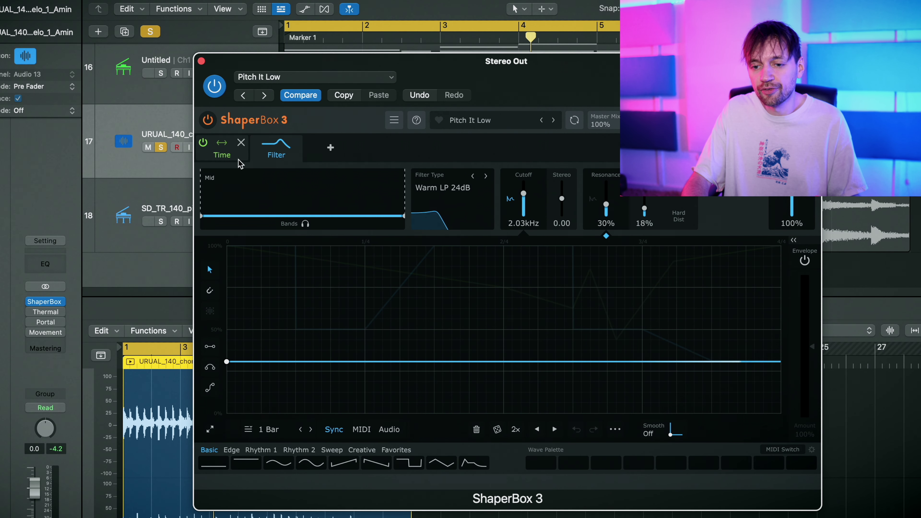
Step: Play the track through Pitch It Low while viewing its Time shaper curve, and return to the Filter shaper
{"action": "key", "text": "space"}
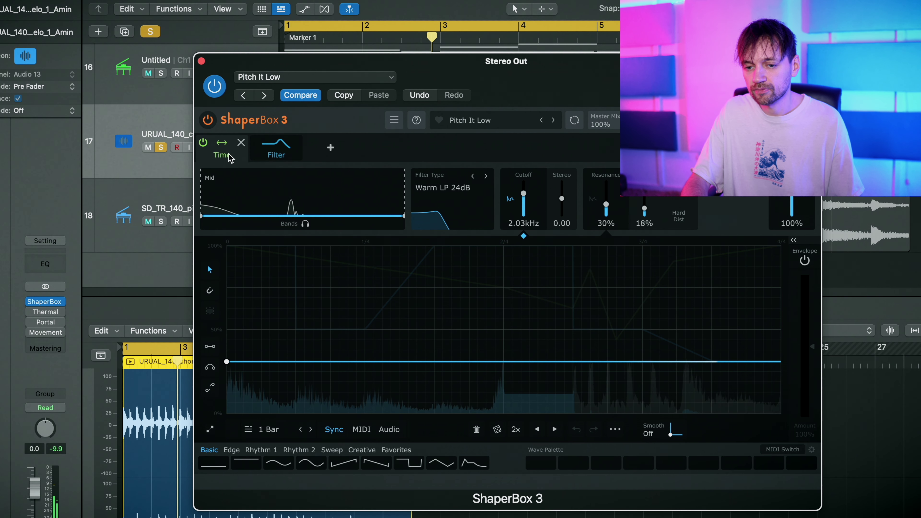
{"action": "left_click", "coordinate": [240, 158]}
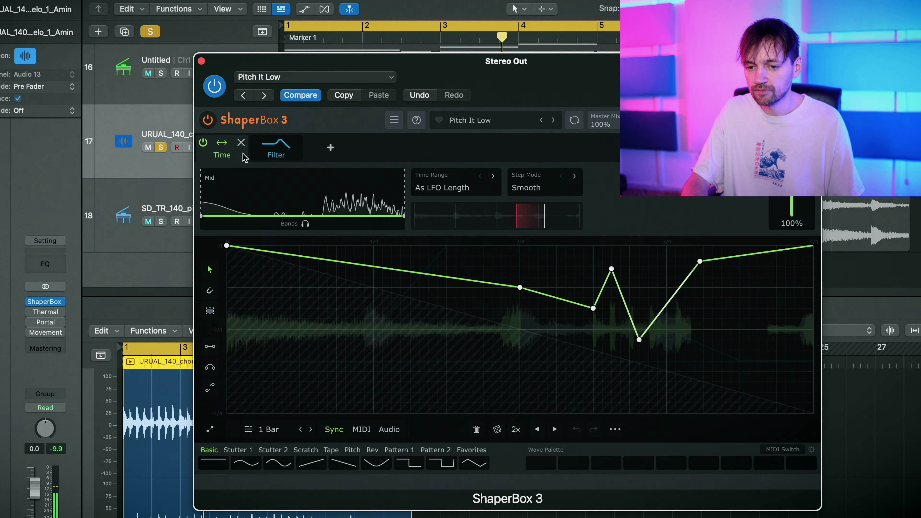
{"action": "key", "text": "space"}
{"action": "left_click", "coordinate": [276, 149]}
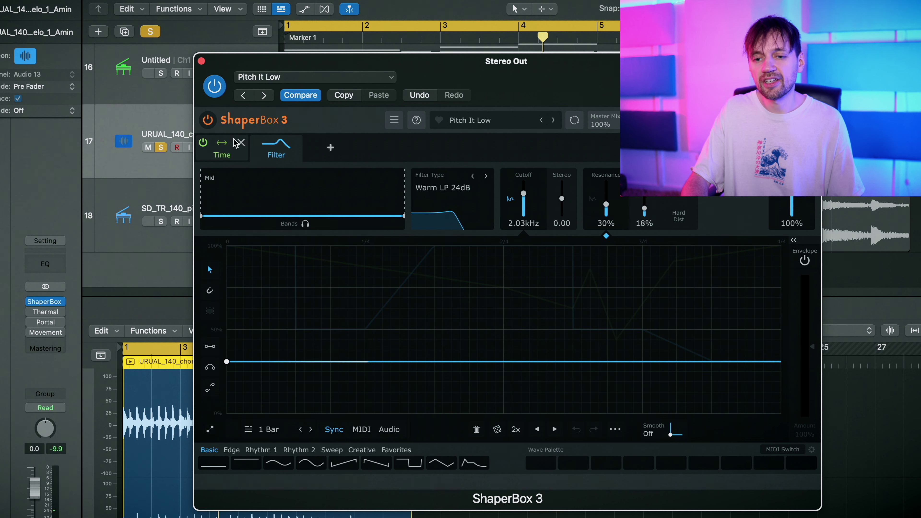
Step: Turn off the Filter shaper and play the track with only the Time shaper active
{"action": "mouse_move", "coordinate": [258, 145]}
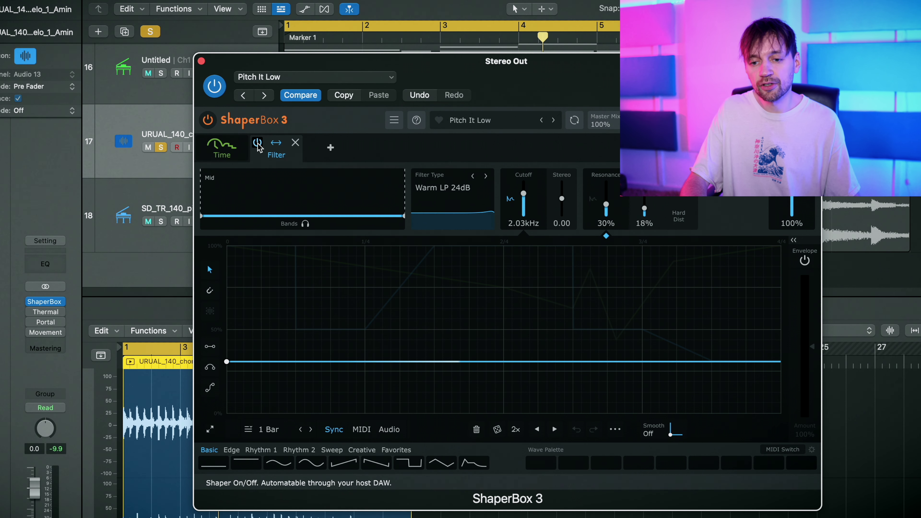
{"action": "left_click", "coordinate": [236, 151]}
{"action": "key", "text": "space"}
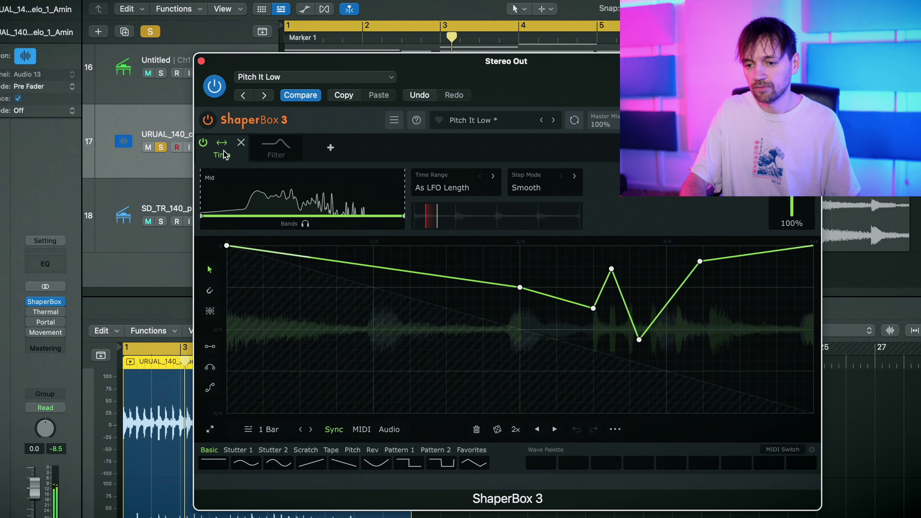
{"action": "key", "text": "space"}
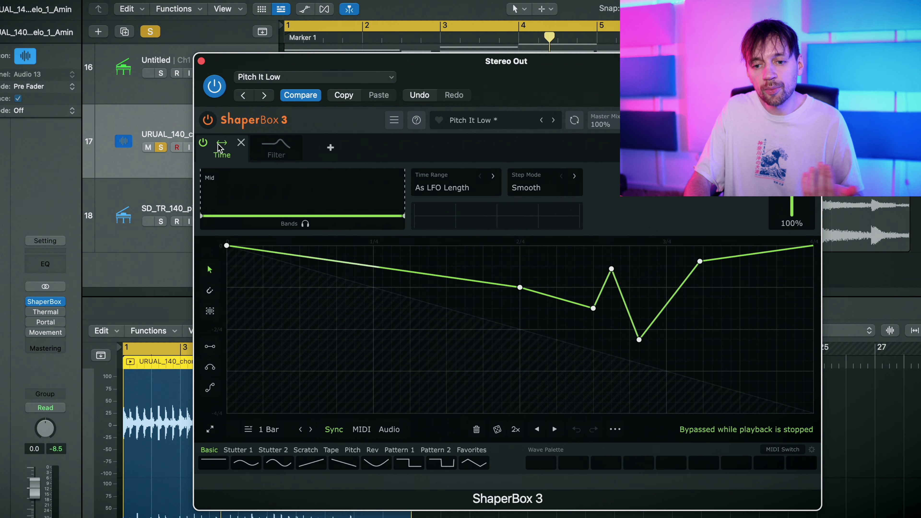
Step: Turn off the Time shaper, reactivate the Filter shaper and play the track with only the filter active
{"action": "left_click", "coordinate": [203, 143]}
{"action": "left_click", "coordinate": [267, 149]}
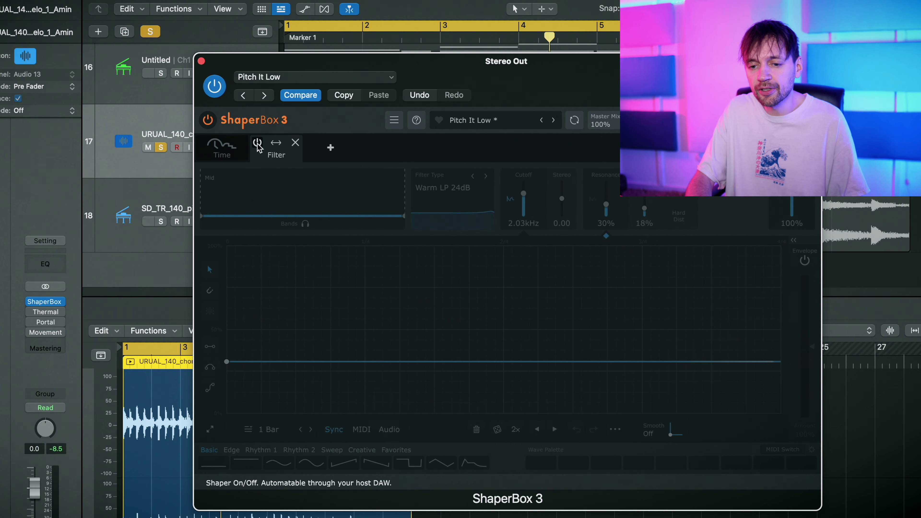
{"action": "left_click", "coordinate": [258, 144]}
{"action": "key", "text": "space"}
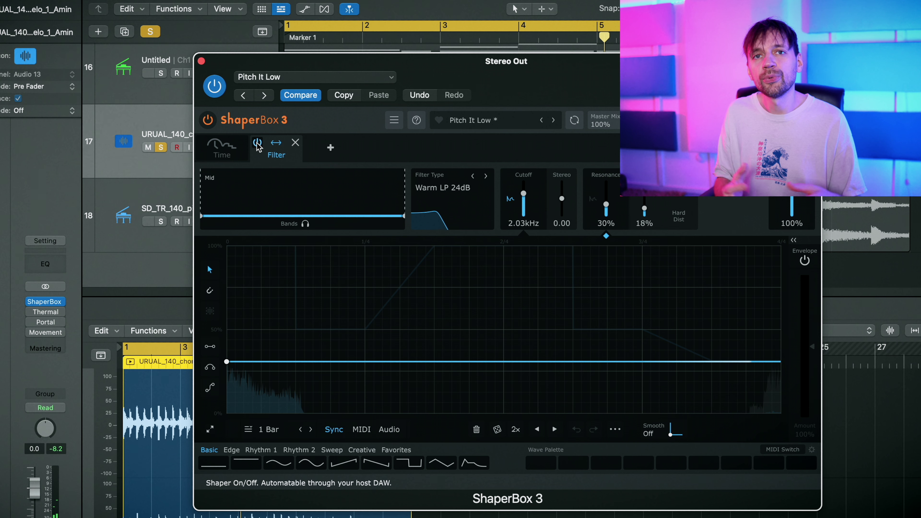
{"action": "key", "text": "space"}
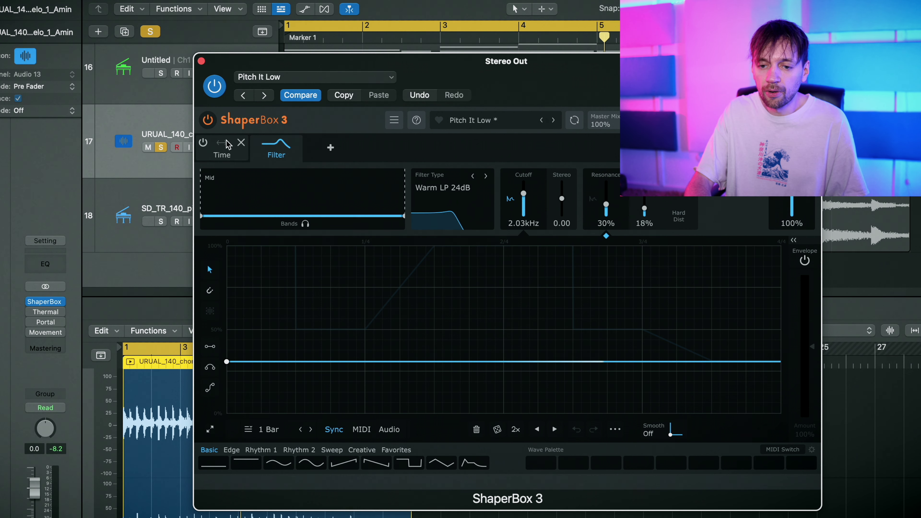
Step: Reactivate the Time shaper and lower its individual Mix to 49%
{"action": "left_click", "coordinate": [222, 148]}
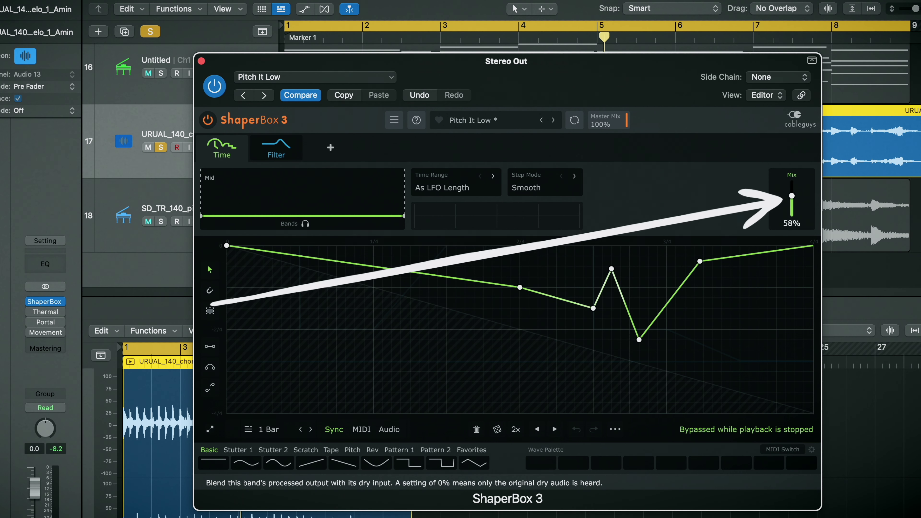
{"action": "left_click_drag", "start_coordinate": [792, 196], "coordinate": [792, 199]}
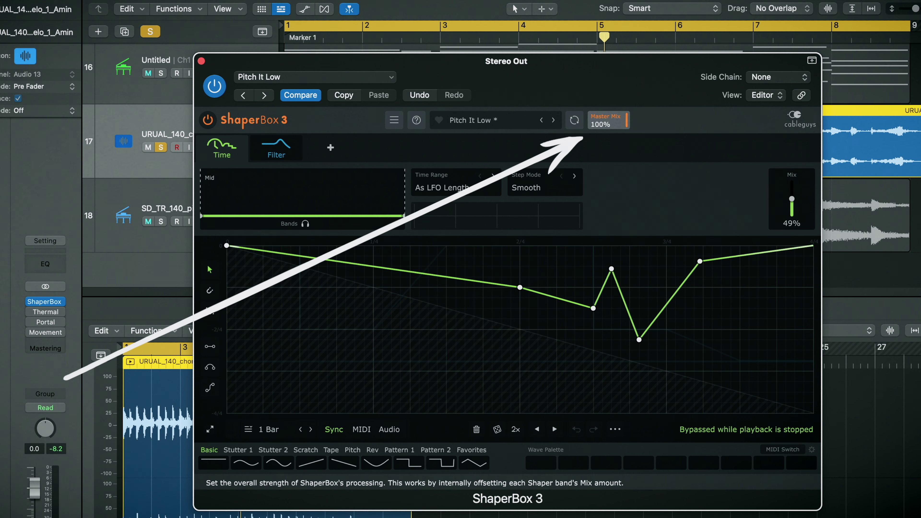
Step: Lower the Time shaper's Mix to 40% and the Filter shaper's Mix to 22%, listening to the track
{"action": "left_click_drag", "start_coordinate": [607, 122], "coordinate": [607, 122]}
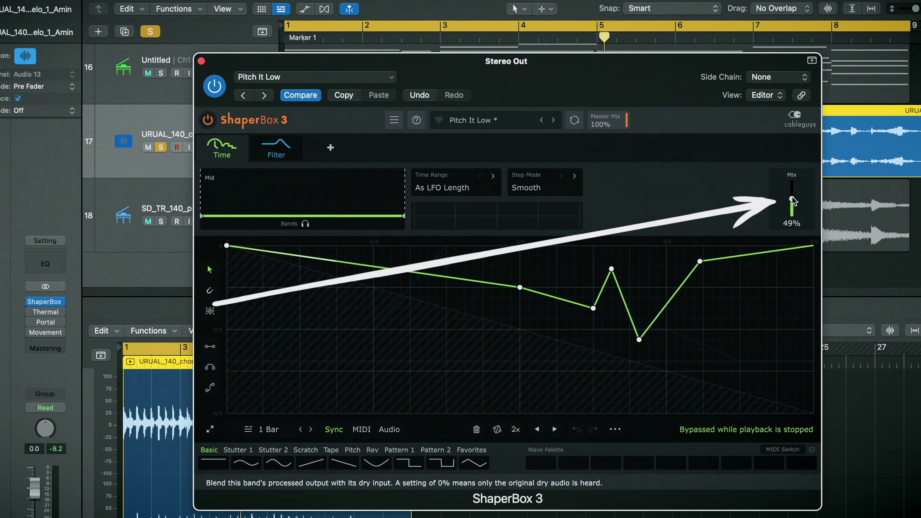
{"action": "left_click_drag", "start_coordinate": [792, 199], "coordinate": [793, 201]}
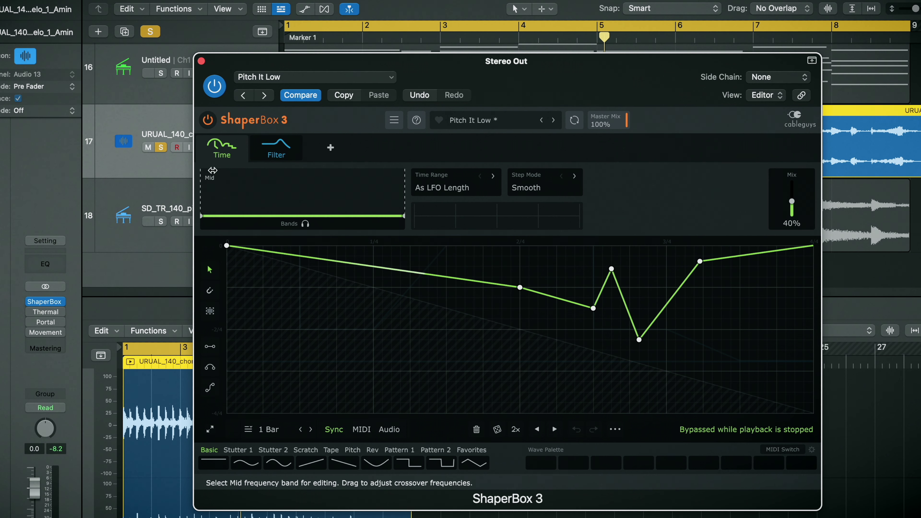
{"action": "key", "text": "space"}
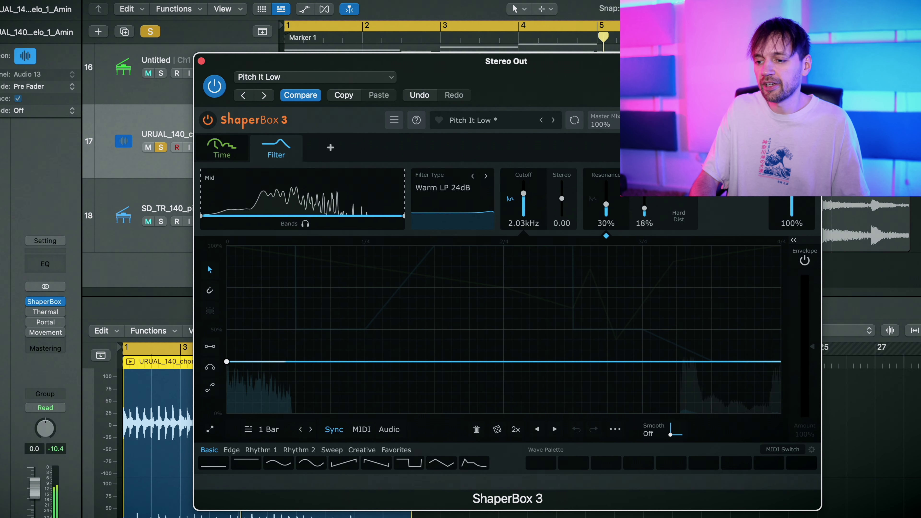
{"action": "left_click_drag", "start_coordinate": [782, 220], "coordinate": [781, 277]}
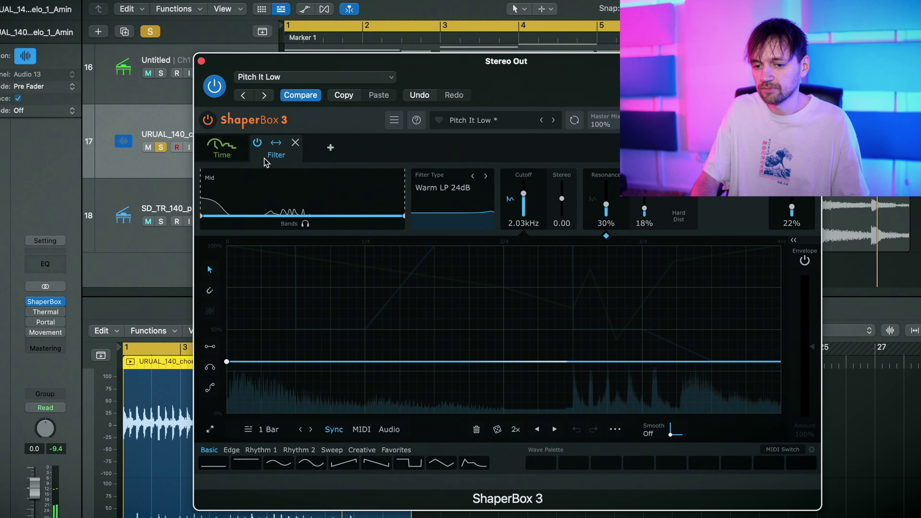
Step: Remove the Time and Filter shapers of Pitch It Low and start over from Init with only a Time shaper
{"action": "mouse_move", "coordinate": [246, 144]}
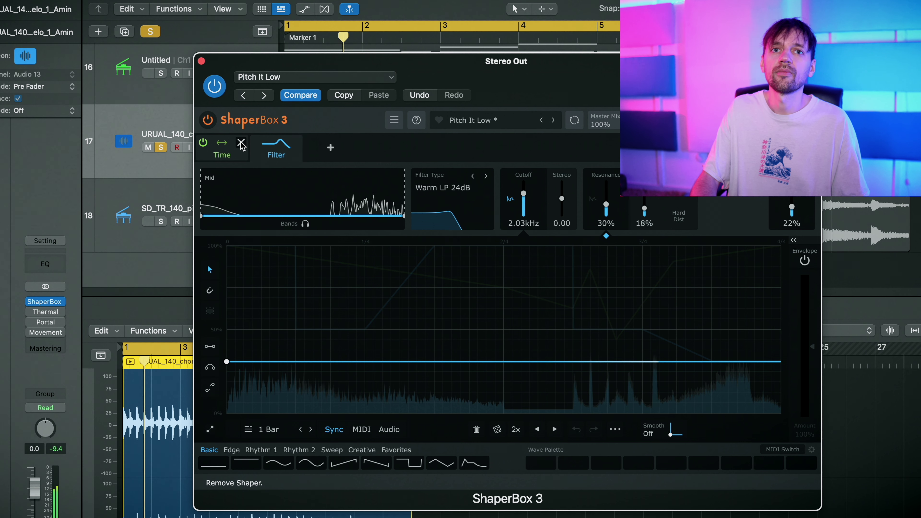
{"action": "left_click", "coordinate": [242, 143]}
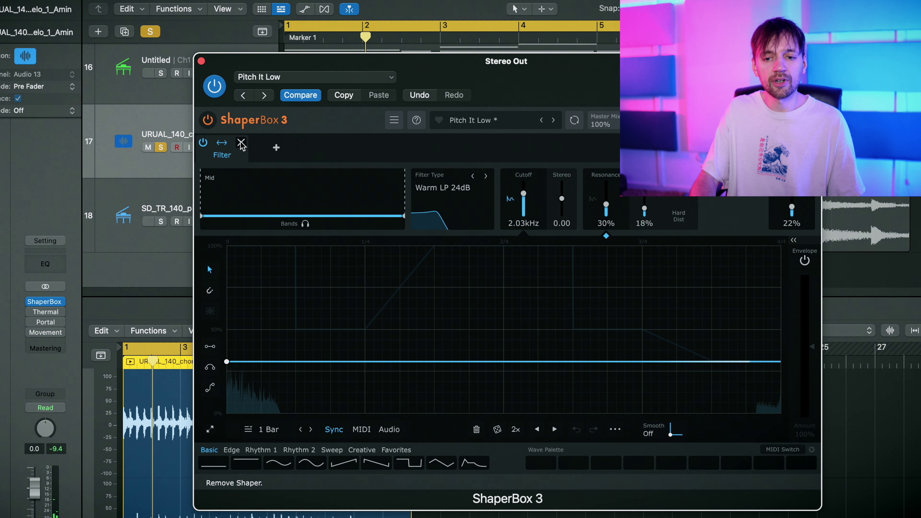
{"action": "left_click", "coordinate": [242, 144]}
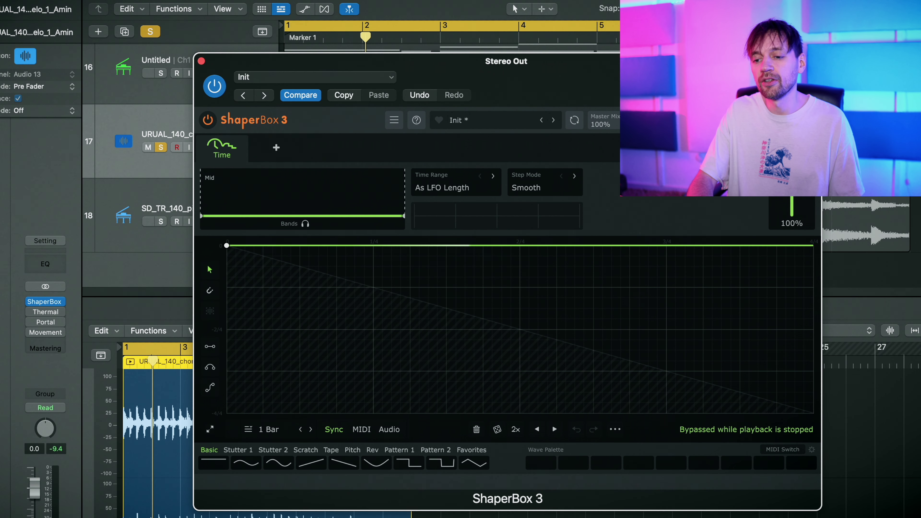
Step: Bend the flat Time curve and move its start point down to the maximum offset while the track plays
{"action": "key", "text": "space"}
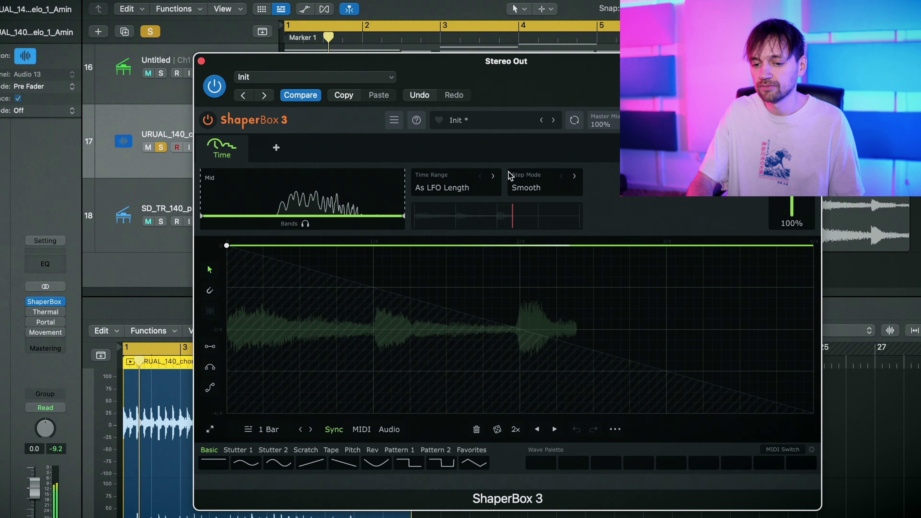
{"action": "key", "text": "space"}
{"action": "left_click_drag", "start_coordinate": [227, 245], "coordinate": [226, 413]}
{"action": "key", "text": "space"}
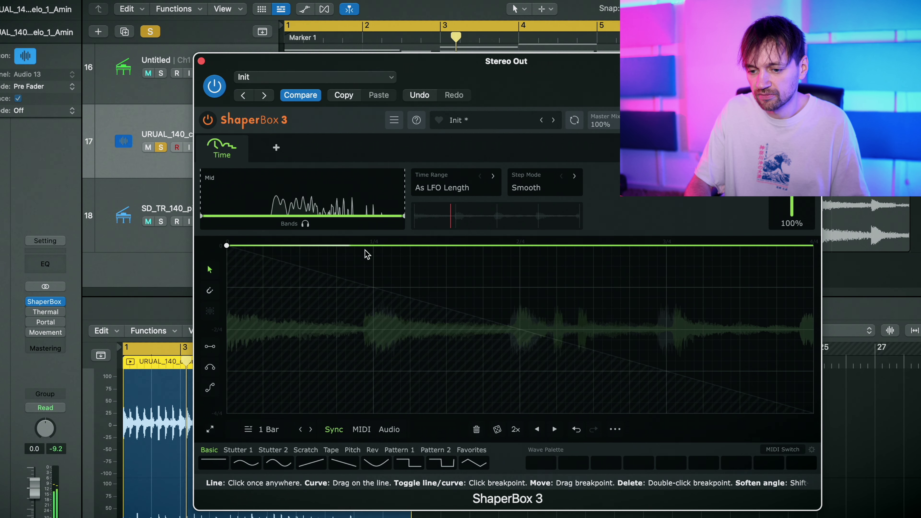
{"action": "left_click_drag", "start_coordinate": [372, 247], "coordinate": [381, 351]}
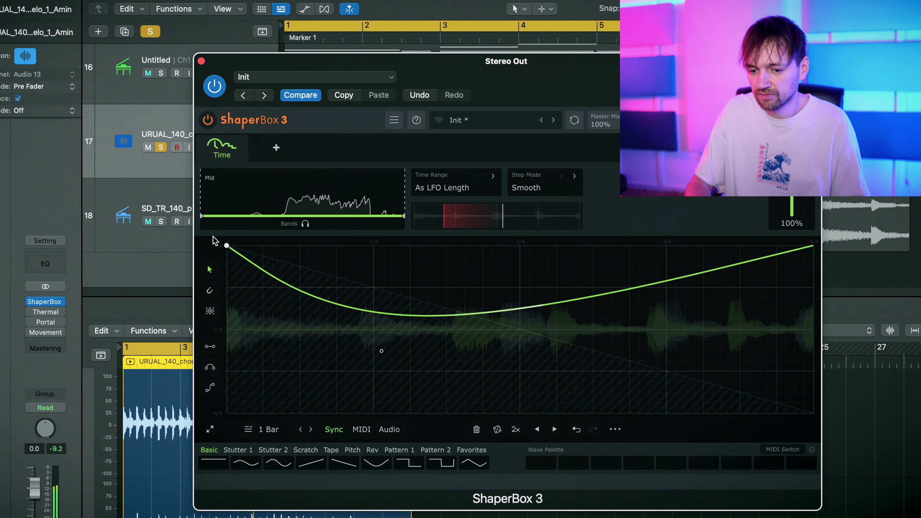
{"action": "left_click_drag", "start_coordinate": [227, 246], "coordinate": [227, 413]}
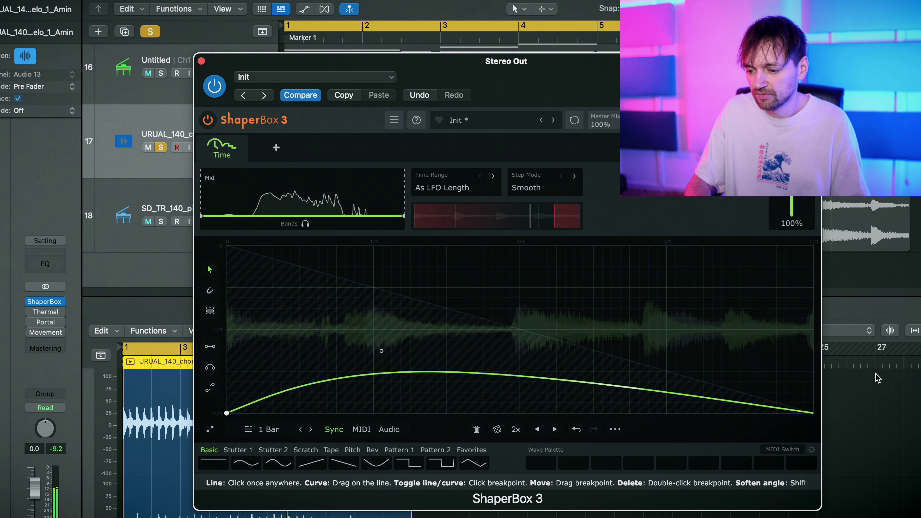
{"action": "key", "text": "space"}
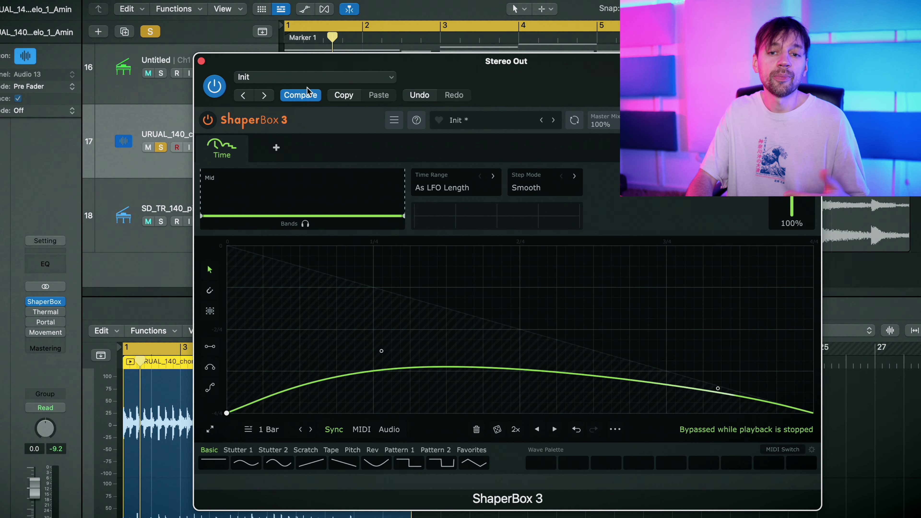
Step: Reset the Time curve to the flat Basic wave and audition stepped waves from Stutter 1 and Stutter 2
{"action": "left_click", "coordinate": [213, 463]}
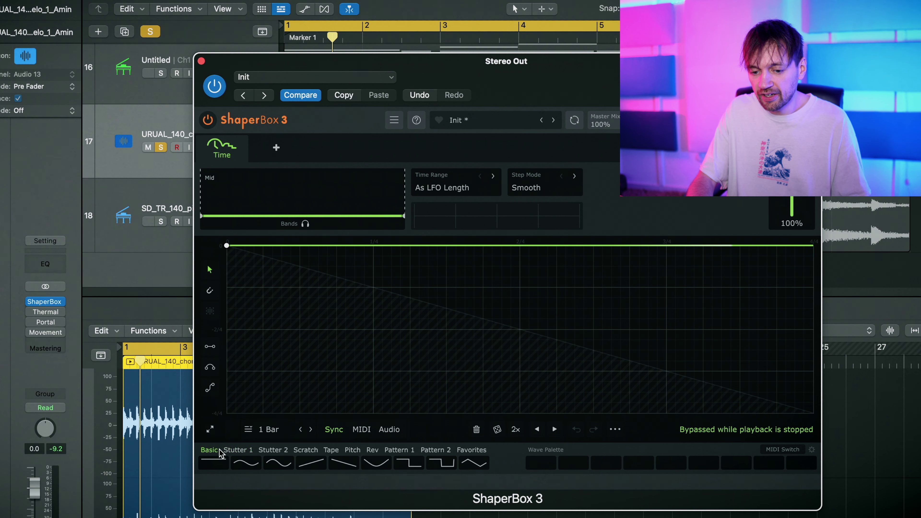
{"action": "left_click", "coordinate": [249, 464]}
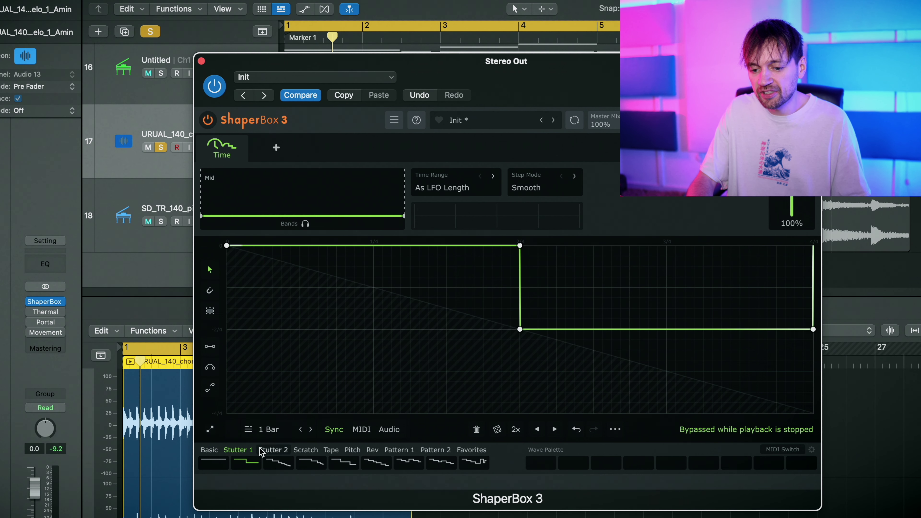
{"action": "left_click", "coordinate": [273, 450]}
{"action": "left_click", "coordinate": [246, 462]}
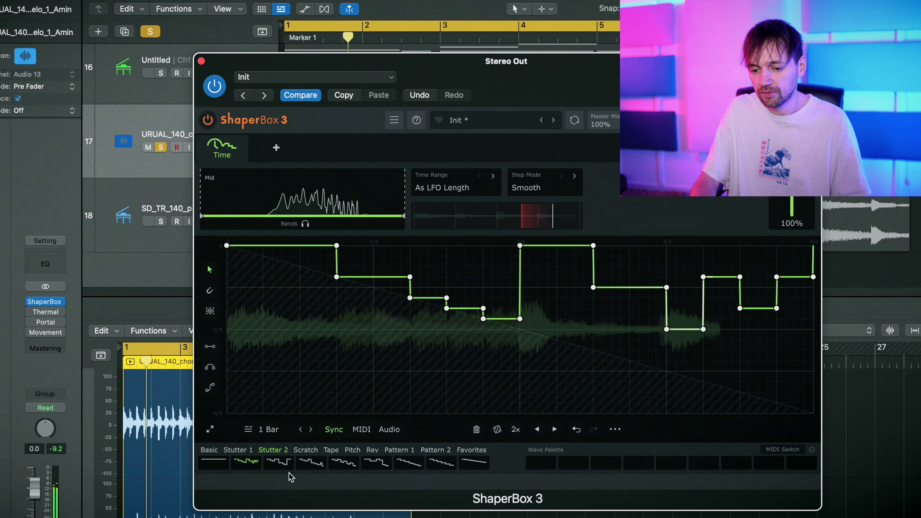
{"action": "left_click", "coordinate": [301, 465]}
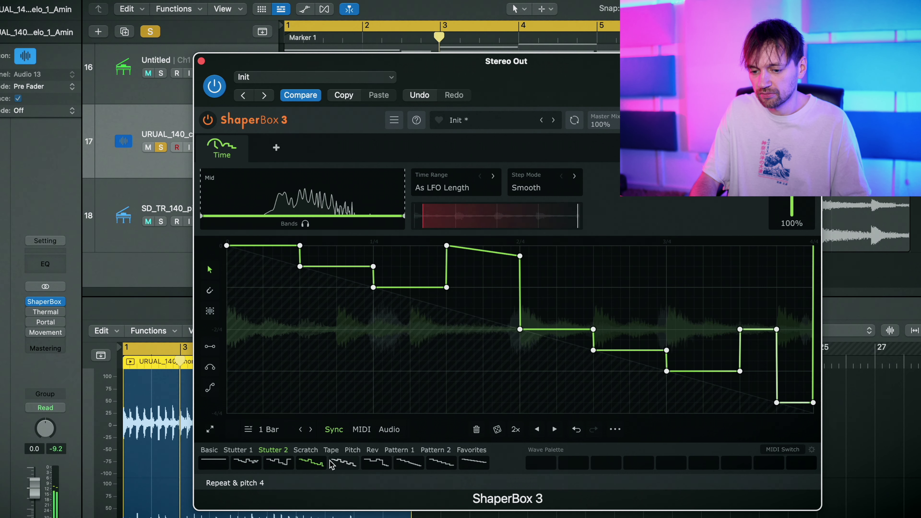
{"action": "left_click", "coordinate": [340, 466]}
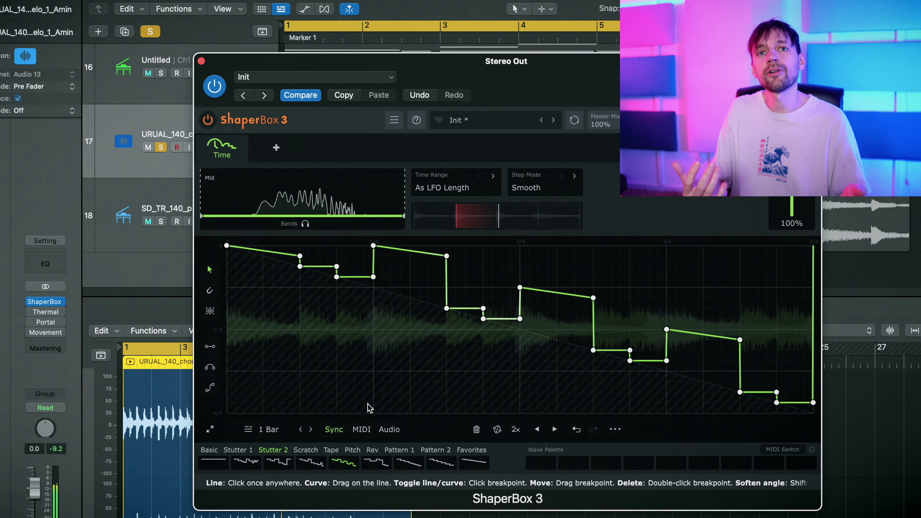
{"action": "key", "text": "space"}
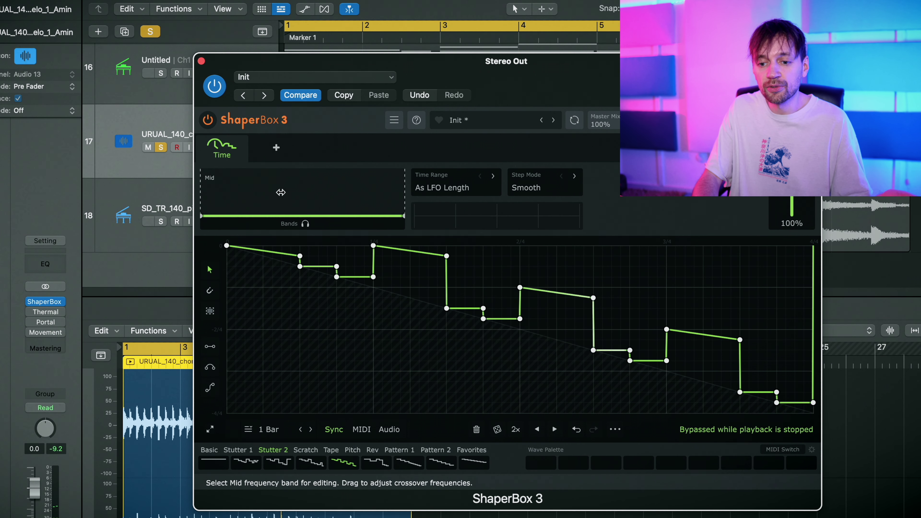
Step: Shape the flat Time curve into a shallow dip returning to zero offset just past 1/4, and play the track through it
{"action": "left_click_drag", "start_coordinate": [335, 247], "coordinate": [378, 247]}
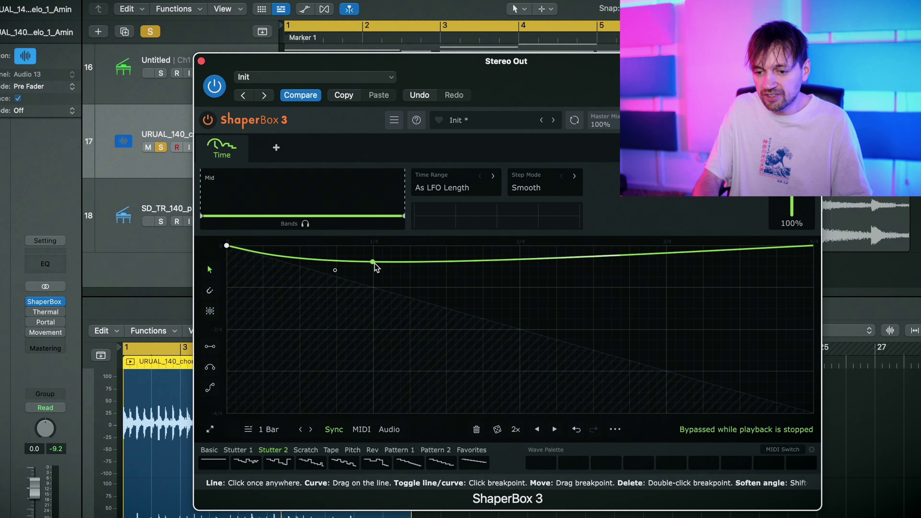
{"action": "left_click", "coordinate": [376, 262]}
{"action": "key", "text": "space"}
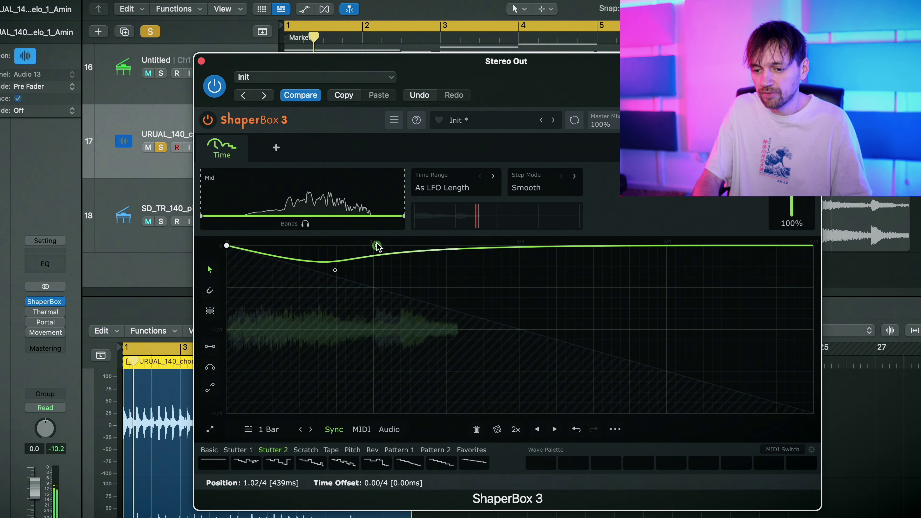
{"action": "key", "text": "space"}
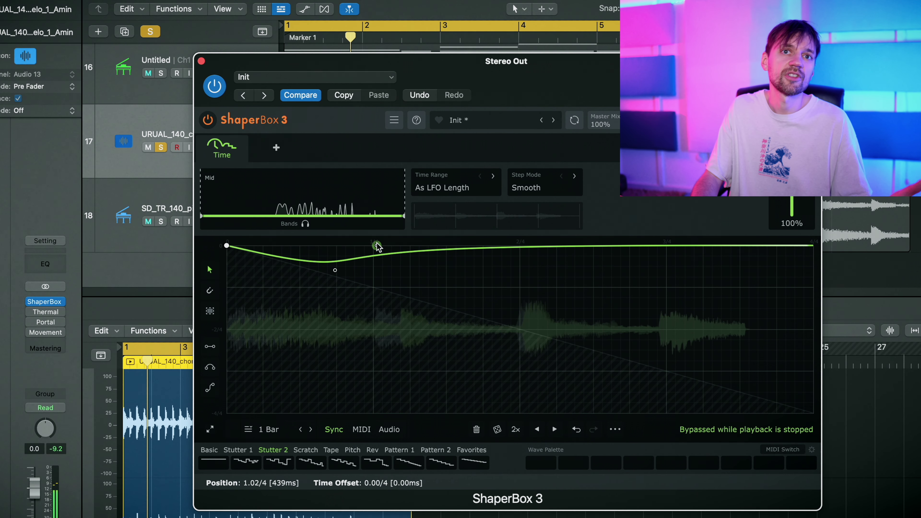
Step: Load the Repeat double wave from Stutter 2 into the Time shaper and play the track
{"action": "left_click", "coordinate": [311, 464]}
{"action": "left_click", "coordinate": [285, 464]}
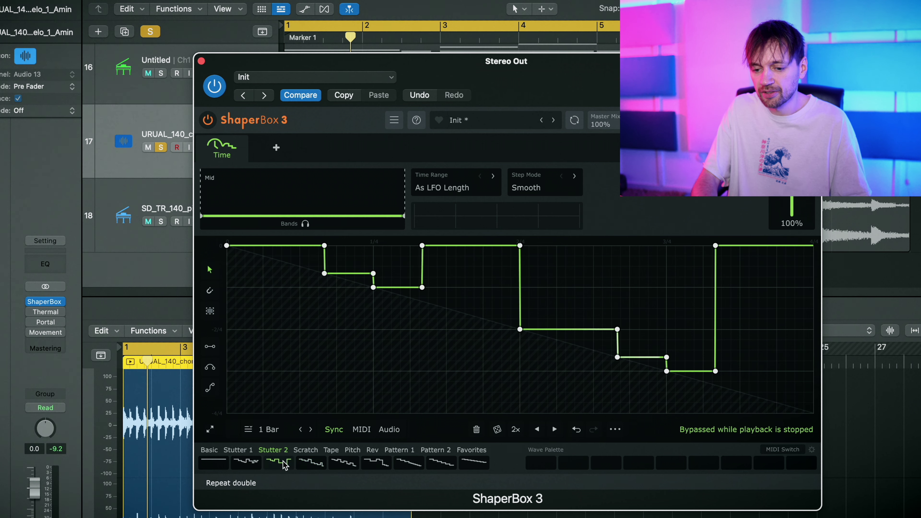
{"action": "key", "text": "space"}
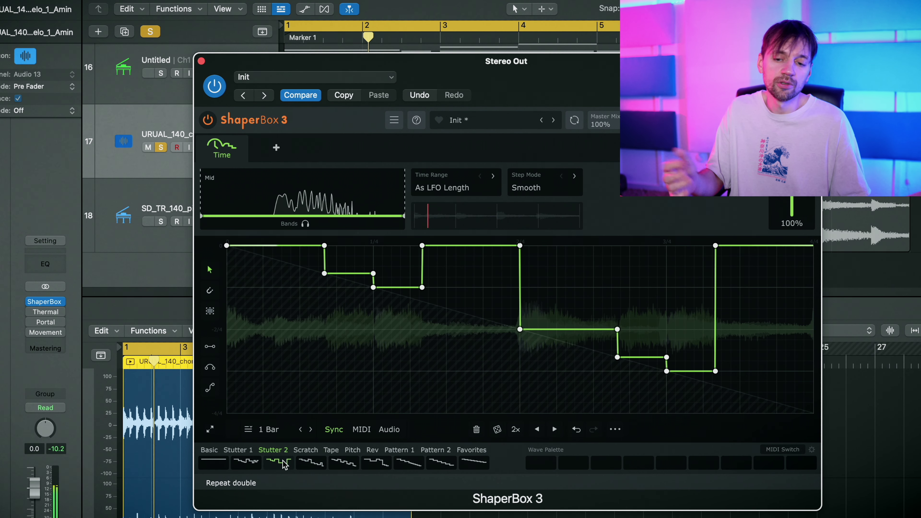
Step: Switch the Time shaper to the Stutter 1 waves and apply the eighth one, a stepped pattern descending twice per bar
{"action": "left_click", "coordinate": [242, 453]}
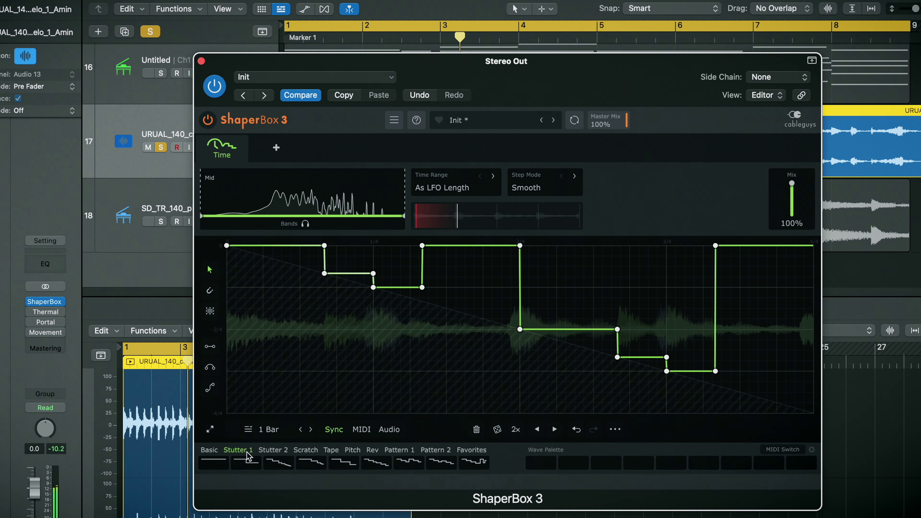
{"action": "left_click", "coordinate": [279, 464]}
{"action": "left_click", "coordinate": [441, 462]}
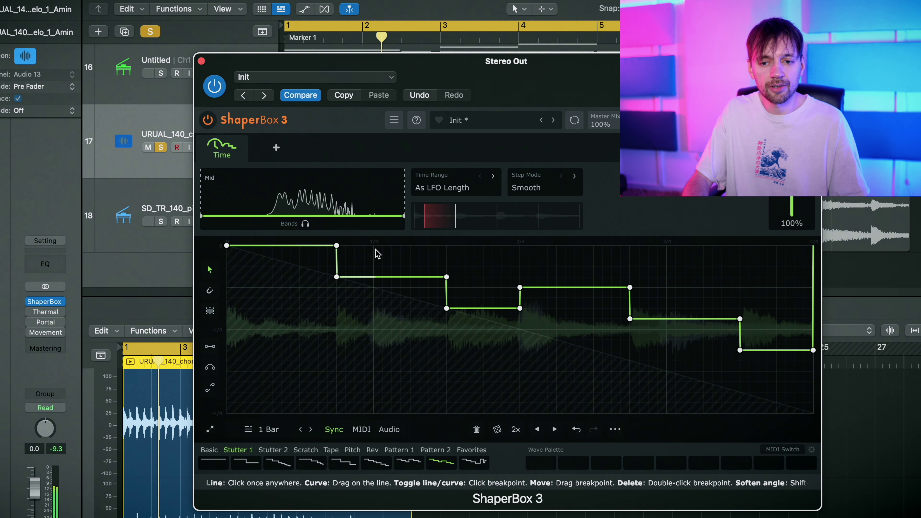
Step: Add a Drive shaper, turn off the Time shaper and show the Drive settings
{"action": "left_click", "coordinate": [275, 146]}
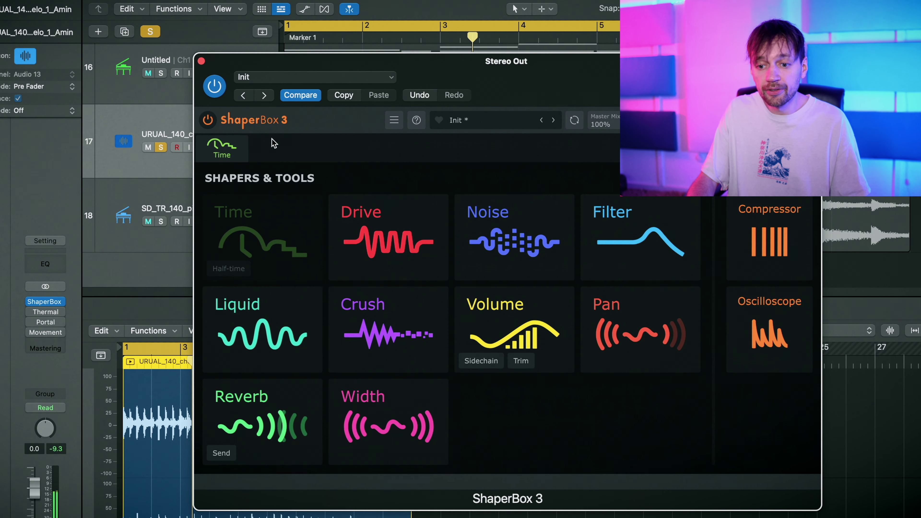
{"action": "left_click", "coordinate": [346, 203]}
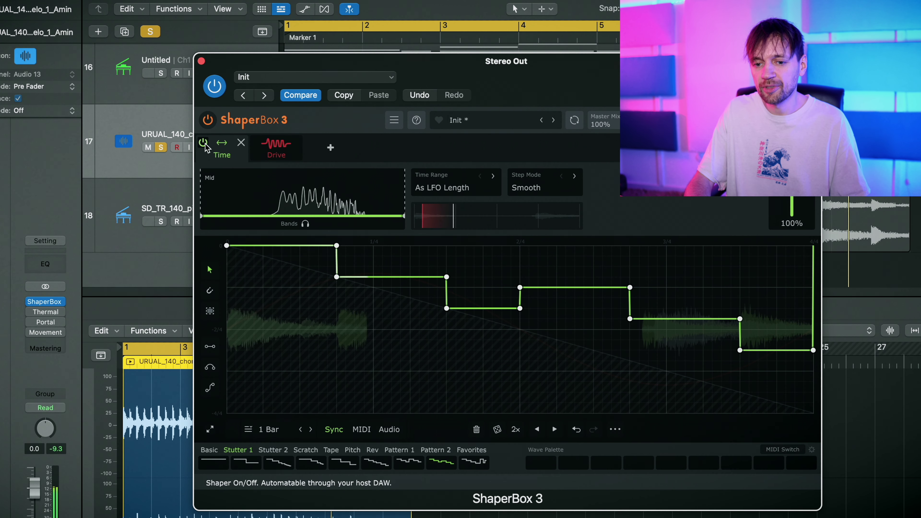
{"action": "left_click", "coordinate": [204, 144]}
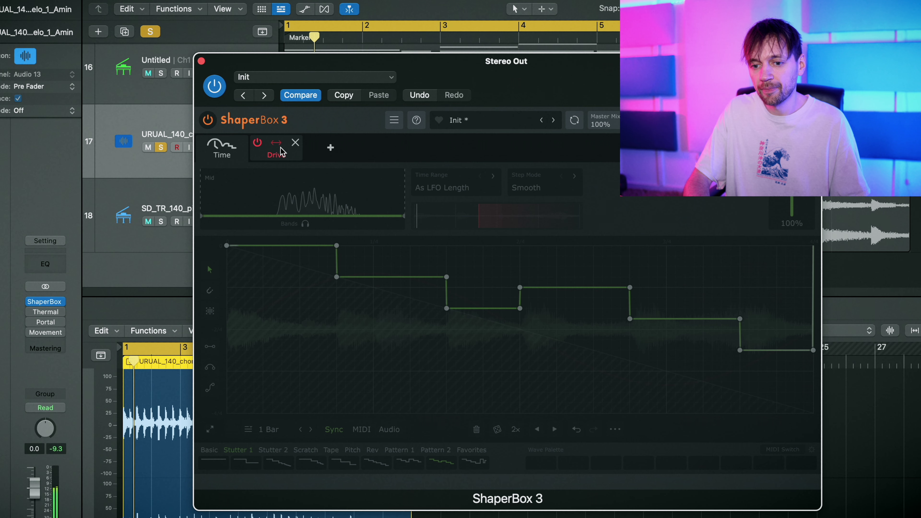
{"action": "left_click", "coordinate": [281, 152]}
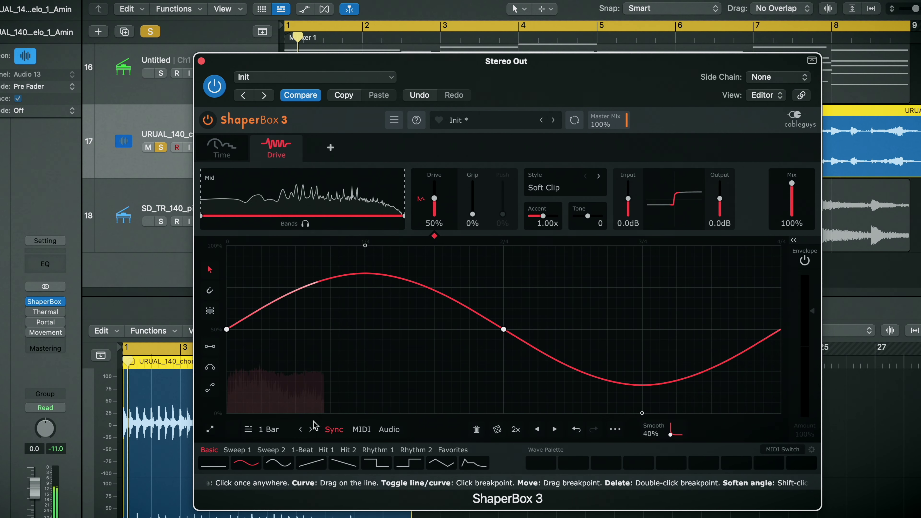
Step: Audition Sweep 2 waves such as Sweep 11 on the Drive shaper, and finish on the two-hump wave from Sweep 1
{"action": "left_click", "coordinate": [272, 450]}
{"action": "left_click", "coordinate": [279, 463]}
{"action": "left_click", "coordinate": [309, 465]}
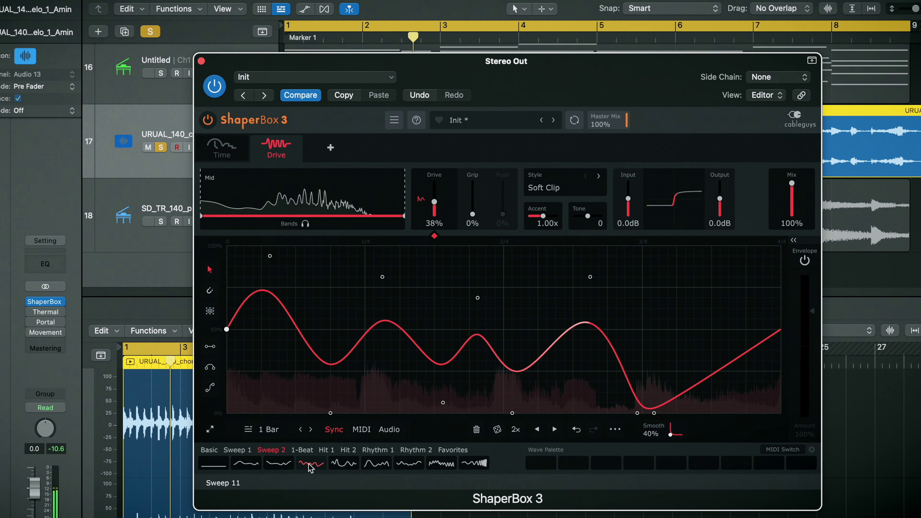
{"action": "left_click", "coordinate": [356, 460]}
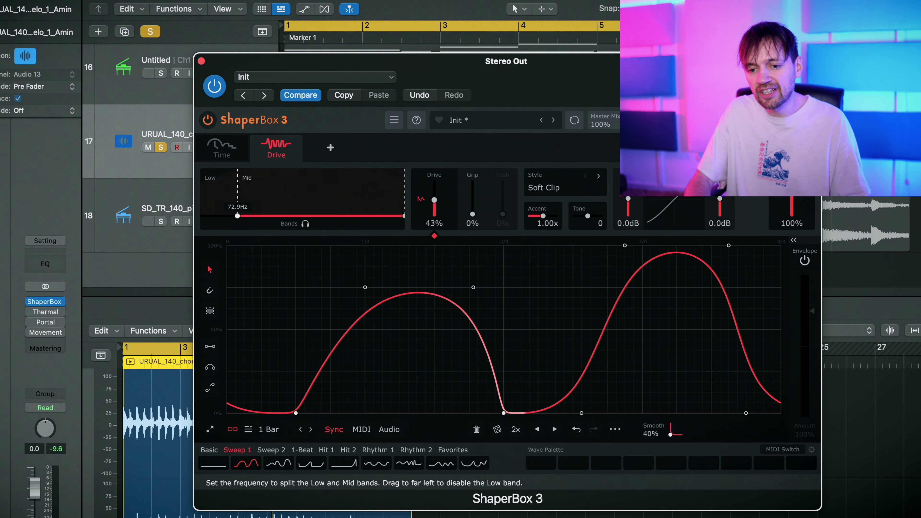
Step: Split the Drive shaper into three bands, trying different crossovers and narrowing the Mid band to 326 Hz–1.37 kHz
{"action": "left_click_drag", "start_coordinate": [238, 216], "coordinate": [256, 215]}
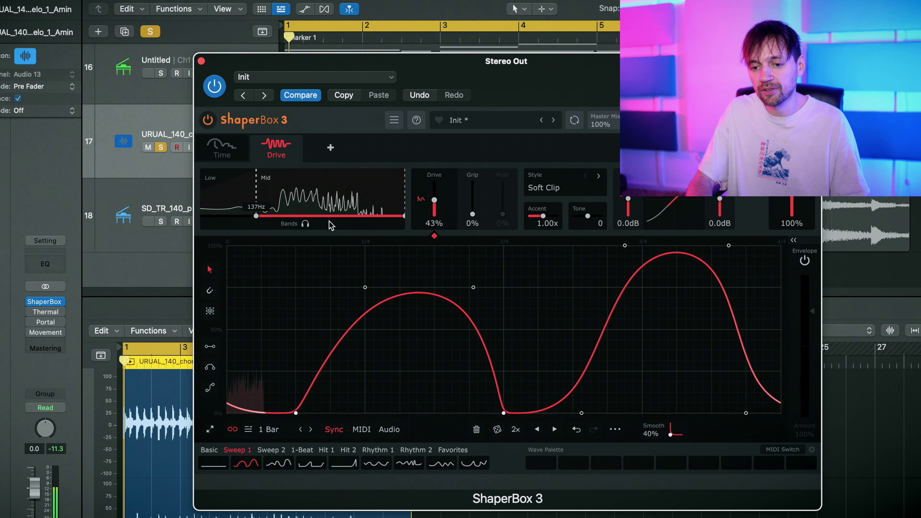
{"action": "left_click_drag", "start_coordinate": [404, 216], "coordinate": [281, 216]}
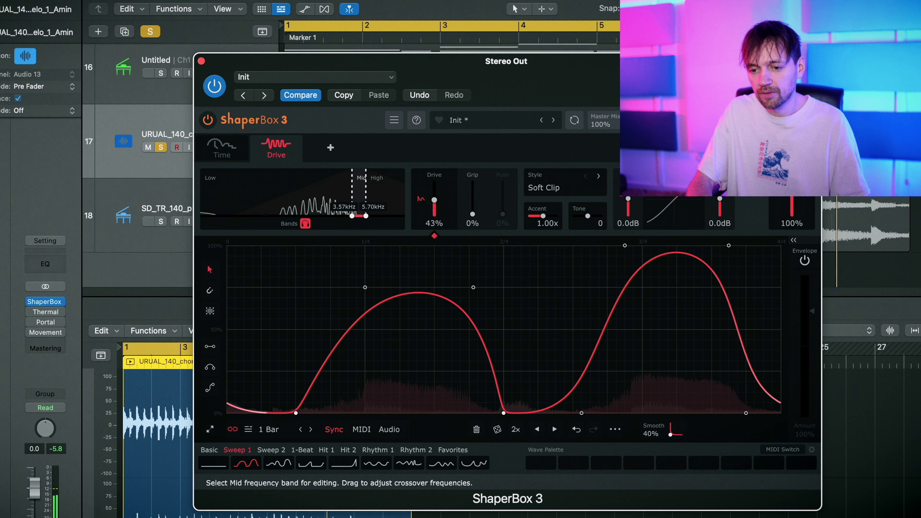
{"action": "left_click_drag", "start_coordinate": [367, 217], "coordinate": [406, 217]}
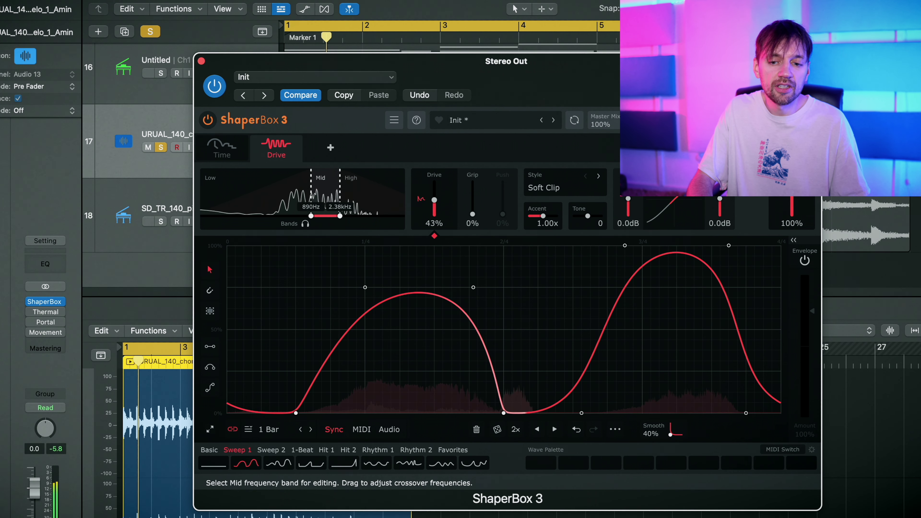
{"action": "left_click_drag", "start_coordinate": [301, 216], "coordinate": [281, 216]}
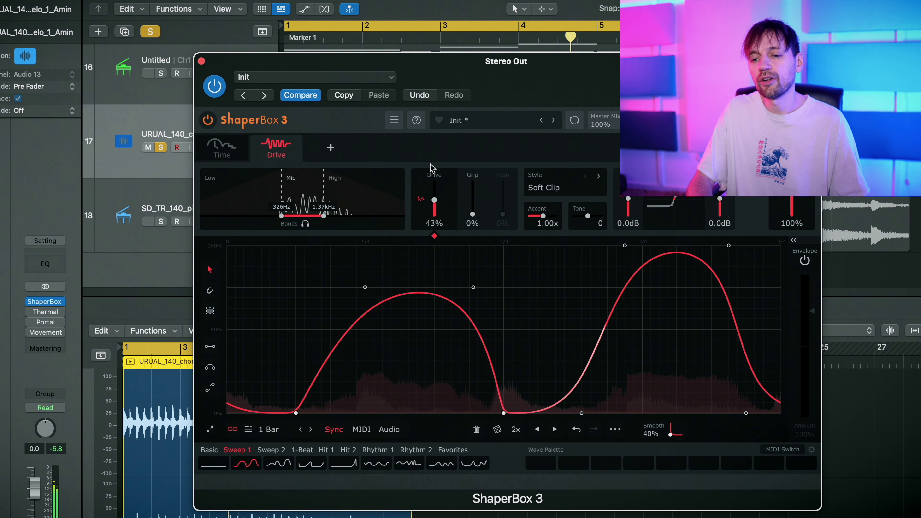
Step: Lower the Drive amount to 30% and audition other distortion styles, including Smooth Clip and Hard Square
{"action": "left_click_drag", "start_coordinate": [435, 200], "coordinate": [434, 204]}
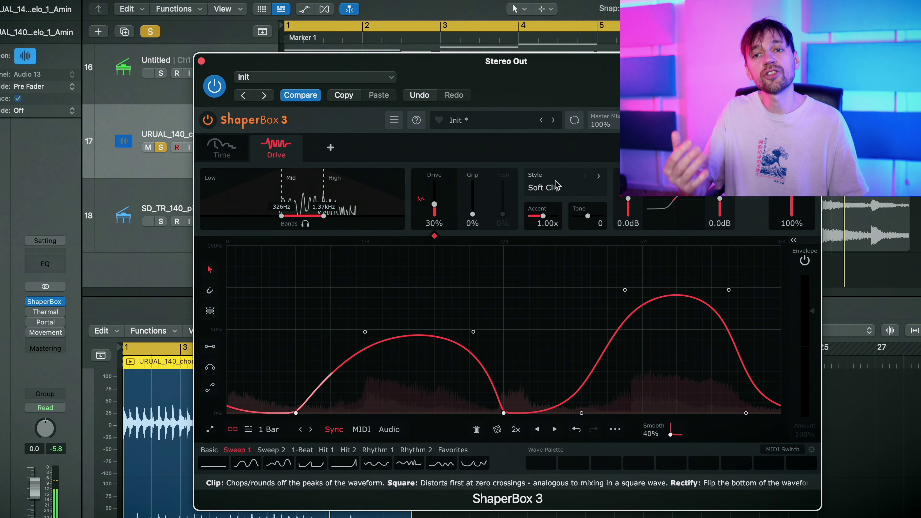
{"action": "left_click", "coordinate": [598, 176]}
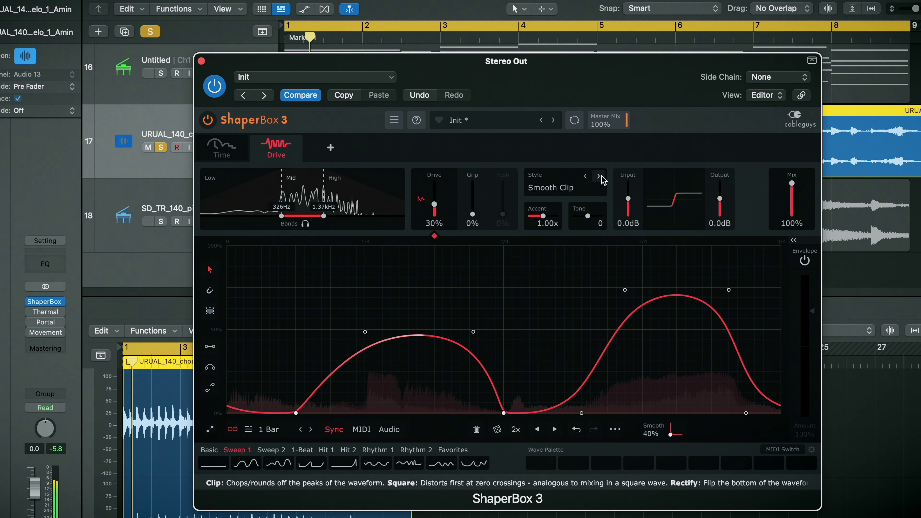
{"action": "left_click", "coordinate": [598, 176]}
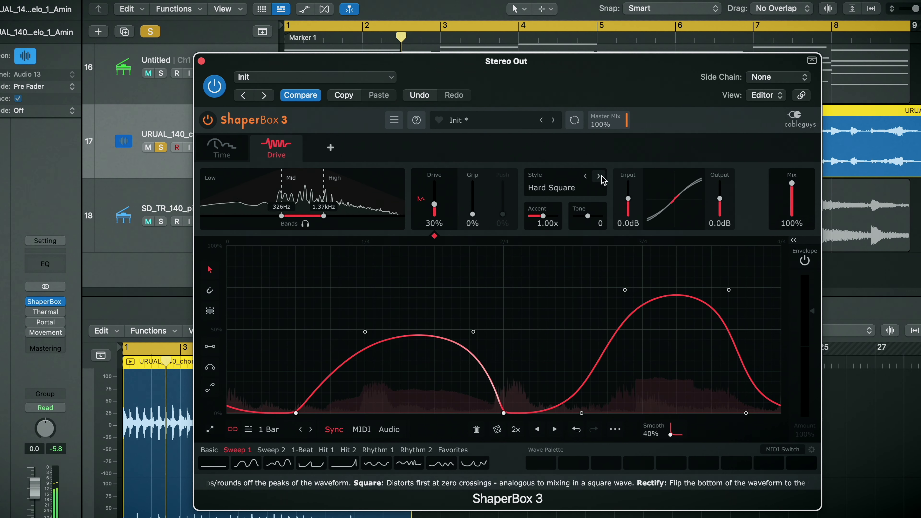
{"action": "left_click", "coordinate": [599, 176]}
{"action": "left_click", "coordinate": [599, 176]}
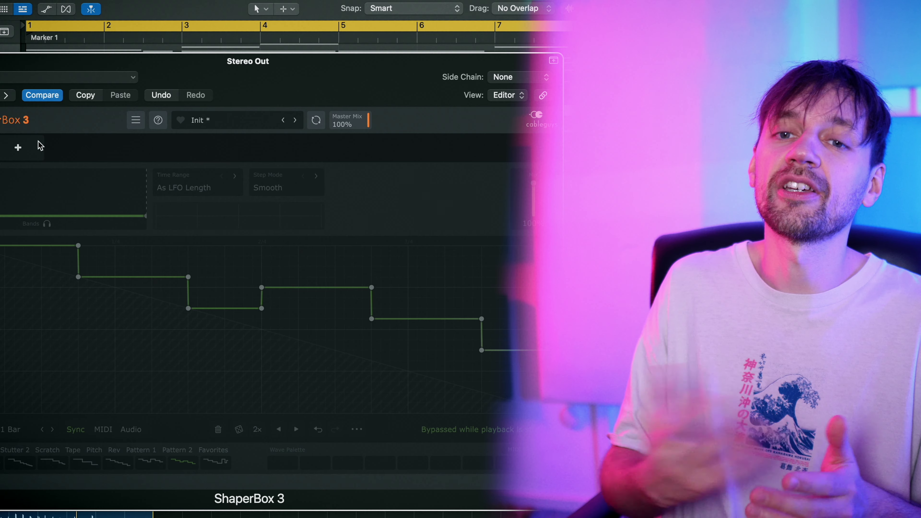
Step: Add a Noise shaper and audition its waves during playback, finishing on the Rhythm 12 wave from Rhythm 2
{"action": "left_click", "coordinate": [25, 141]}
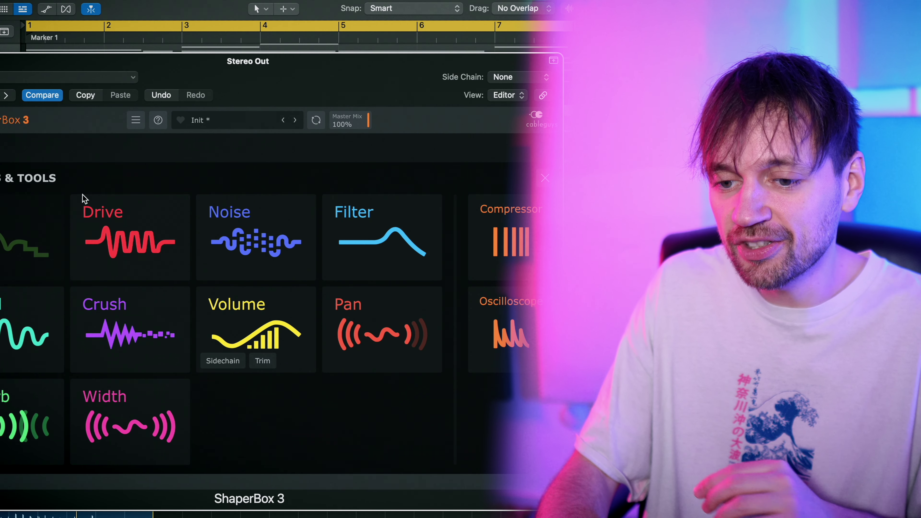
{"action": "left_click", "coordinate": [237, 238]}
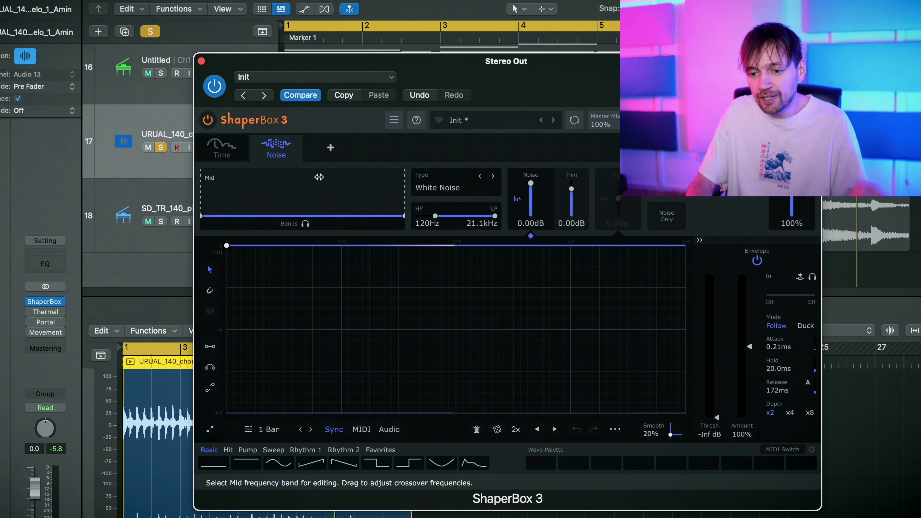
{"action": "left_click", "coordinate": [322, 466]}
{"action": "key", "text": "space"}
{"action": "left_click", "coordinate": [343, 450]}
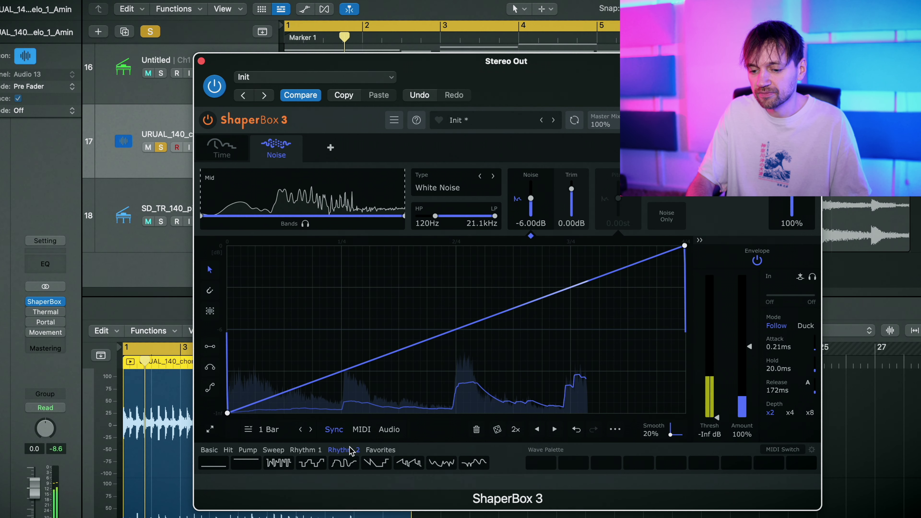
{"action": "left_click", "coordinate": [373, 462]}
{"action": "left_click", "coordinate": [413, 464]}
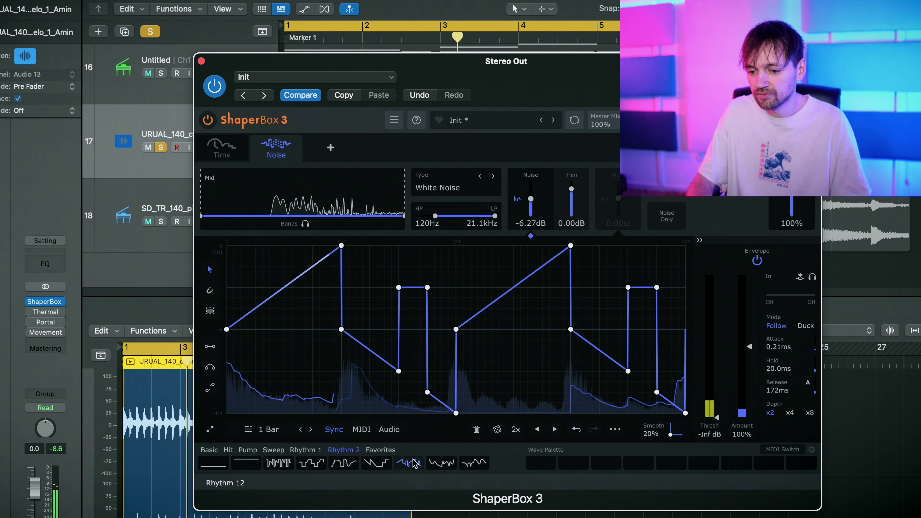
Step: Audition the noise types Vintage Console, Motorway AM, Metallic Hat 1 and Maracas 1, and finish on Pouring Rice
{"action": "left_click", "coordinate": [450, 185]}
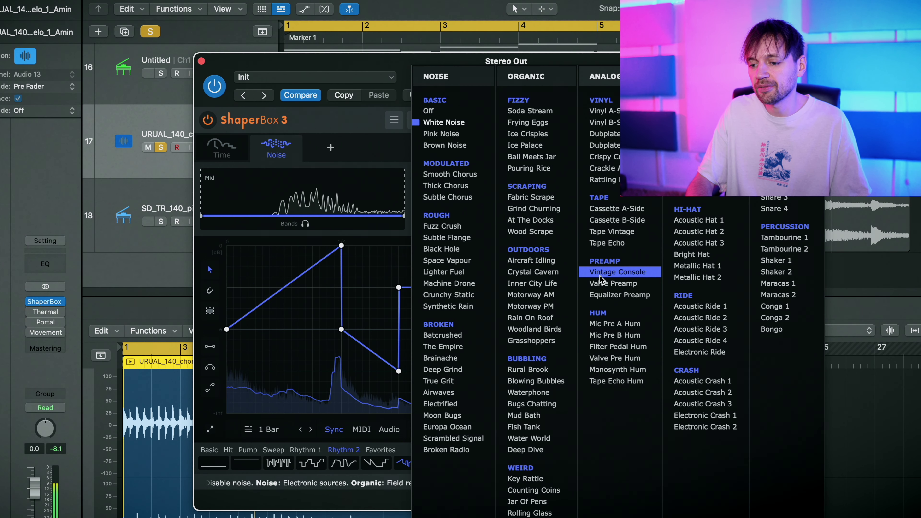
{"action": "left_click", "coordinate": [617, 272]}
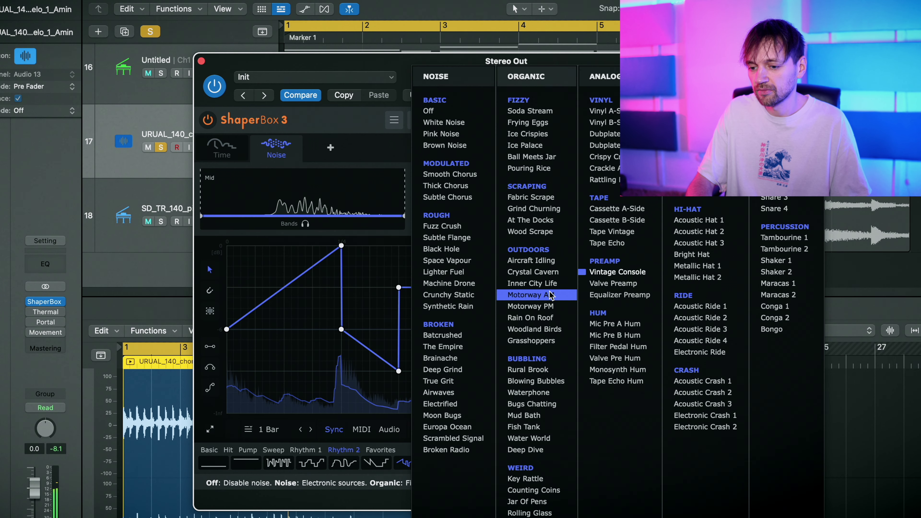
{"action": "left_click", "coordinate": [531, 295]}
{"action": "left_click", "coordinate": [455, 187]}
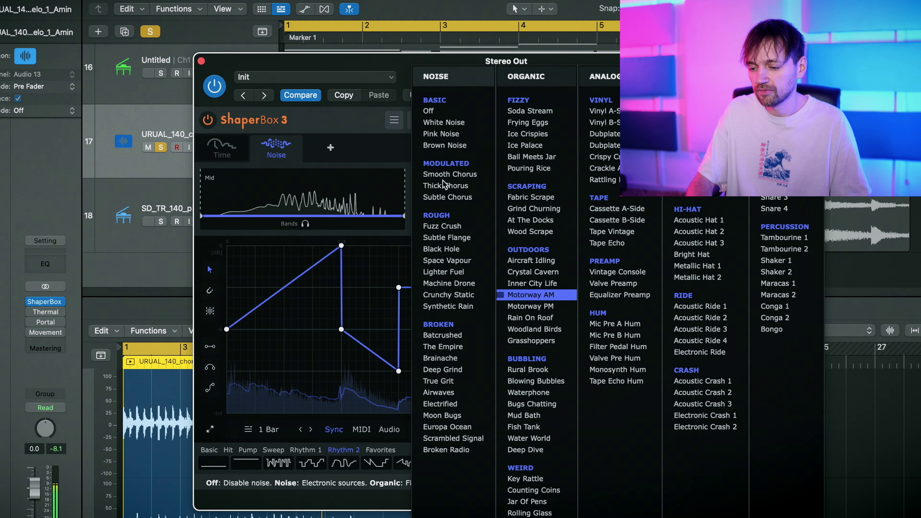
{"action": "left_click", "coordinate": [689, 266]}
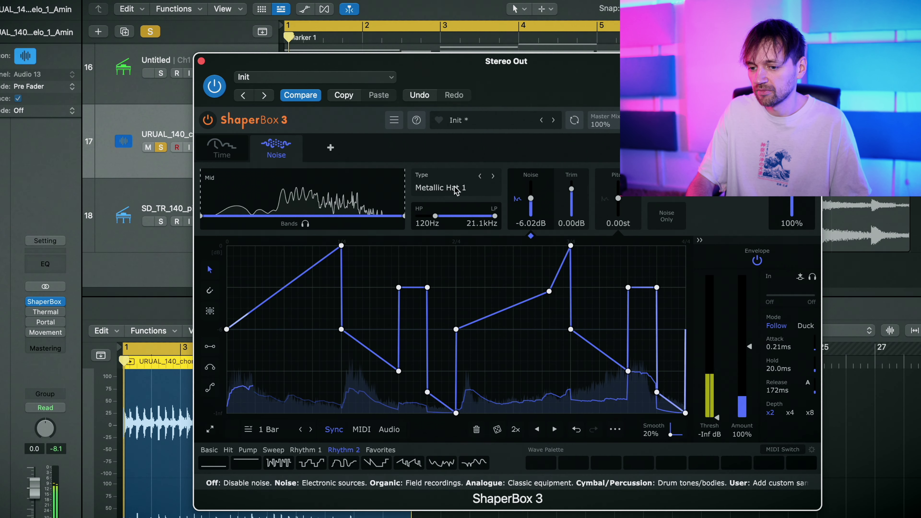
{"action": "left_click", "coordinate": [471, 188]}
{"action": "left_click", "coordinate": [798, 284]}
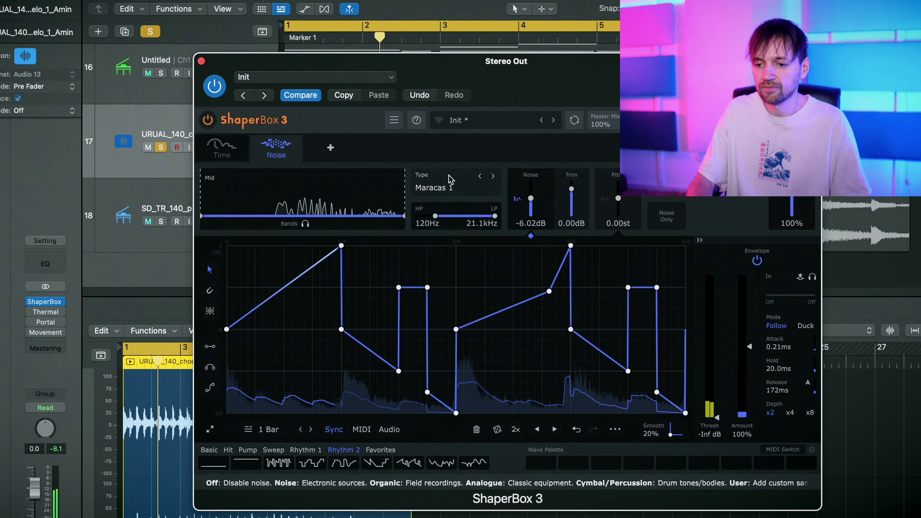
{"action": "left_click", "coordinate": [454, 187]}
{"action": "left_click", "coordinate": [529, 168]}
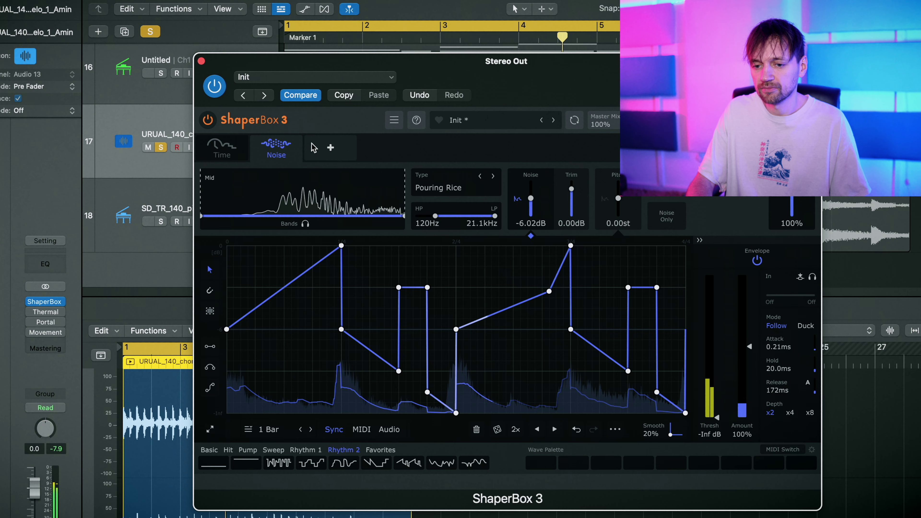
Step: Add a Filter shaper, apply the falling ramp from the Basic waves to the cutoff, and show the Sweep waves
{"action": "left_click", "coordinate": [330, 147]}
{"action": "left_click", "coordinate": [684, 257]}
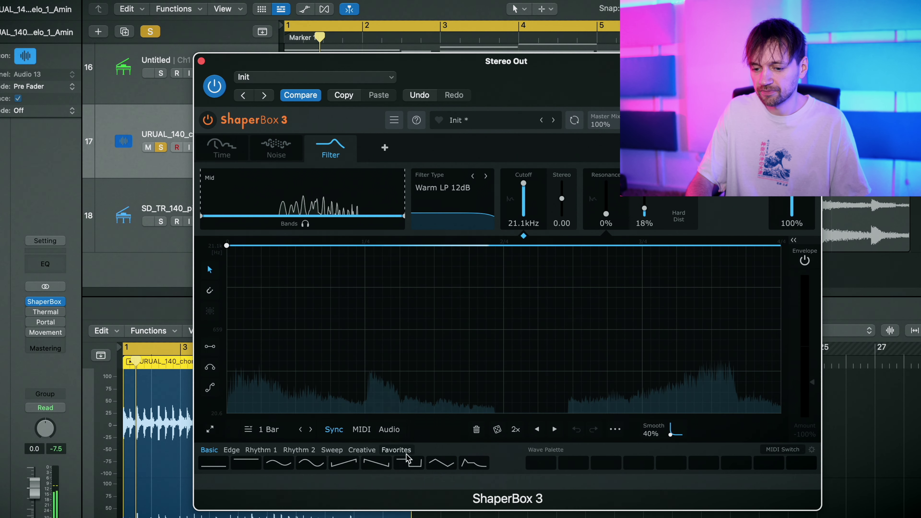
{"action": "left_click", "coordinate": [377, 463]}
{"action": "left_click", "coordinate": [341, 451]}
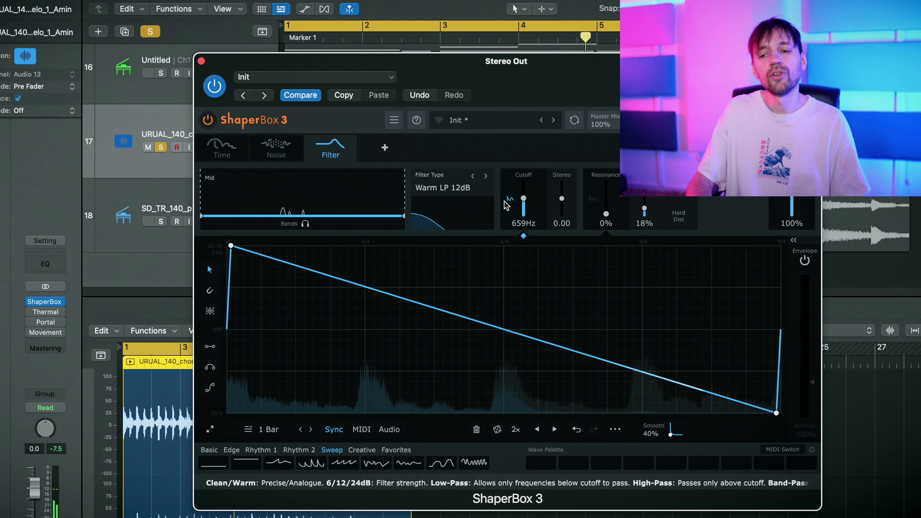
Step: Audition filter types such as Clean LP 24dB and Clean HP 6dB, and finish on Clean BP 12dB
{"action": "left_click", "coordinate": [486, 176]}
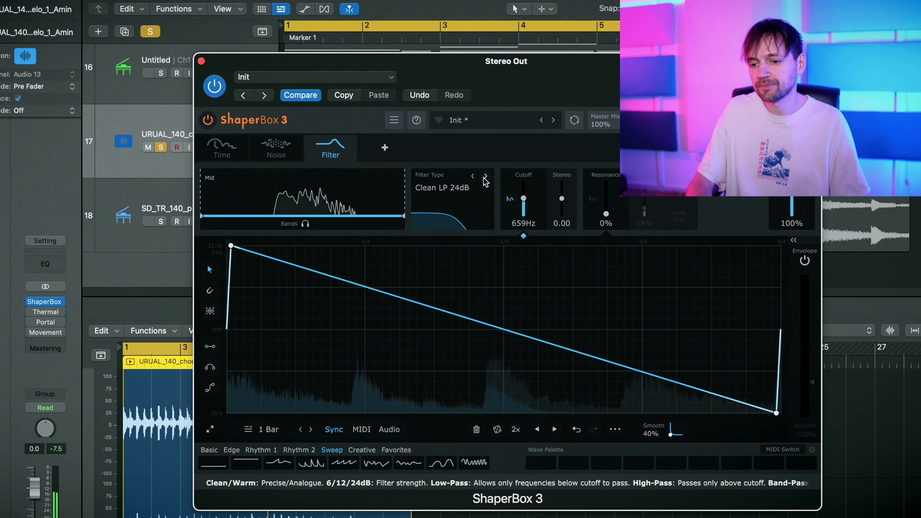
{"action": "left_click", "coordinate": [486, 176]}
{"action": "left_click", "coordinate": [486, 176]}
{"action": "left_click", "coordinate": [453, 190]}
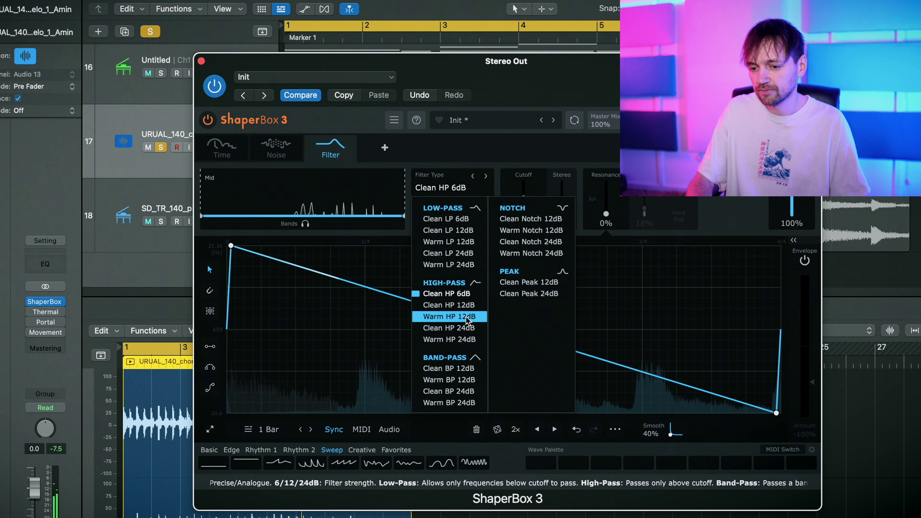
{"action": "left_click", "coordinate": [448, 253]}
{"action": "left_click", "coordinate": [442, 189]}
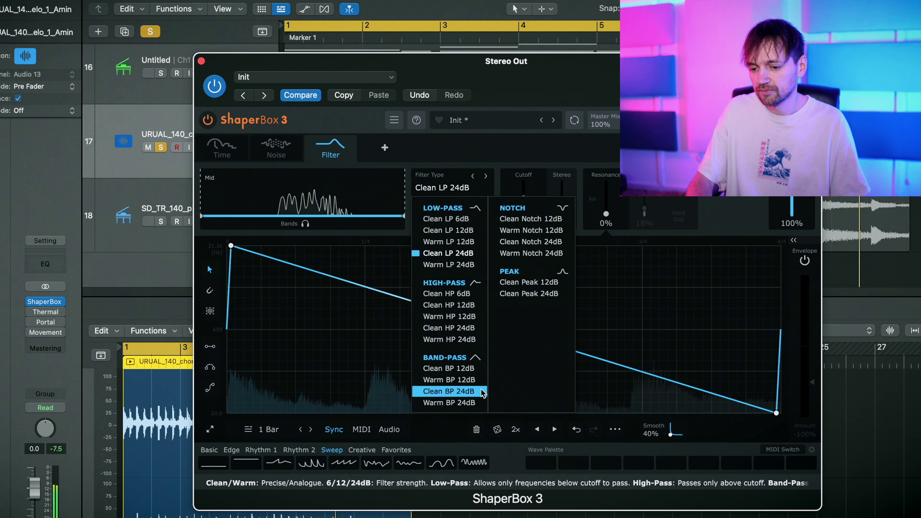
{"action": "left_click", "coordinate": [465, 376]}
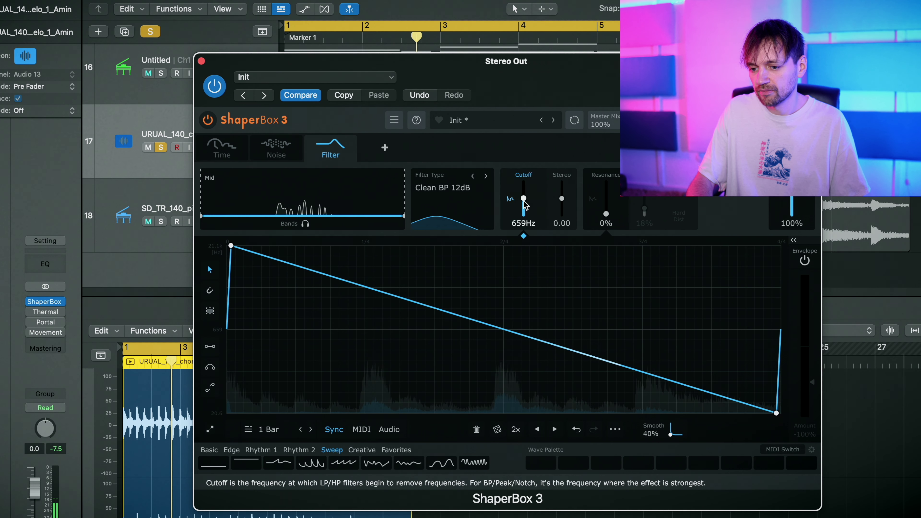
Step: Apply the sixth Sweep wave to the filter cutoff and set the LFO length to 1/16
{"action": "left_click", "coordinate": [375, 463]}
{"action": "left_click", "coordinate": [266, 425]}
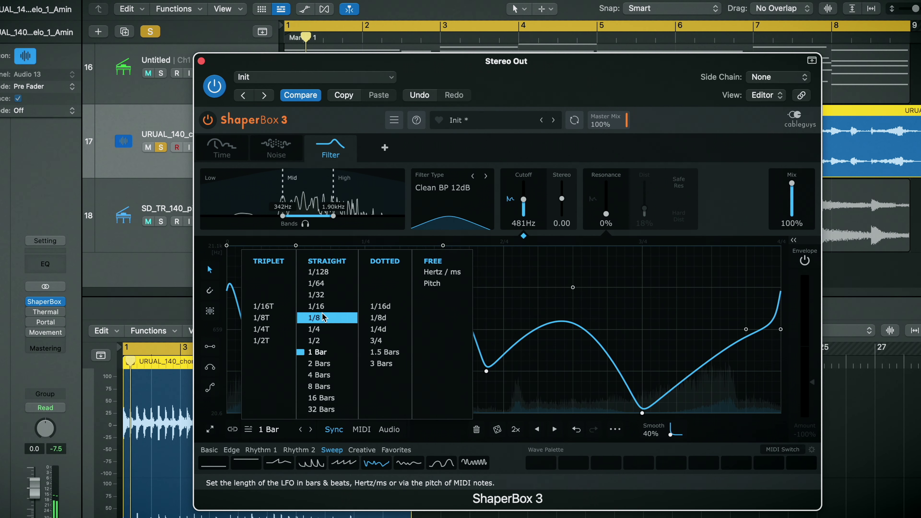
{"action": "left_click", "coordinate": [327, 306]}
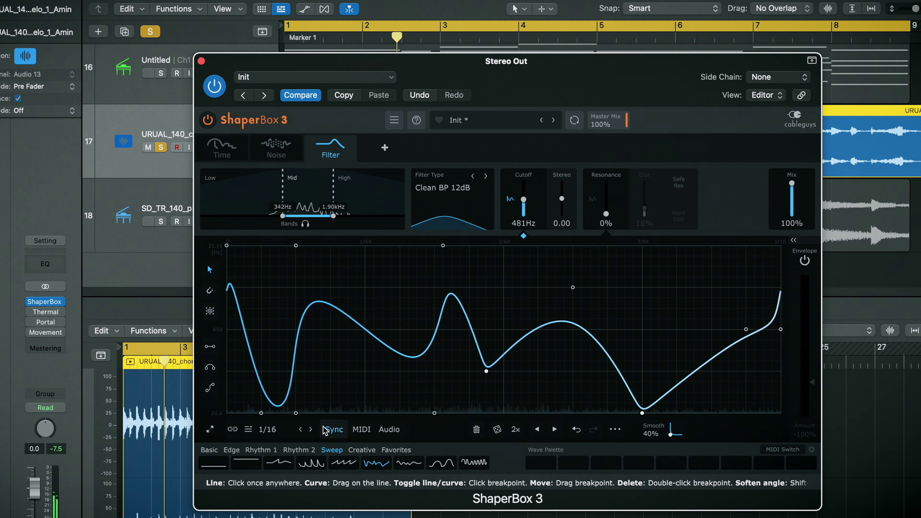
Step: Audition filter LFO lengths, stepping up to 4 Bars and back down through 1/2, 1/4 and 1/32, and finish on 1/4T
{"action": "left_click", "coordinate": [310, 430]}
{"action": "left_click", "coordinate": [310, 430]}
{"action": "left_click", "coordinate": [310, 430]}
{"action": "left_click", "coordinate": [311, 430]}
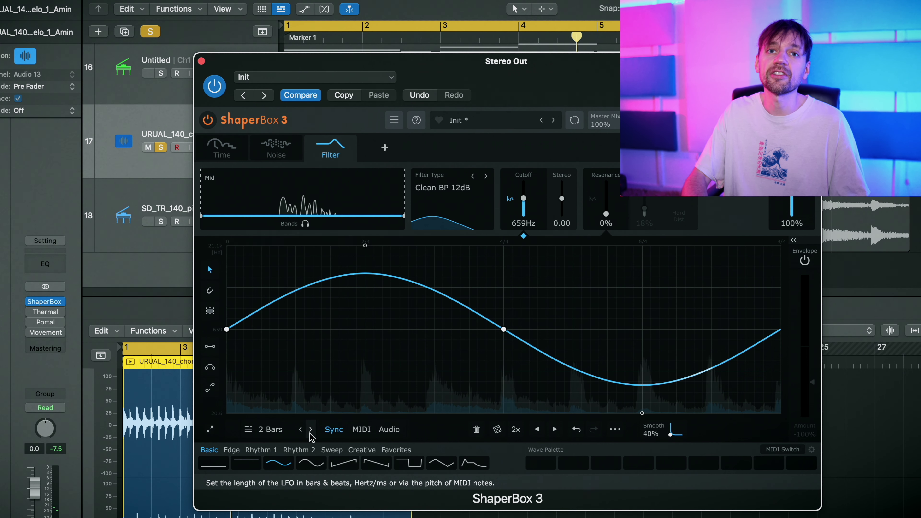
{"action": "left_click", "coordinate": [311, 431]}
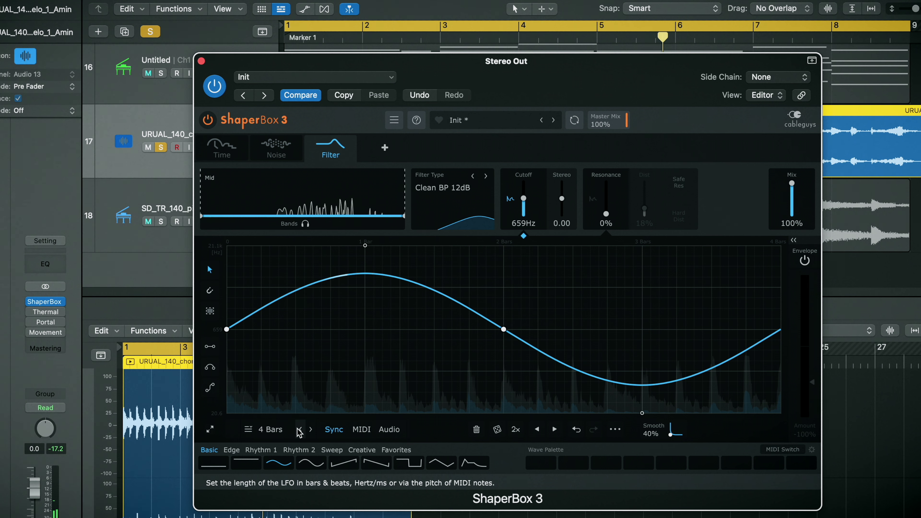
{"action": "left_click", "coordinate": [298, 430]}
{"action": "left_click", "coordinate": [299, 431]}
{"action": "left_click", "coordinate": [299, 430]}
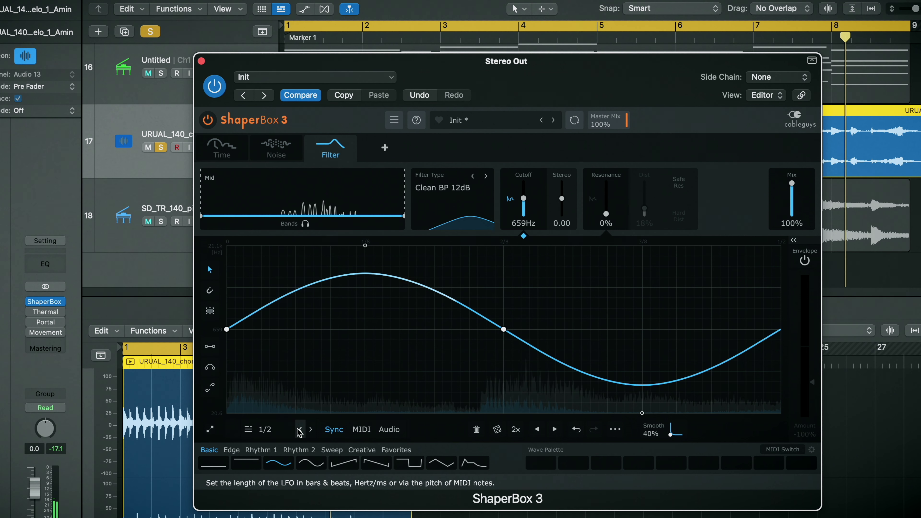
{"action": "left_click", "coordinate": [299, 430]}
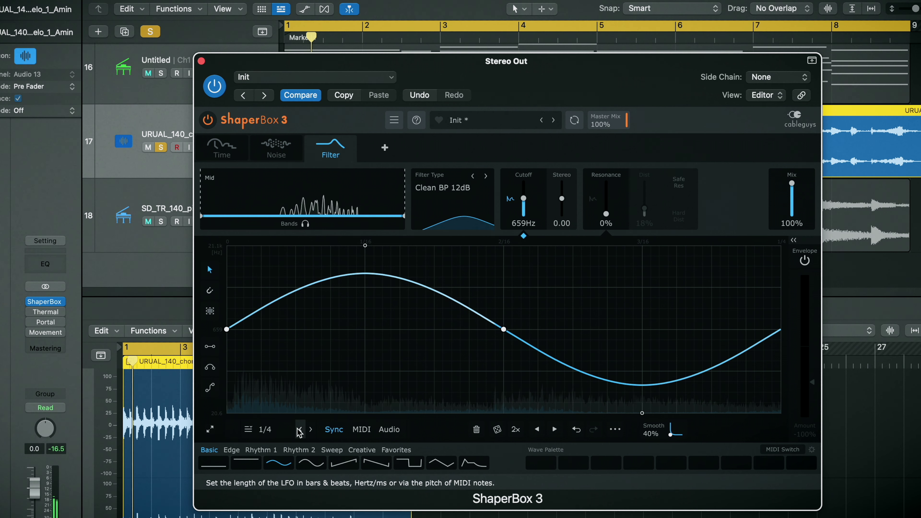
{"action": "left_click", "coordinate": [299, 430]}
{"action": "left_click", "coordinate": [299, 430]}
{"action": "left_click", "coordinate": [299, 430]}
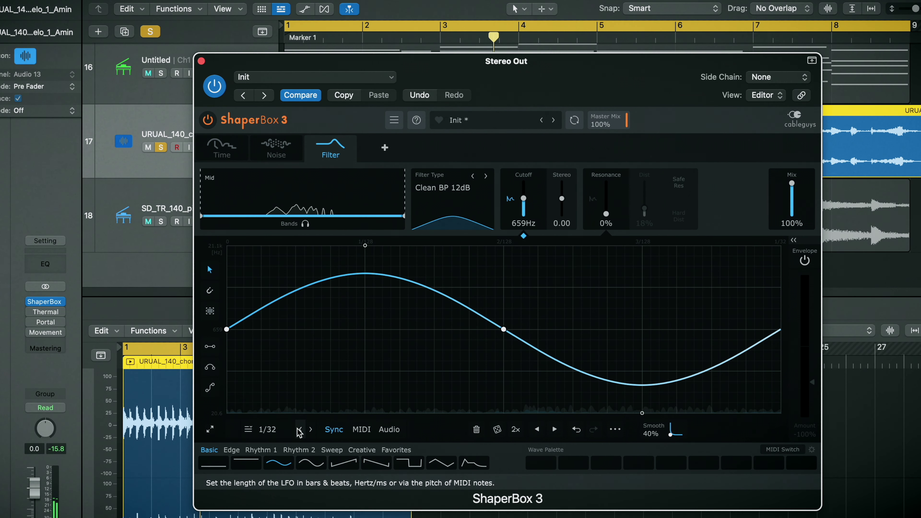
{"action": "left_click", "coordinate": [299, 431]}
{"action": "left_click", "coordinate": [299, 430]}
{"action": "left_click", "coordinate": [299, 431]}
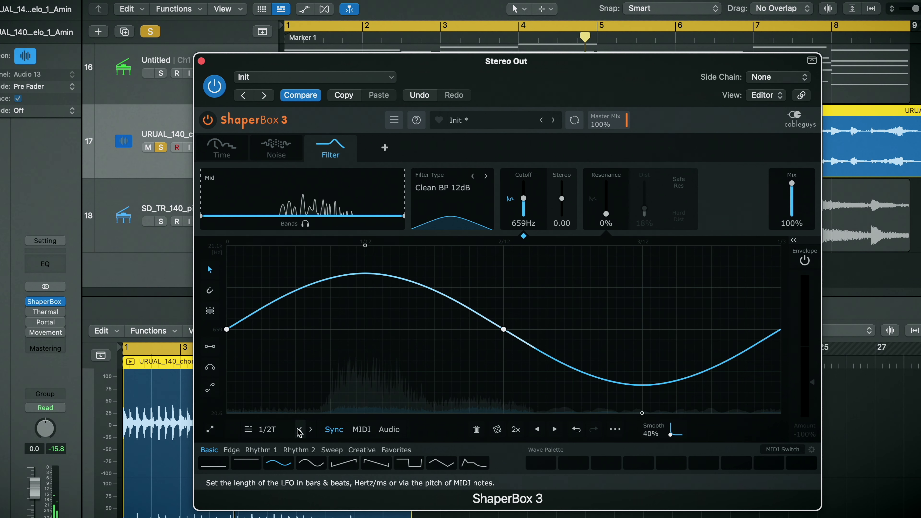
{"action": "left_click", "coordinate": [299, 431]}
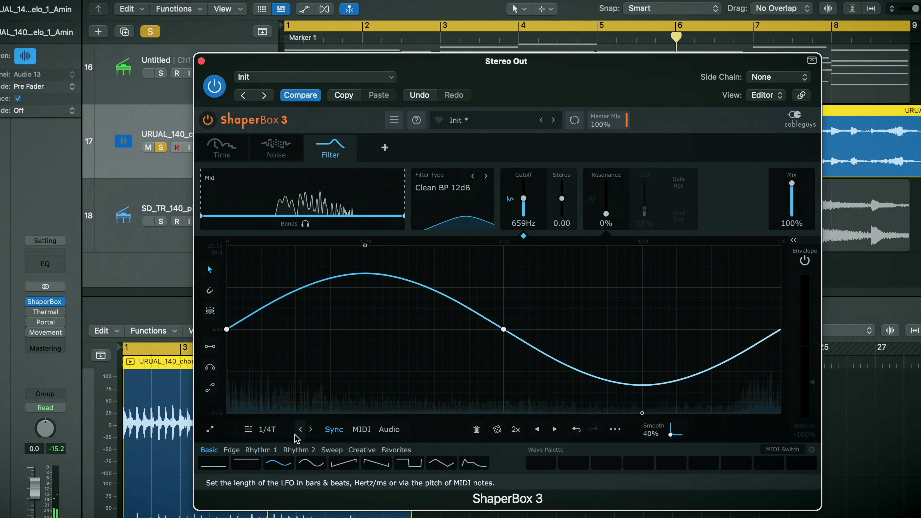
Step: Add a Liquid shaper with the sixth Sweep 2 wave on its center frequency and switch its type from Flanger to Phaser
{"action": "left_click", "coordinate": [385, 148]}
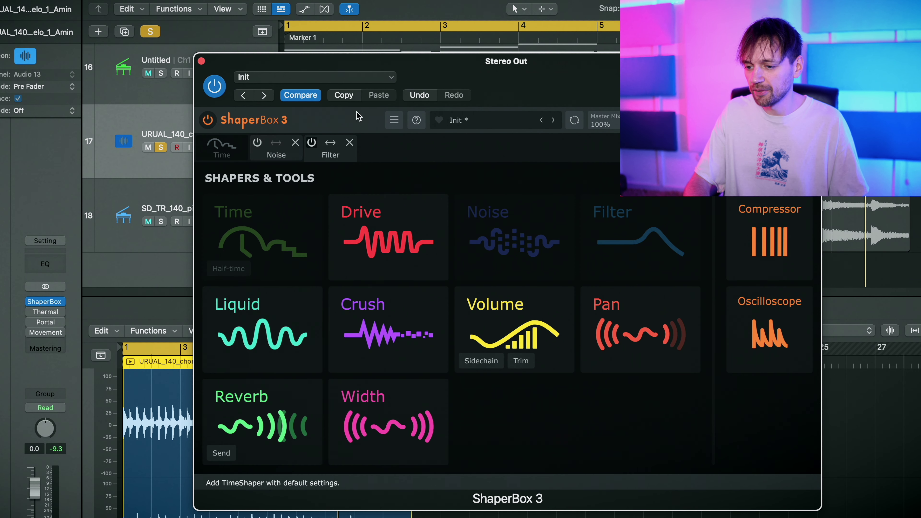
{"action": "left_click", "coordinate": [285, 326]}
{"action": "key", "text": "space"}
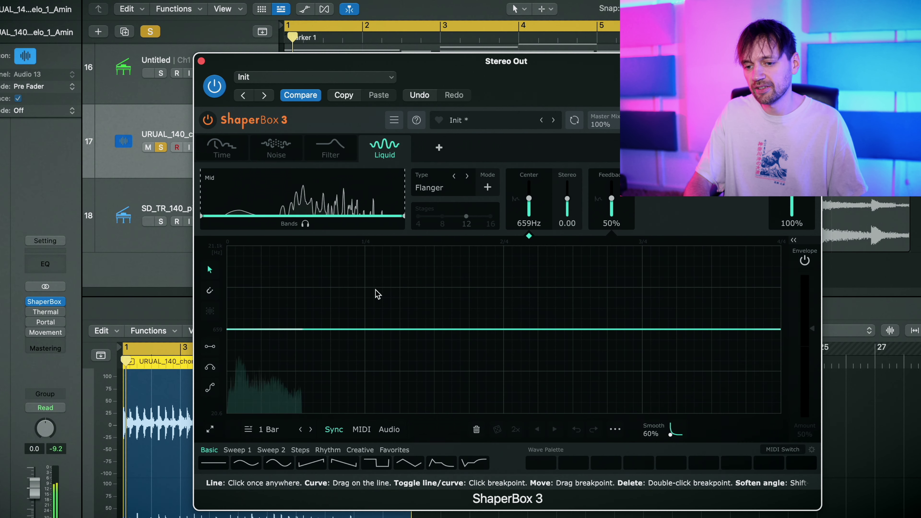
{"action": "left_click", "coordinate": [430, 187]}
{"action": "left_click", "coordinate": [444, 145]}
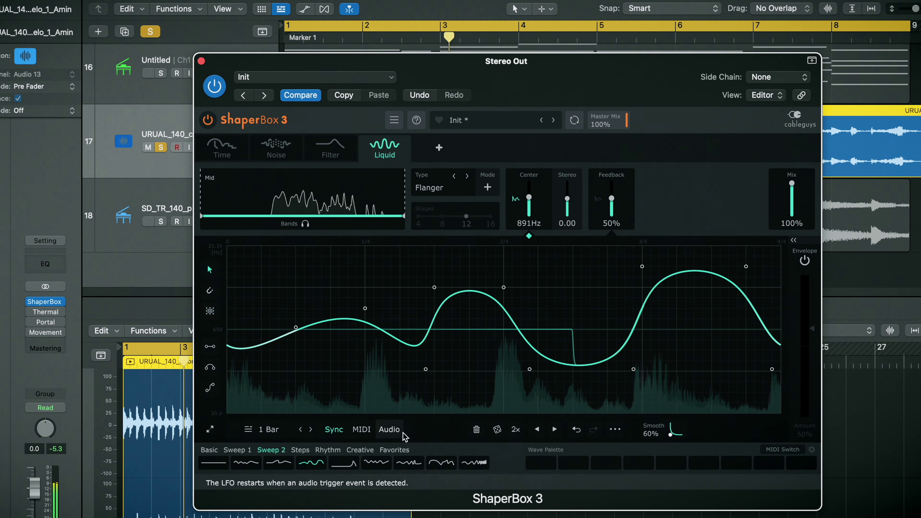
{"action": "left_click", "coordinate": [376, 463]}
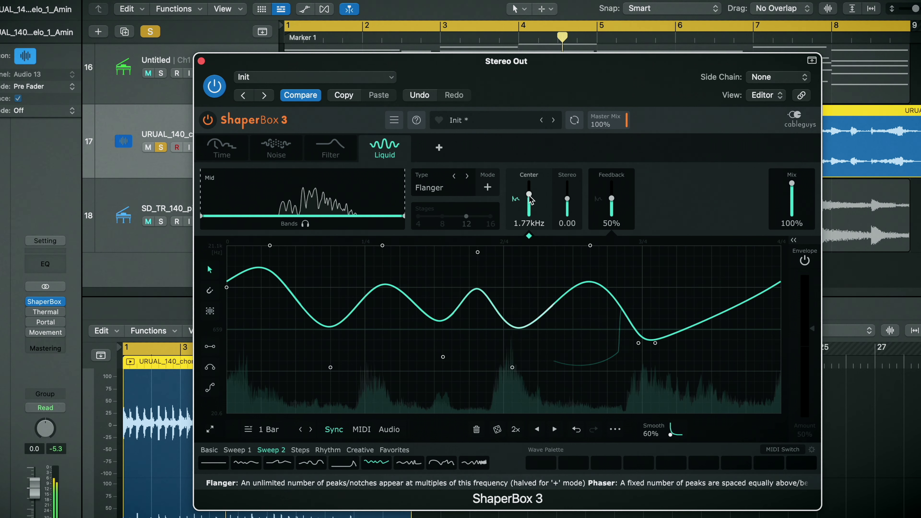
{"action": "left_click", "coordinate": [467, 177]}
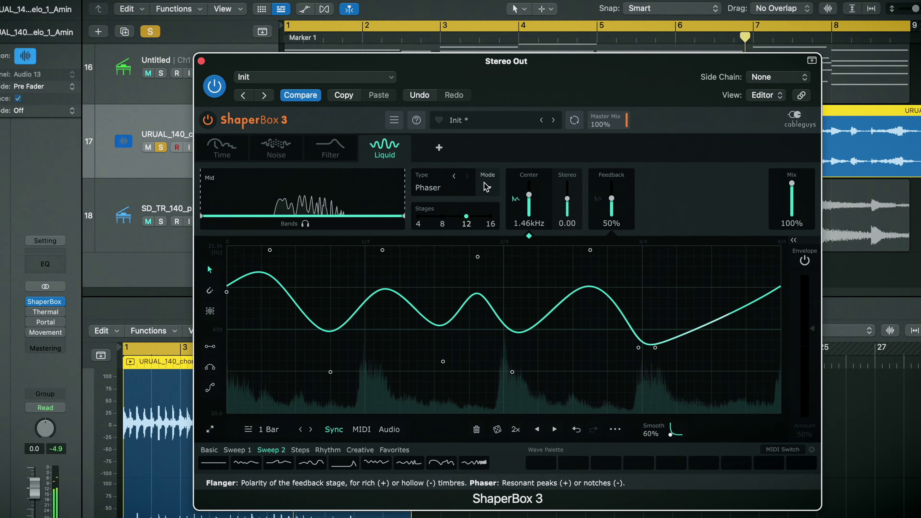
Step: Try a Crush shaper with several Basic waves on its resample rate
{"action": "left_click", "coordinate": [439, 148]}
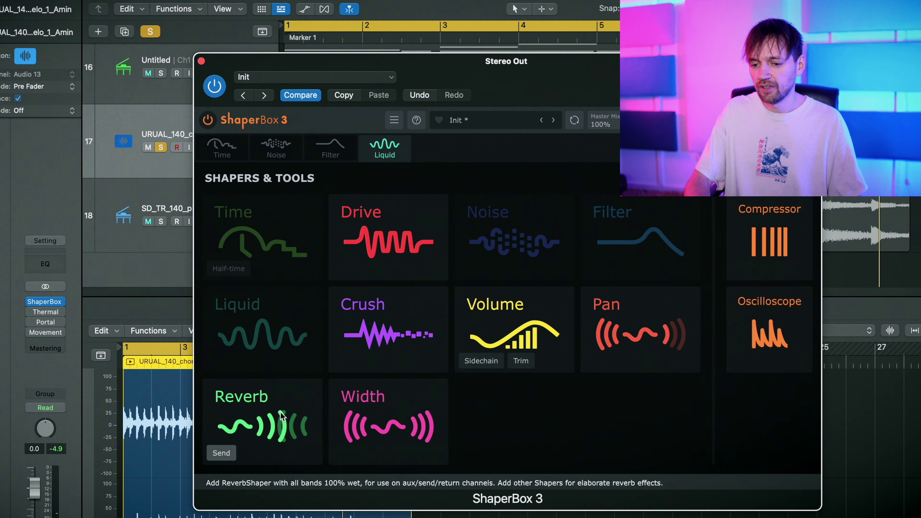
{"action": "left_click", "coordinate": [372, 334]}
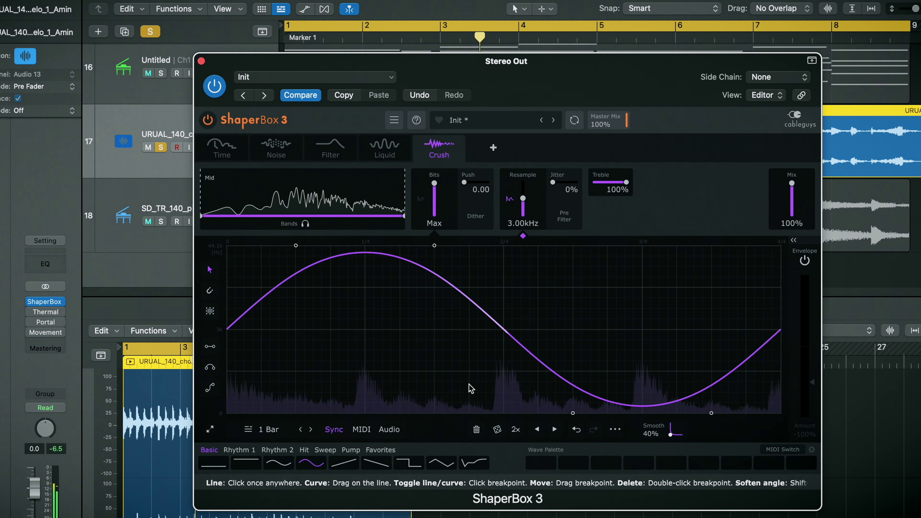
{"action": "left_click", "coordinate": [252, 464]}
{"action": "left_click", "coordinate": [279, 464]}
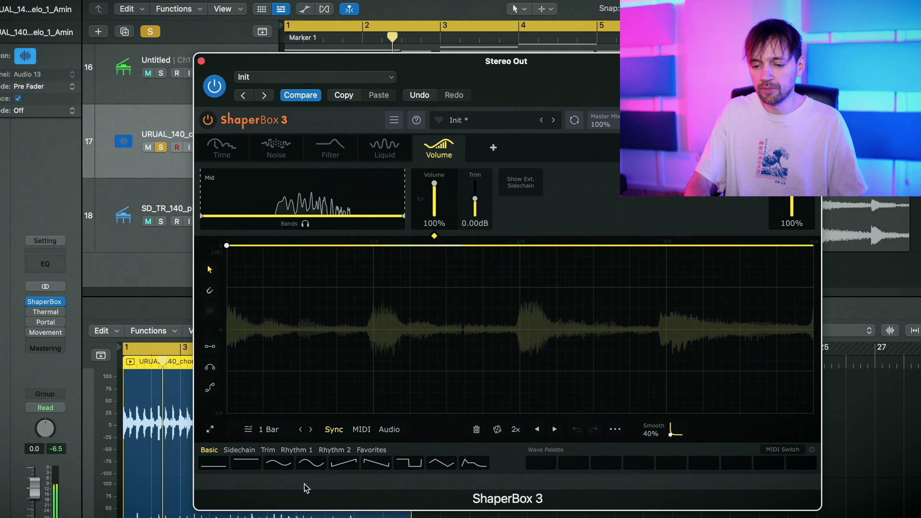
Step: Audition Basic and Rhythm 1 waves on a Volume shaper, finishing on the sixth Rhythm 1 wave
{"action": "left_click", "coordinate": [311, 463]}
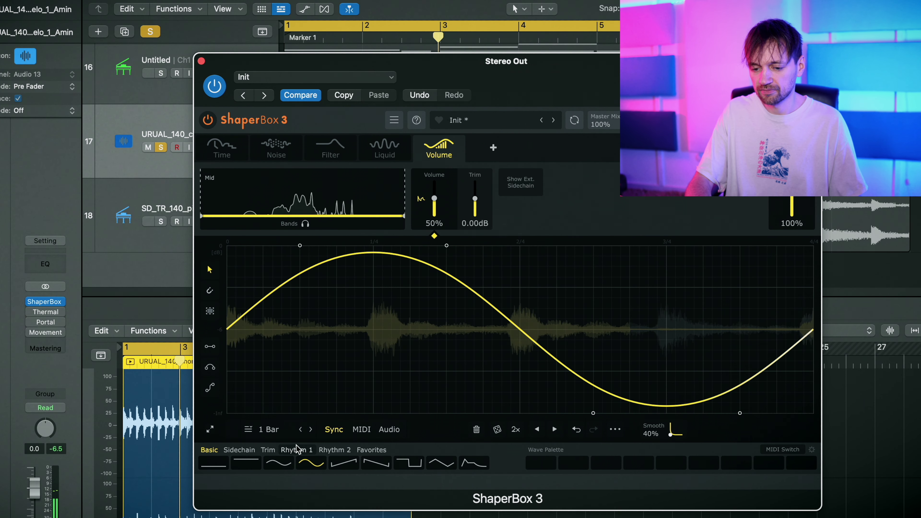
{"action": "left_click", "coordinate": [296, 450]}
{"action": "left_click", "coordinate": [303, 463]}
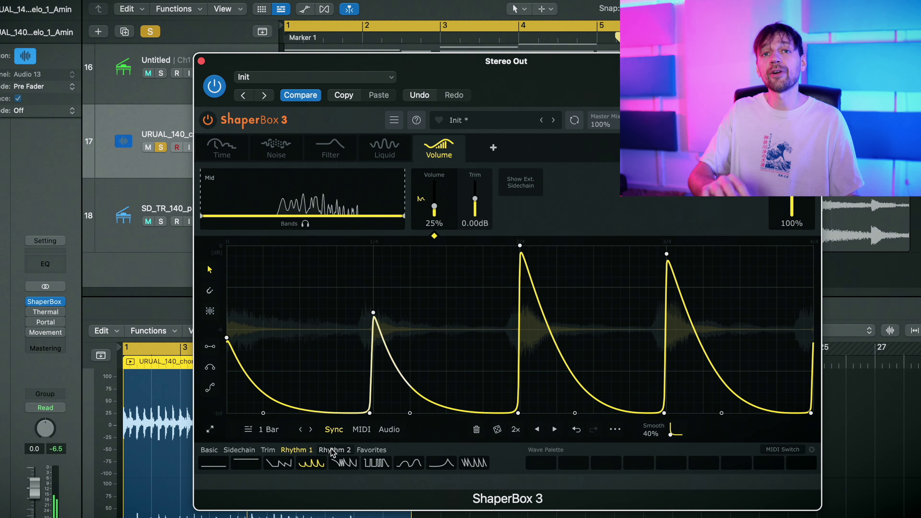
{"action": "left_click", "coordinate": [377, 466]}
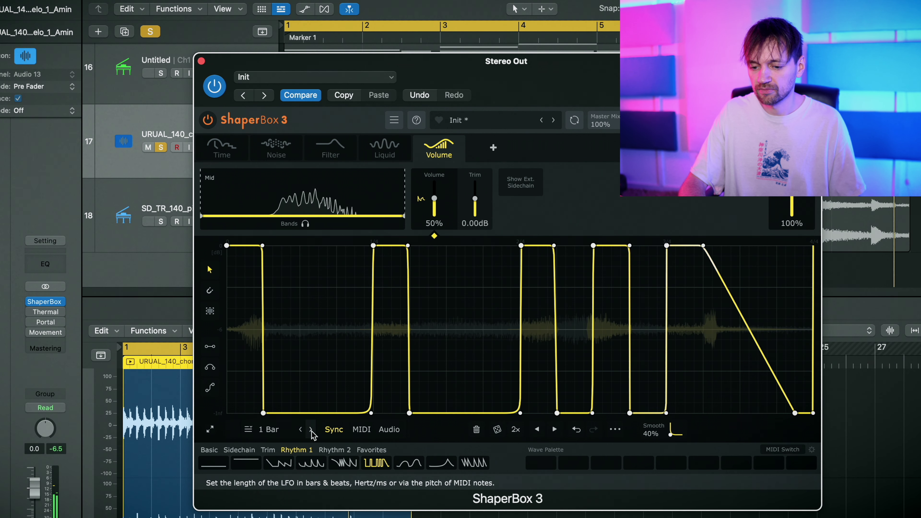
Step: Add a Pan shaper with the third Basic wave, a 1/8 LFO length and a 30% mix, and bypass it
{"action": "left_click", "coordinate": [493, 147]}
{"action": "left_click", "coordinate": [609, 319]}
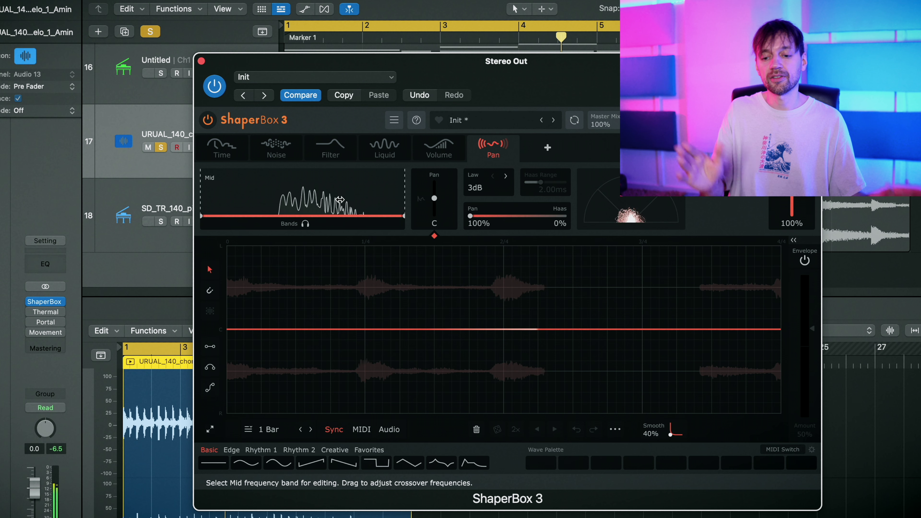
{"action": "left_click", "coordinate": [278, 465]}
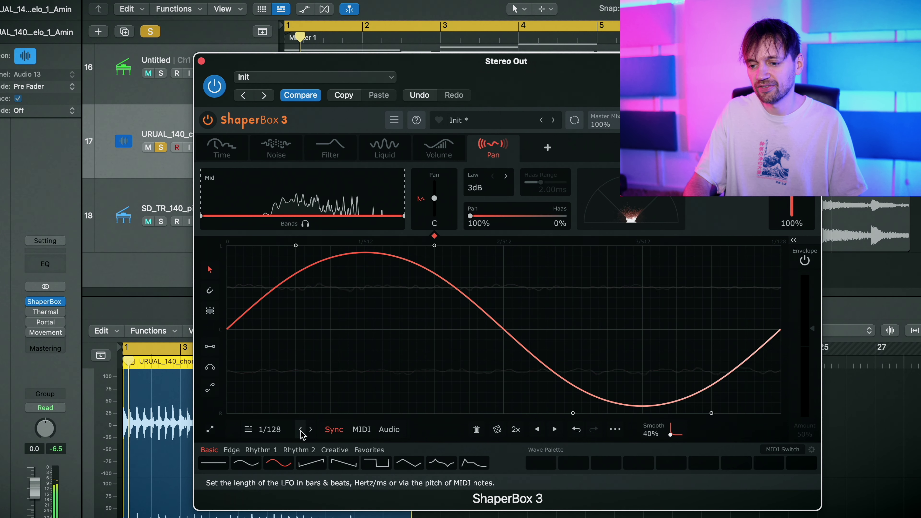
{"action": "left_click_drag", "start_coordinate": [791, 214], "coordinate": [792, 229]}
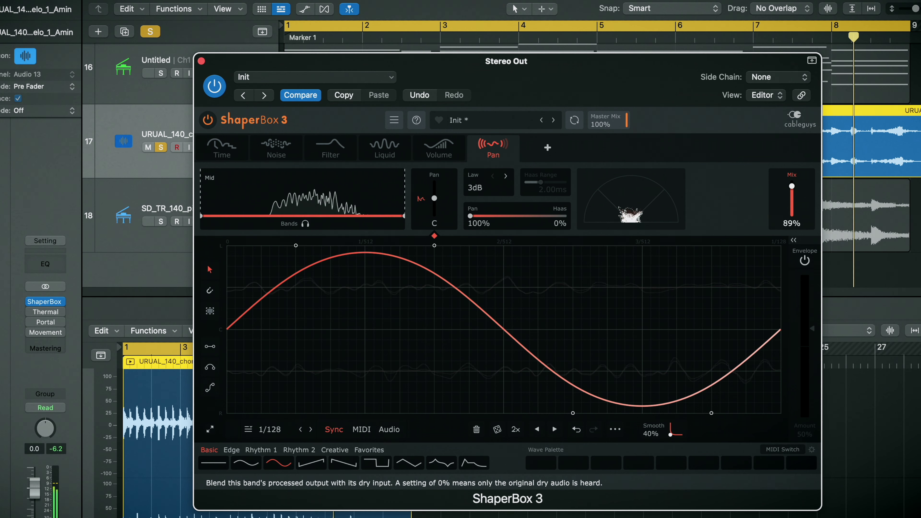
{"action": "mouse_move", "coordinate": [515, 147]}
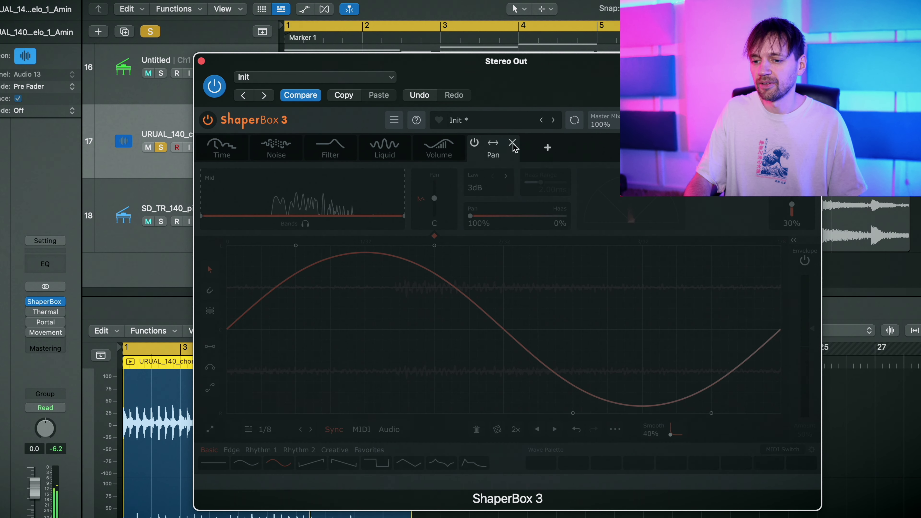
Step: Add a Reverb shaper with the fourth Rhythm 2 wave on its volume and set dry/wet to 52:100
{"action": "left_click", "coordinate": [546, 147]}
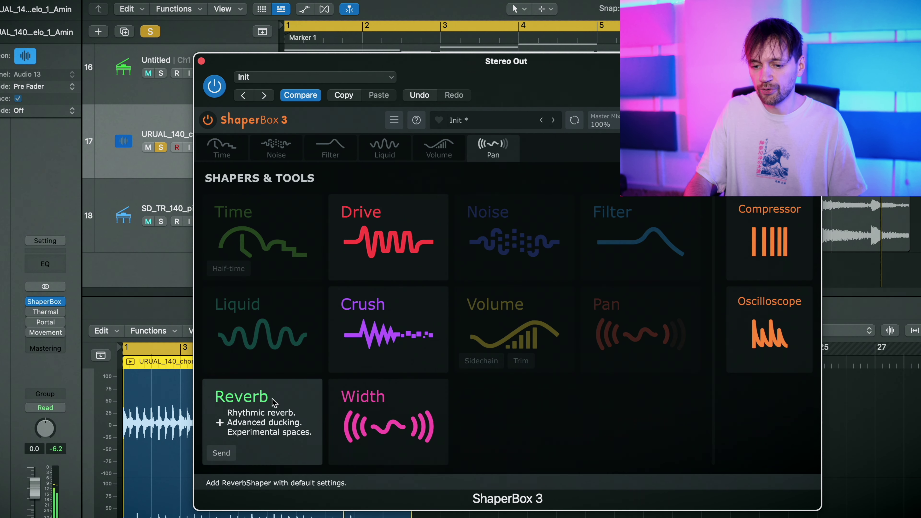
{"action": "left_click", "coordinate": [273, 398]}
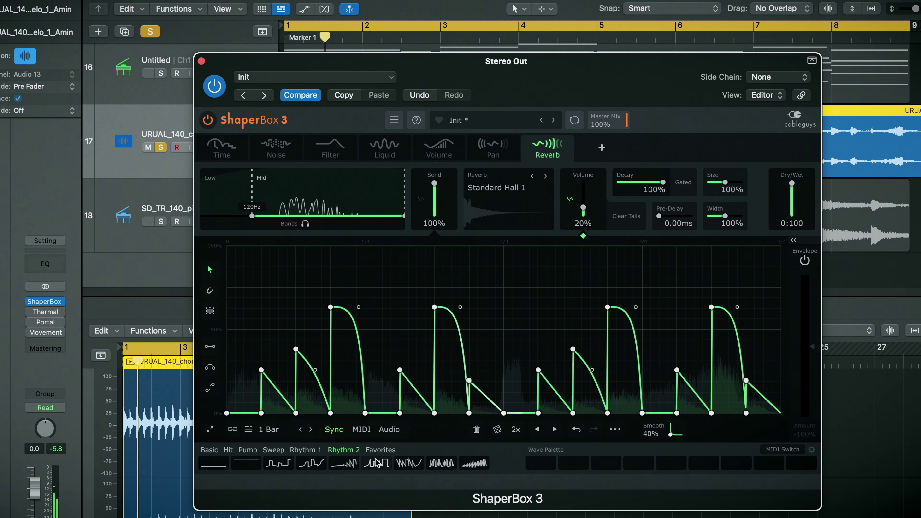
{"action": "left_click", "coordinate": [311, 464]}
{"action": "left_click_drag", "start_coordinate": [792, 183], "coordinate": [792, 191]}
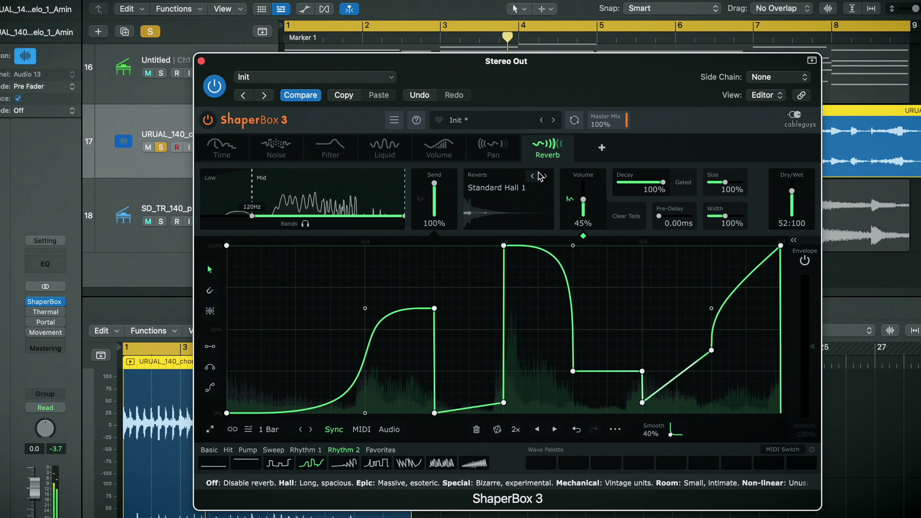
Step: Try the Dark Spring 2 reverb, settle on Character Room 2, and apply the seventh Rhythm 2 wave
{"action": "left_click", "coordinate": [523, 189]}
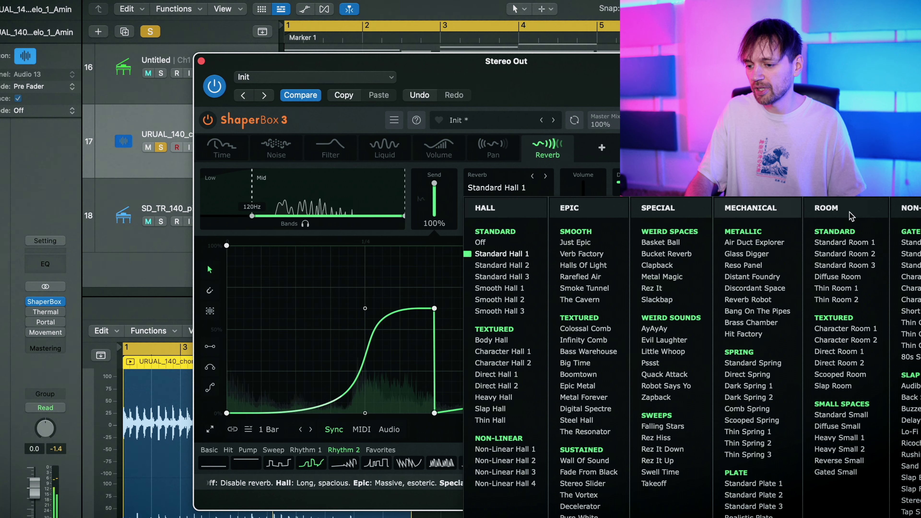
{"action": "left_click", "coordinate": [762, 399]}
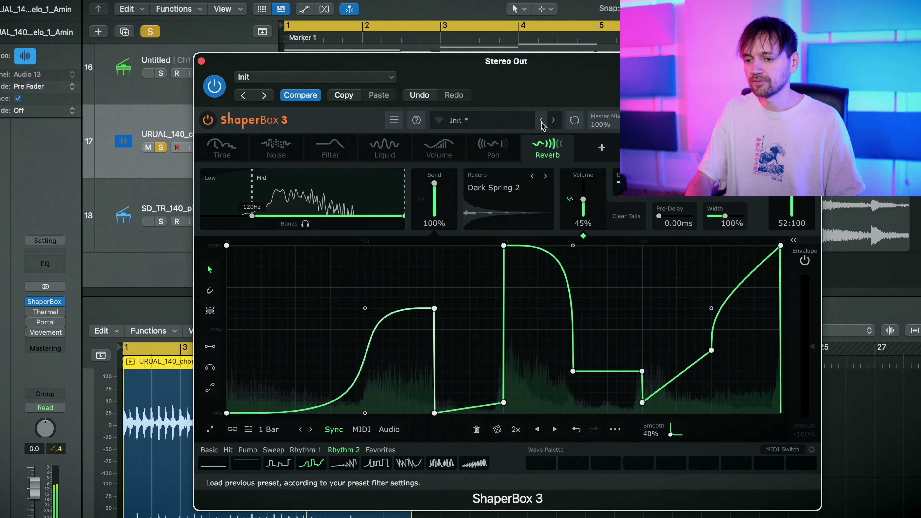
{"action": "left_click", "coordinate": [409, 464]}
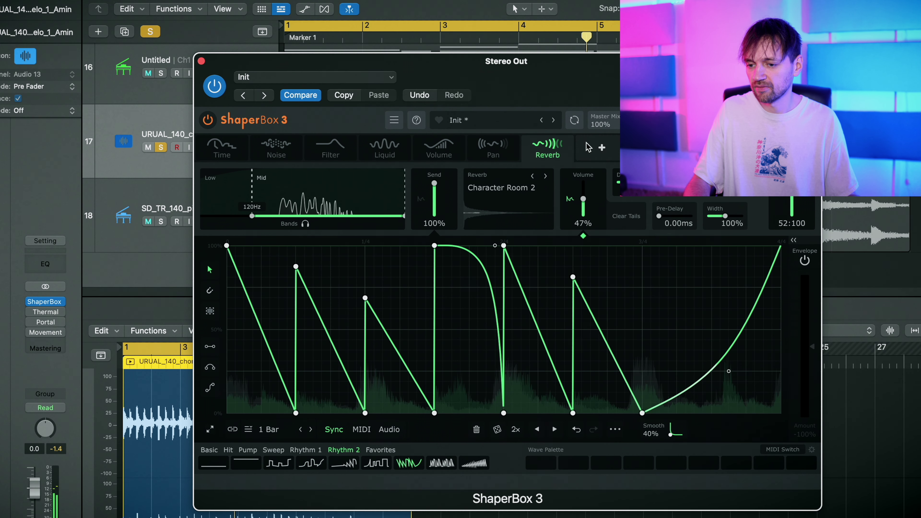
Step: Add a Width shaper with the rising ramp Basic wave, and try an extra breakpoint near the first quarter of the bar
{"action": "left_click", "coordinate": [602, 147]}
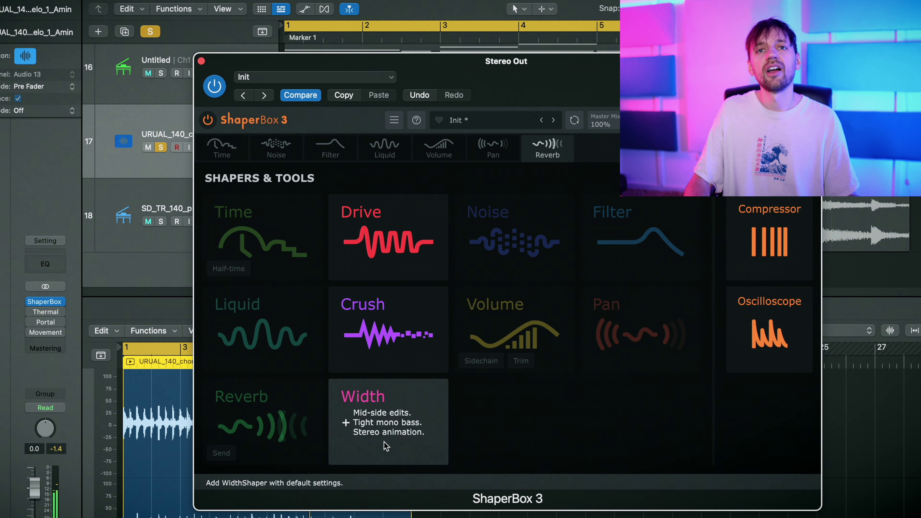
{"action": "left_click", "coordinate": [389, 423]}
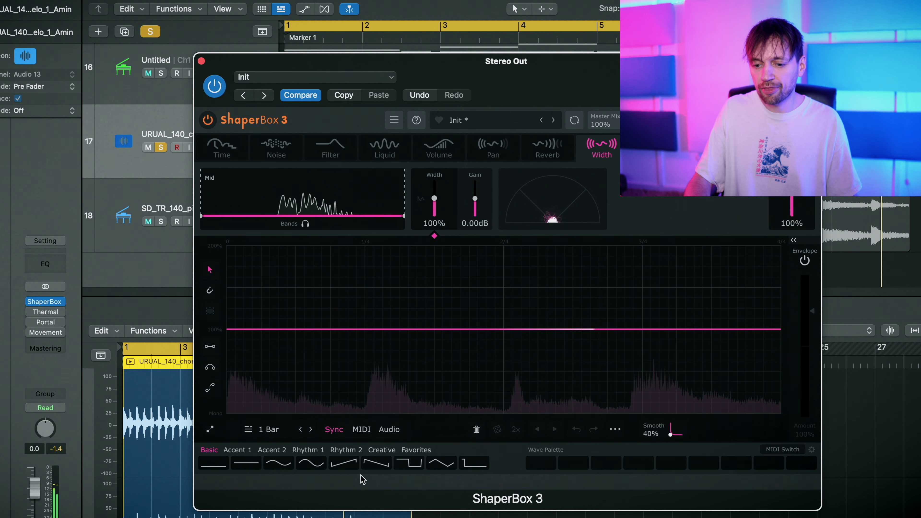
{"action": "left_click", "coordinate": [343, 464]}
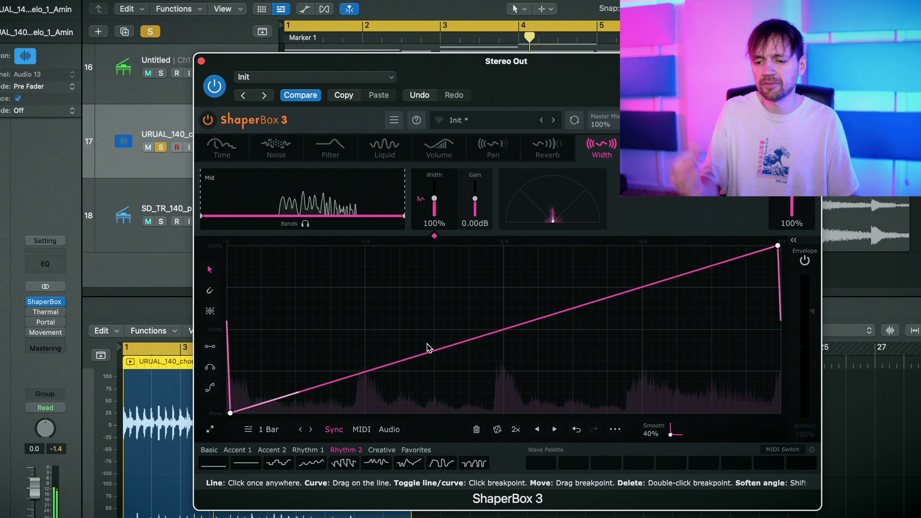
{"action": "left_click", "coordinate": [356, 375]}
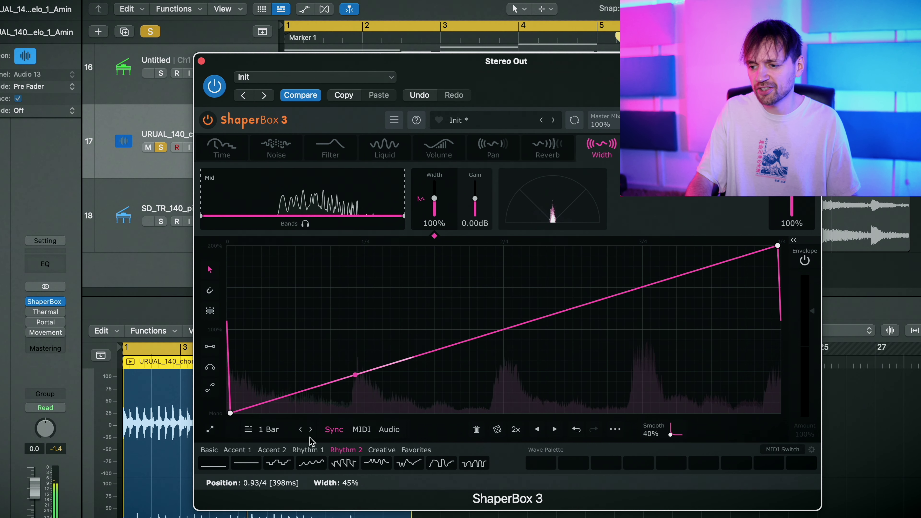
{"action": "double_click", "coordinate": [356, 376]}
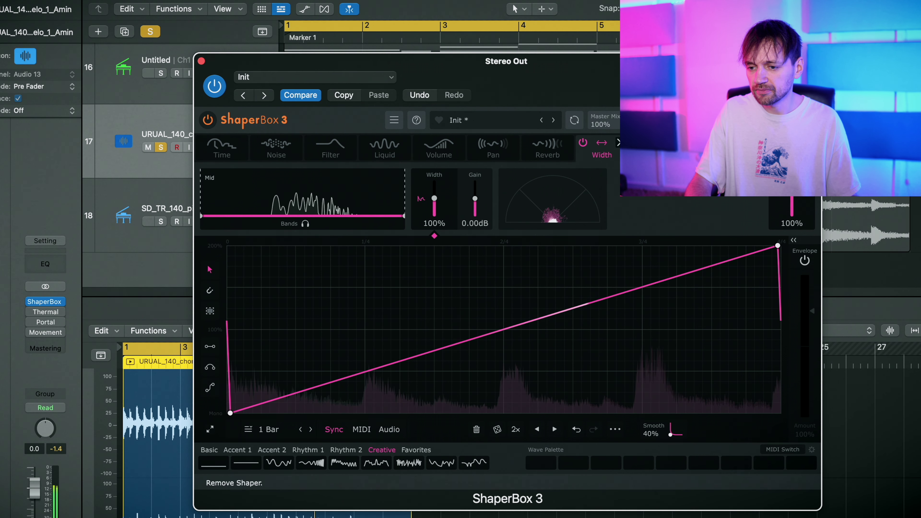
Step: Audition Creative waves such as Creative 4 and Creative 1 on the width, finish on the seventh wave slot, and bypass the Width shaper
{"action": "left_click", "coordinate": [408, 464]}
{"action": "left_click", "coordinate": [377, 463]}
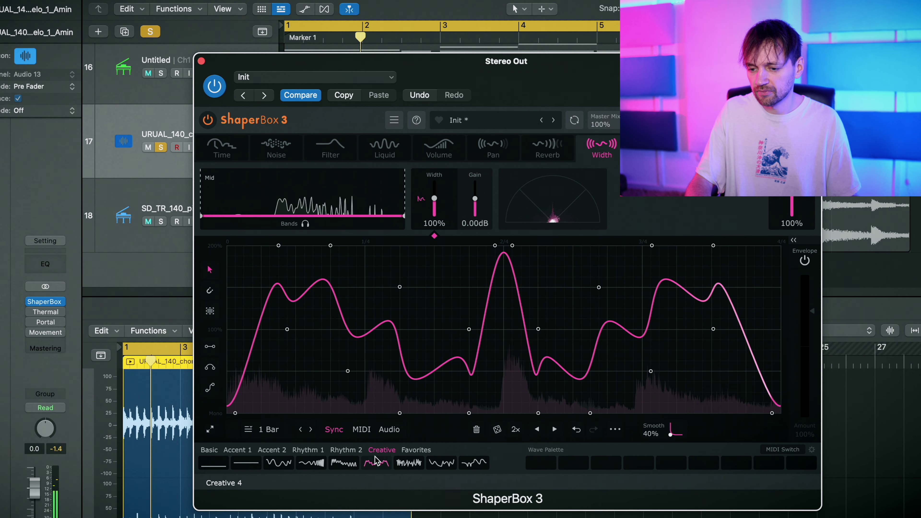
{"action": "left_click", "coordinate": [280, 468]}
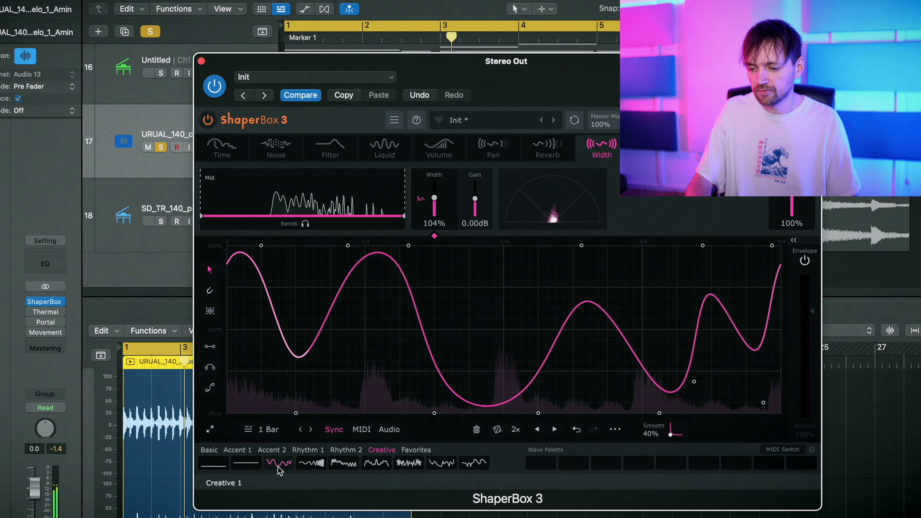
{"action": "left_click", "coordinate": [409, 465]}
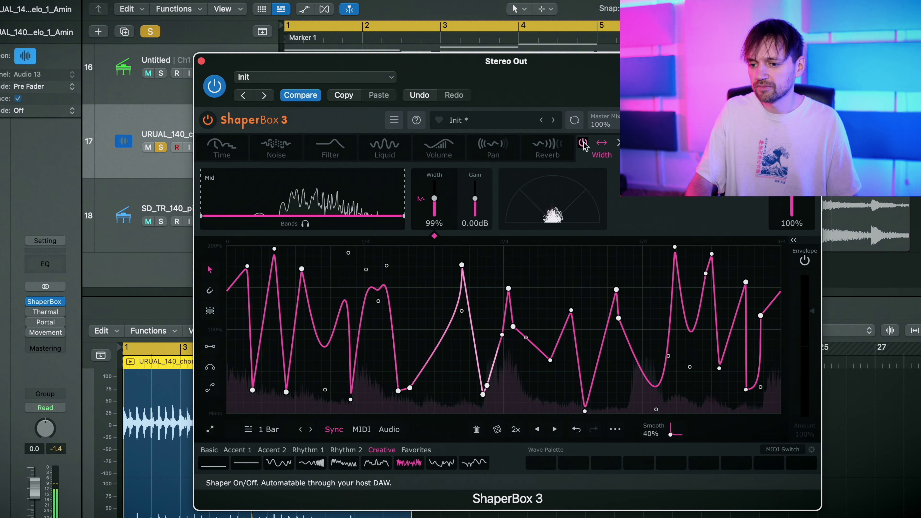
{"action": "left_click", "coordinate": [584, 143]}
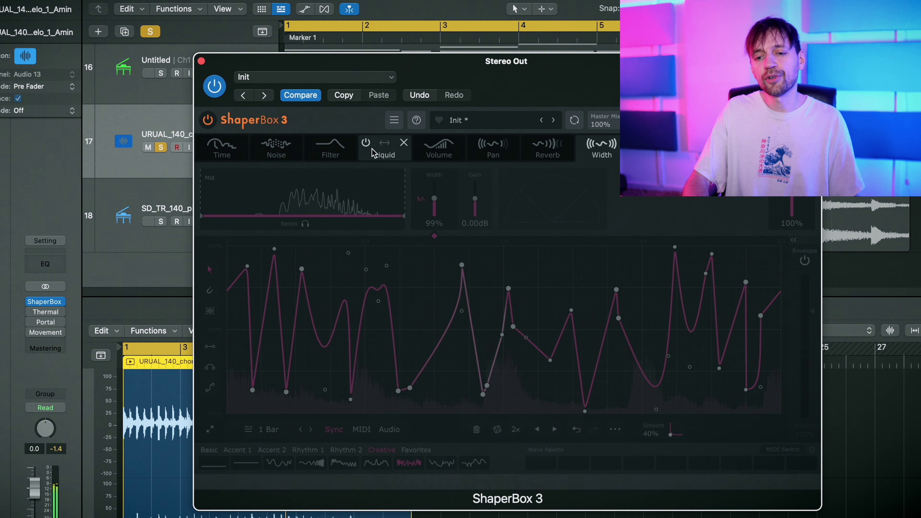
Step: Re-enable the Time, Noise and Filter shapers, and set the Noise shaper's mix to 28%
{"action": "left_click", "coordinate": [204, 142]}
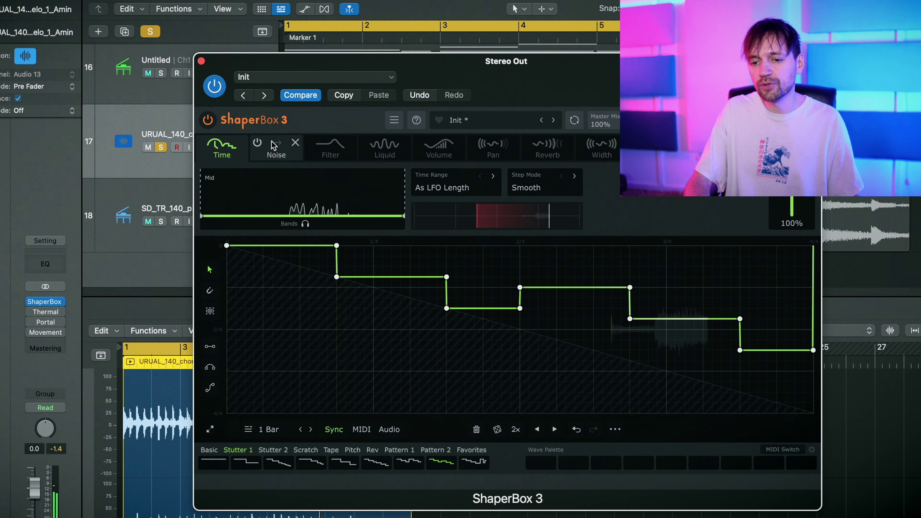
{"action": "left_click", "coordinate": [274, 145]}
{"action": "left_click", "coordinate": [258, 143]}
{"action": "left_click", "coordinate": [330, 147]}
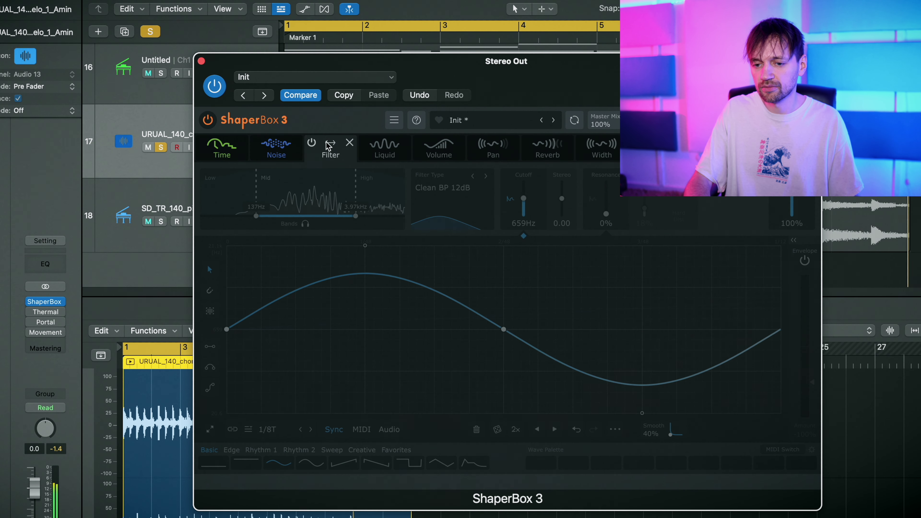
{"action": "left_click", "coordinate": [312, 143]}
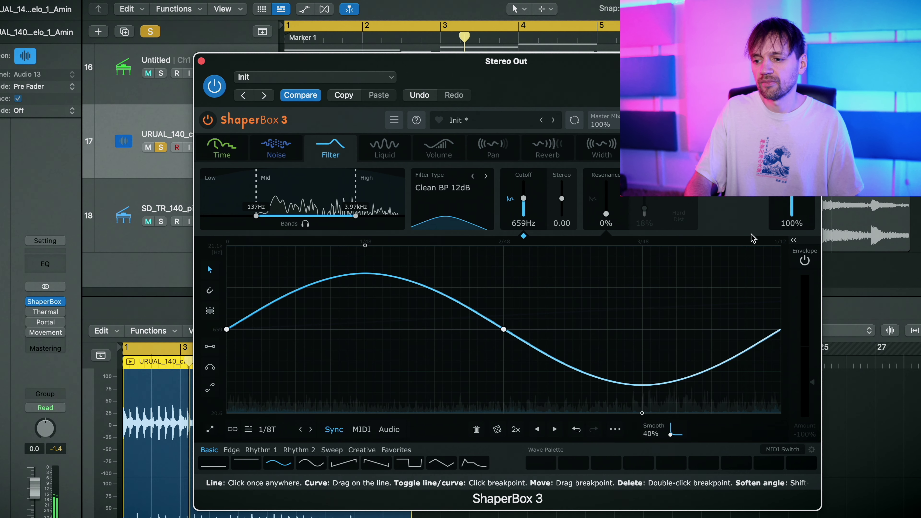
{"action": "left_click_drag", "start_coordinate": [792, 199], "coordinate": [792, 206]}
{"action": "left_click", "coordinate": [276, 149]}
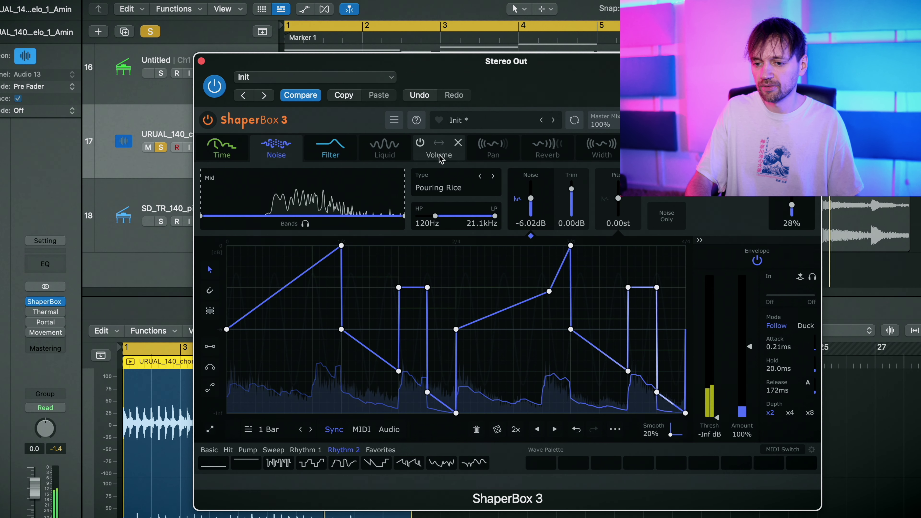
Step: Re-enable the Volume shaper with its mix at 48%, and re-enable the Pan shaper
{"action": "left_click", "coordinate": [425, 149]}
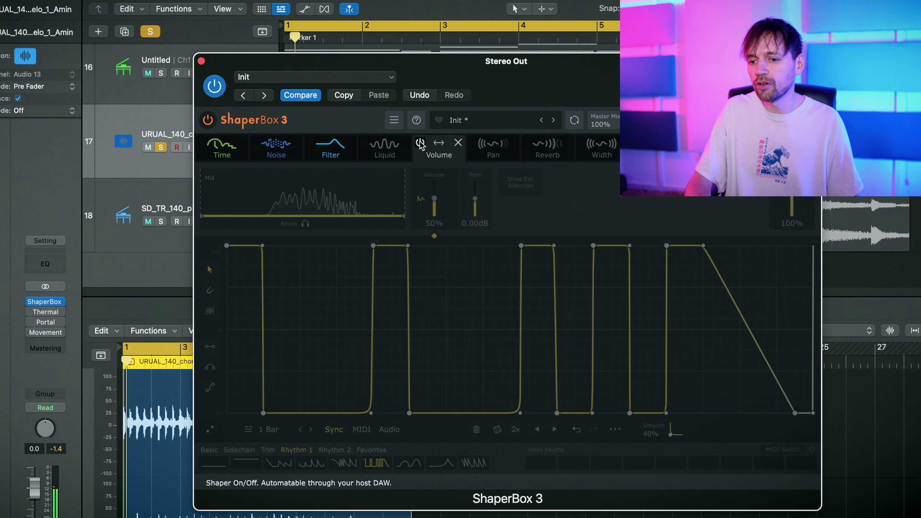
{"action": "left_click", "coordinate": [421, 144]}
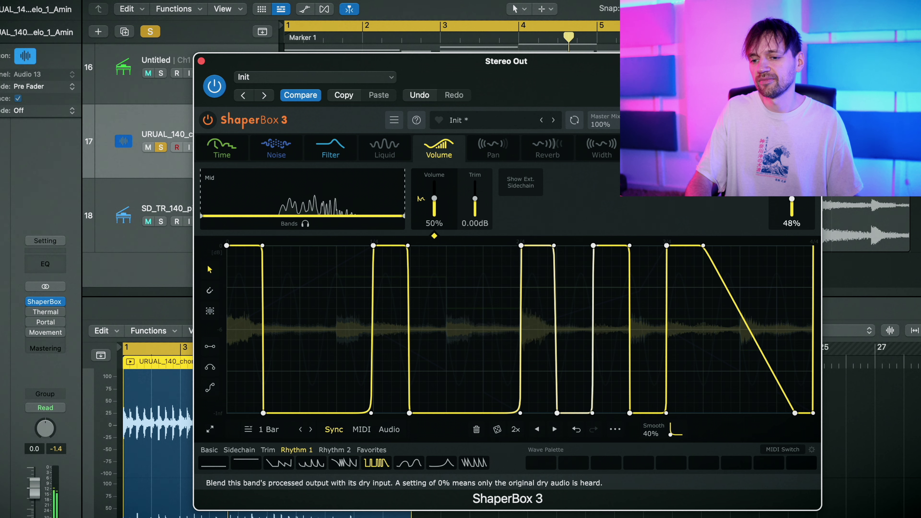
{"action": "left_click", "coordinate": [488, 155]}
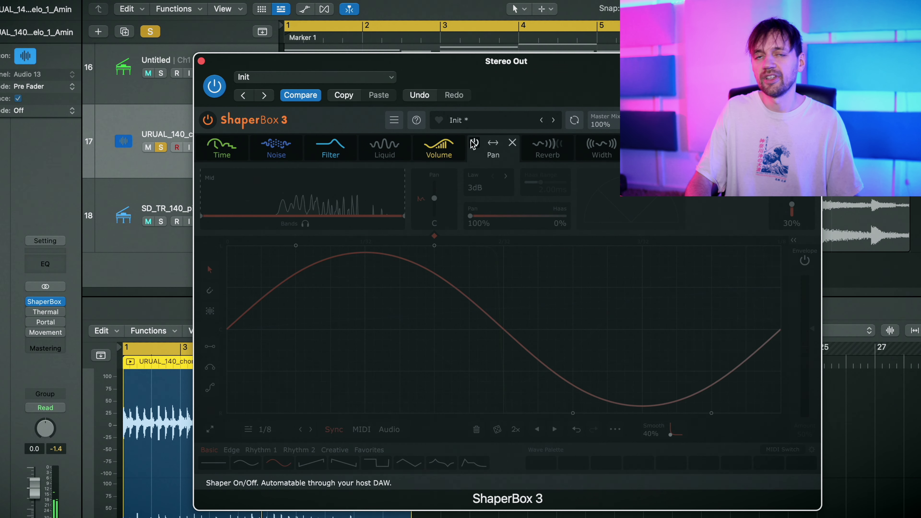
{"action": "left_click", "coordinate": [475, 143]}
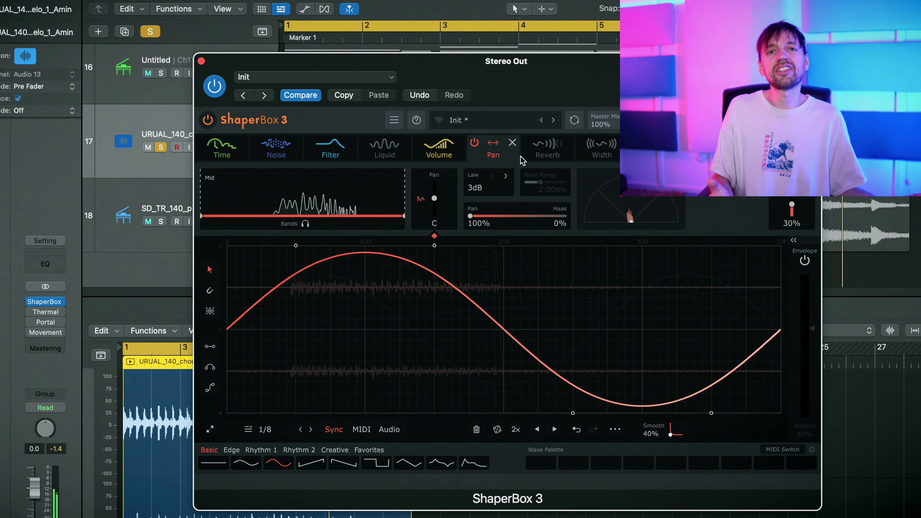
Step: Re-enable the Reverb shaper and set its dry/wet balance to 100:91
{"action": "mouse_move", "coordinate": [564, 145]}
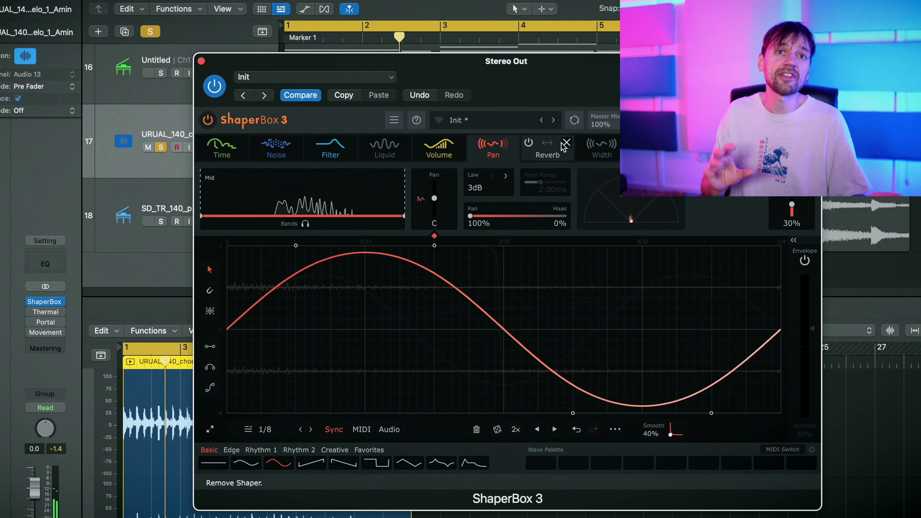
{"action": "left_click", "coordinate": [561, 148]}
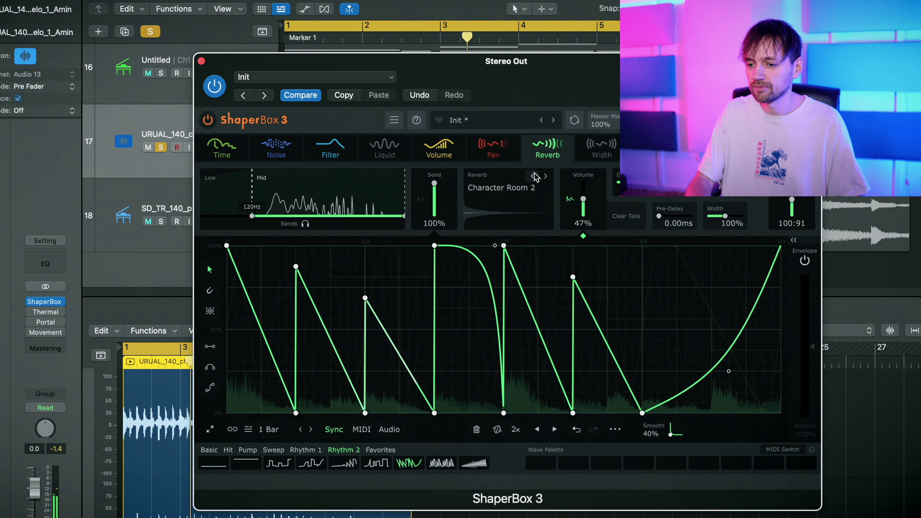
Step: Set the Width shaper's mix to 58% and return to the Reverb shaper
{"action": "left_click", "coordinate": [601, 151]}
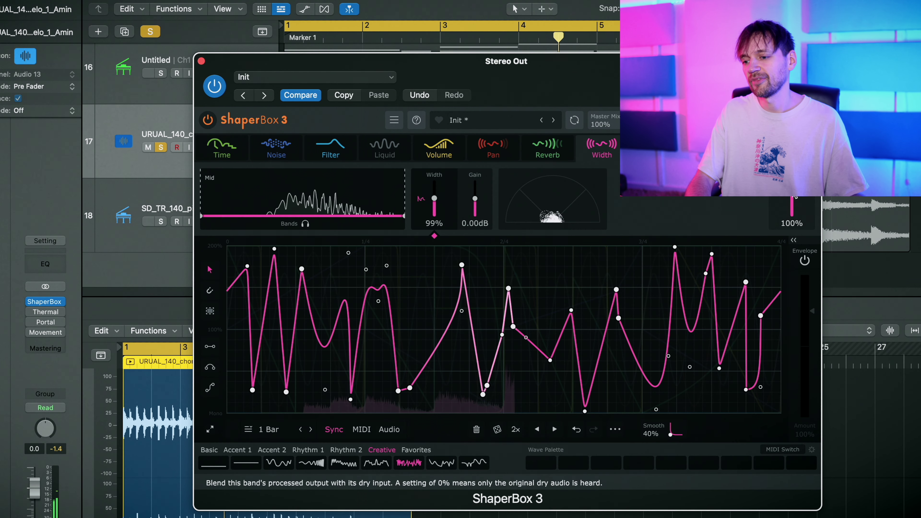
{"action": "left_click_drag", "start_coordinate": [792, 184], "coordinate": [792, 197]}
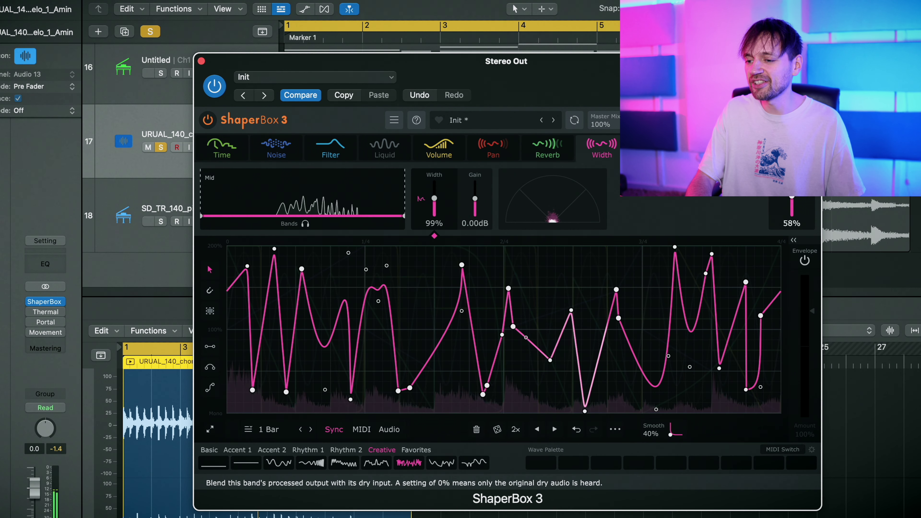
{"action": "left_click", "coordinate": [548, 159]}
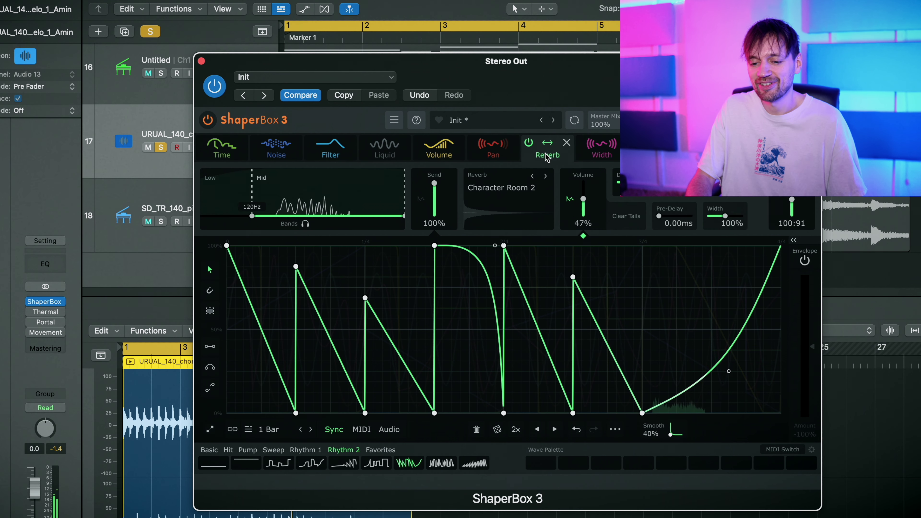
{"action": "left_click", "coordinate": [253, 452]}
{"action": "left_click", "coordinate": [281, 464]}
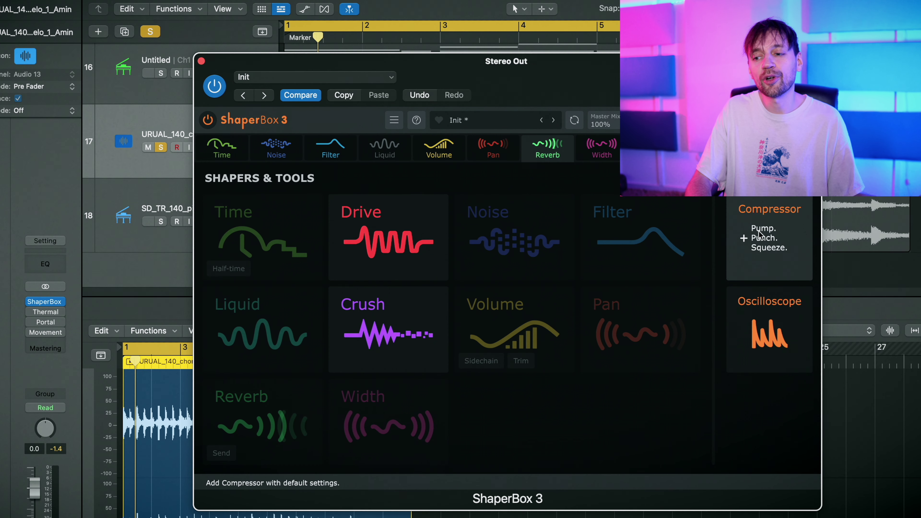
Step: Add the Compressor and the Oscilloscope with default settings to the shaper chain
{"action": "left_click", "coordinate": [760, 236]}
{"action": "left_click", "coordinate": [775, 337]}
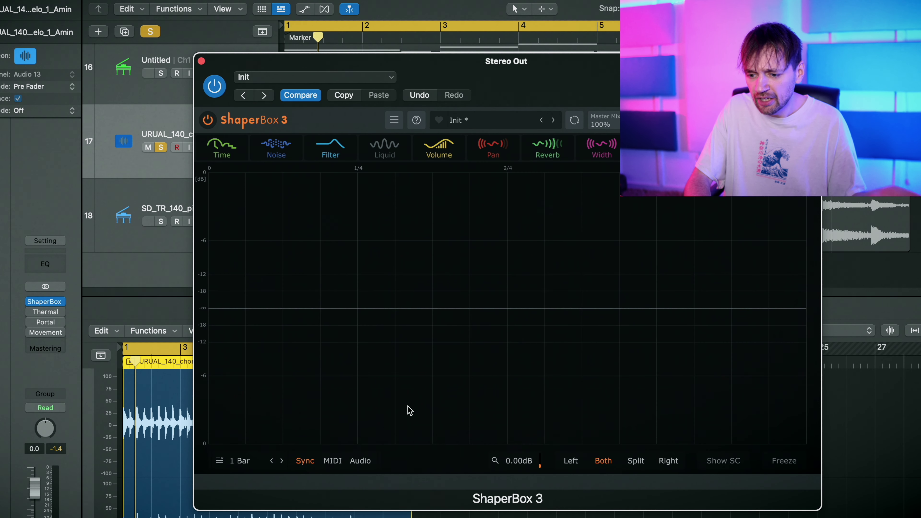
Step: Play the audio and compare the Oscilloscope's Left, Both, Split and Right channel views
{"action": "key", "text": "space"}
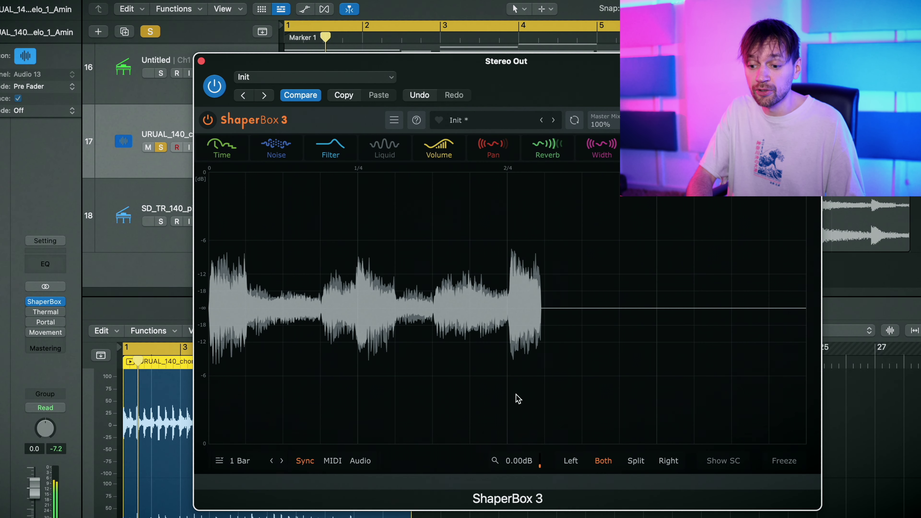
{"action": "left_click", "coordinate": [584, 459]}
{"action": "left_click", "coordinate": [603, 460]}
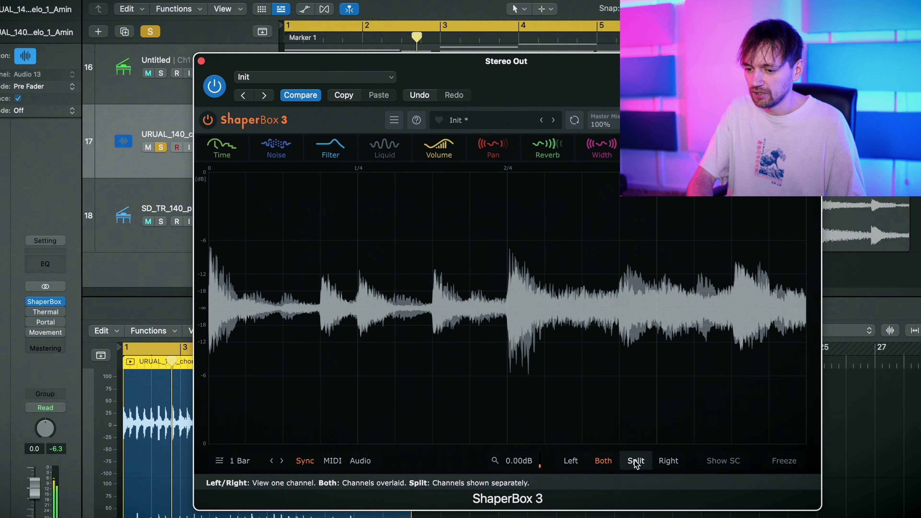
{"action": "left_click", "coordinate": [636, 461]}
{"action": "left_click", "coordinate": [660, 467]}
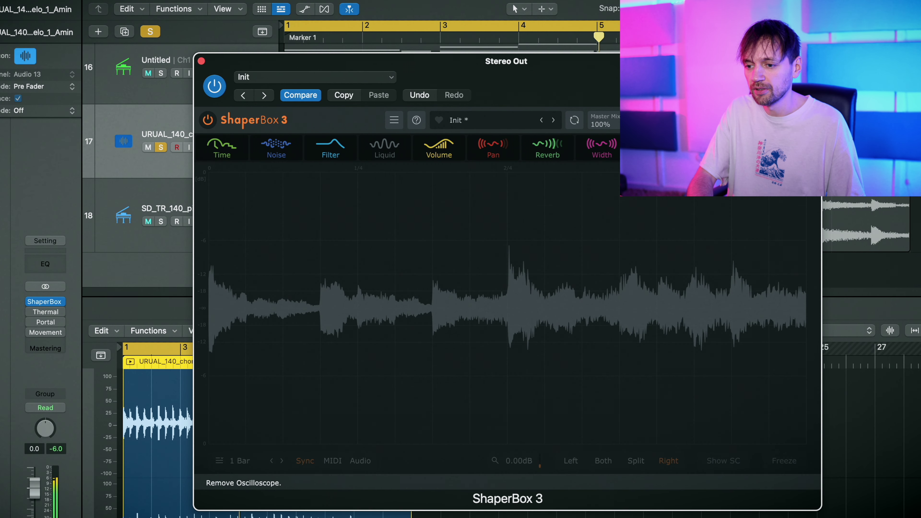
Step: Remove the Oscilloscope from the chain and open the Compressor for editing
{"action": "left_click", "coordinate": [659, 144]}
{"action": "left_click", "coordinate": [649, 147]}
{"action": "left_click", "coordinate": [650, 147]}
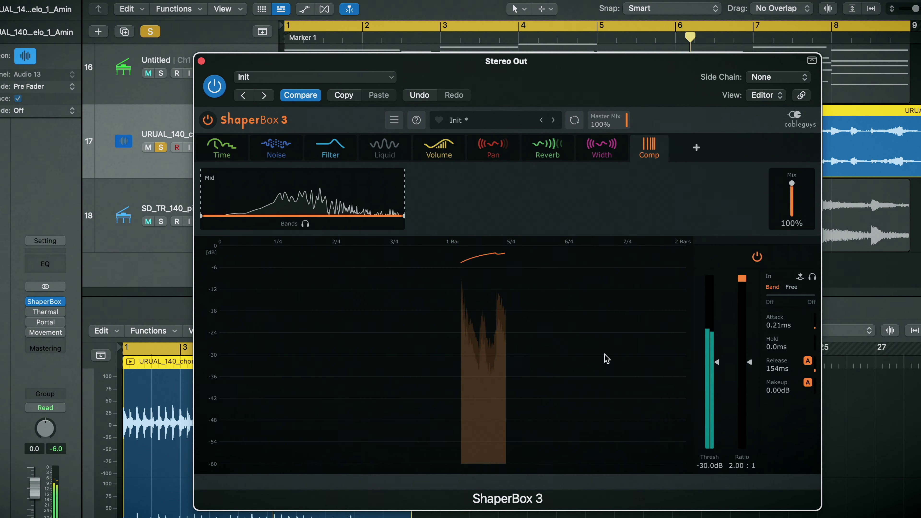
Step: Lower the Compressor's threshold to -60 dB, trying a Mid/High crossover at 466 Hz and removing it to restore a single full-range band
{"action": "left_click", "coordinate": [292, 189]}
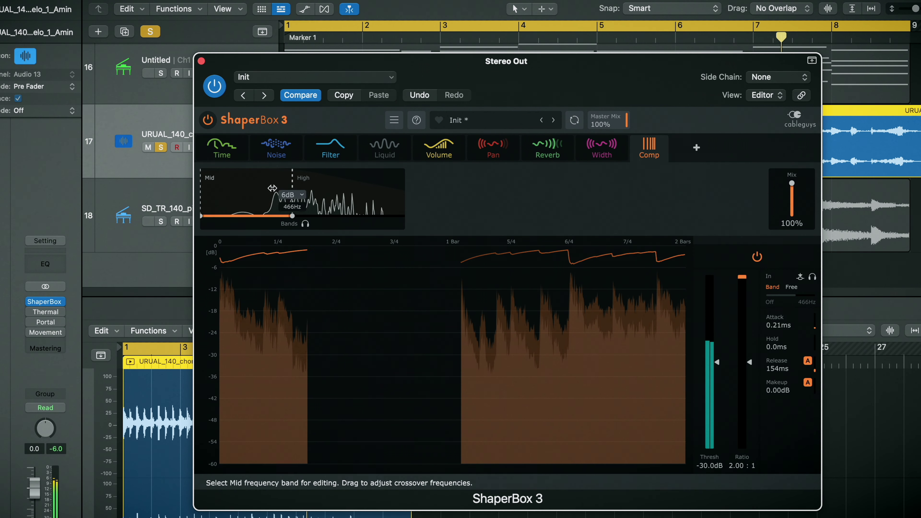
{"action": "left_click_drag", "start_coordinate": [717, 363], "coordinate": [717, 449]}
{"action": "left_click_drag", "start_coordinate": [292, 215], "coordinate": [404, 216]}
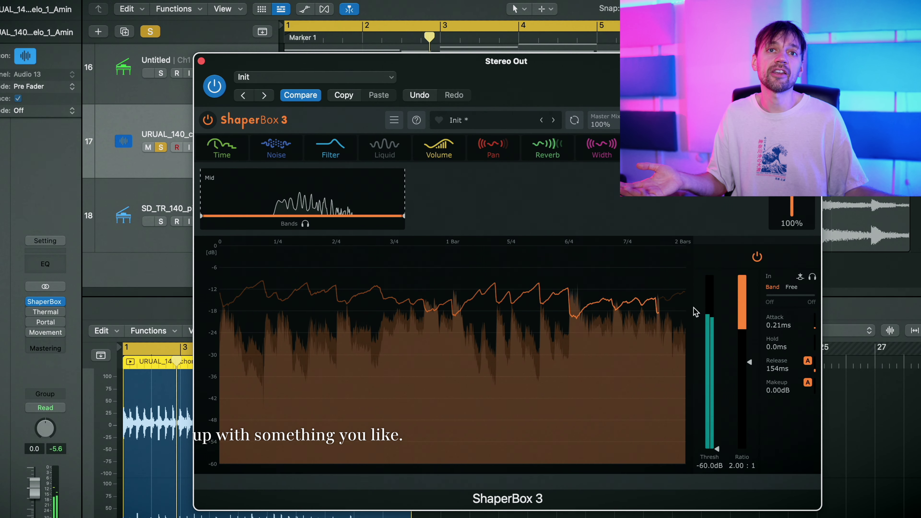